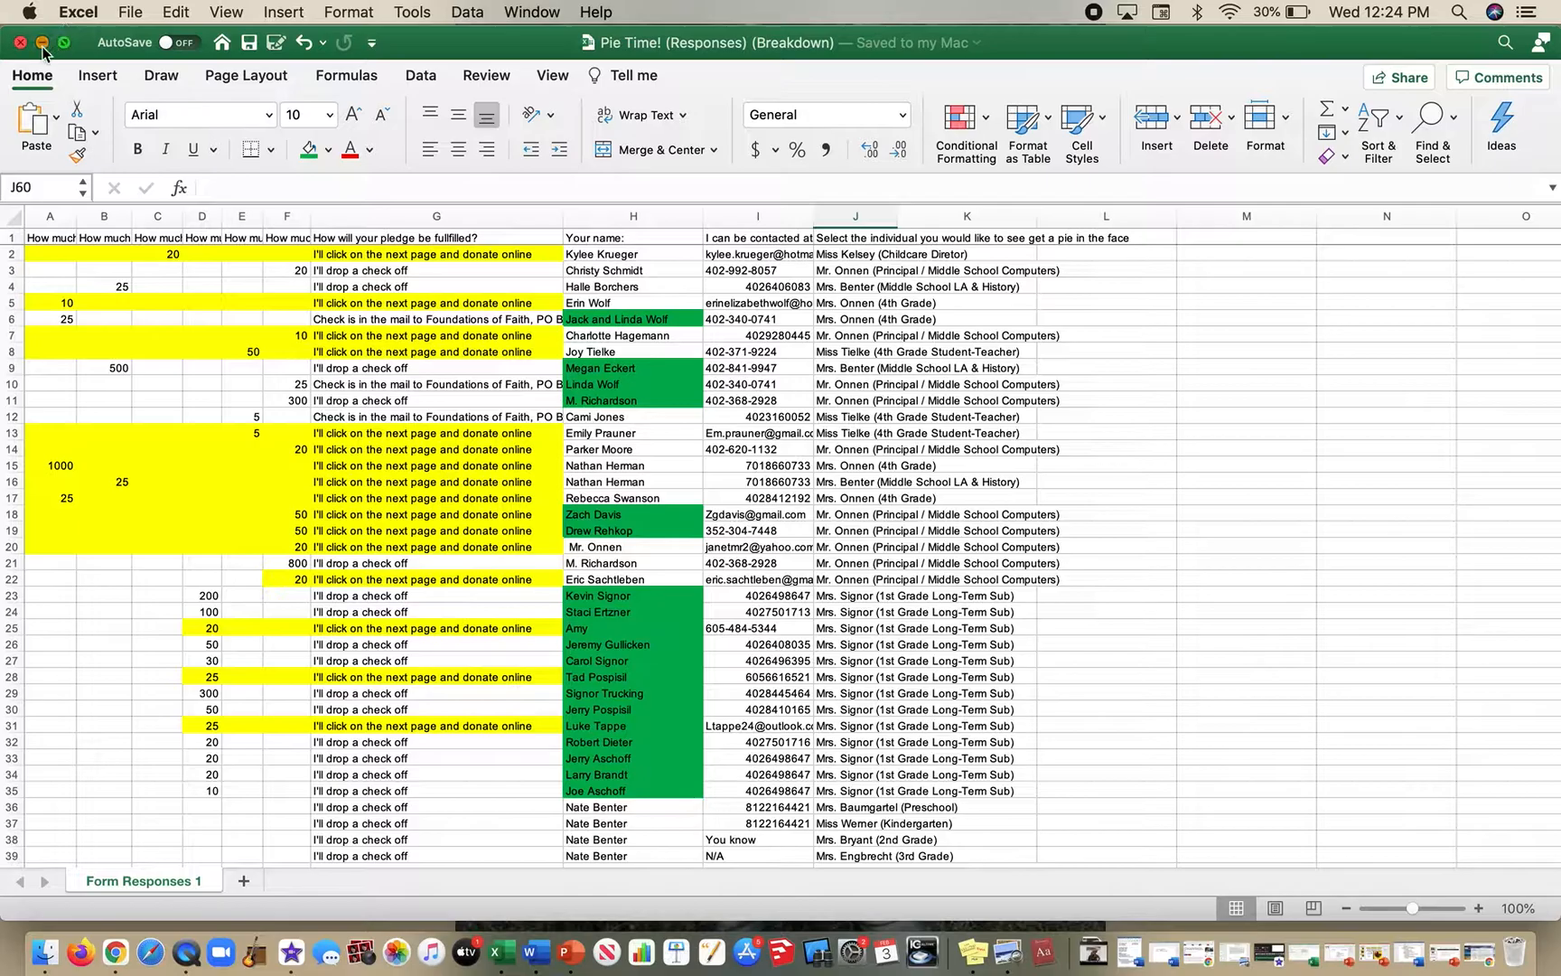
- Create a new blank workbook
click(126, 11)
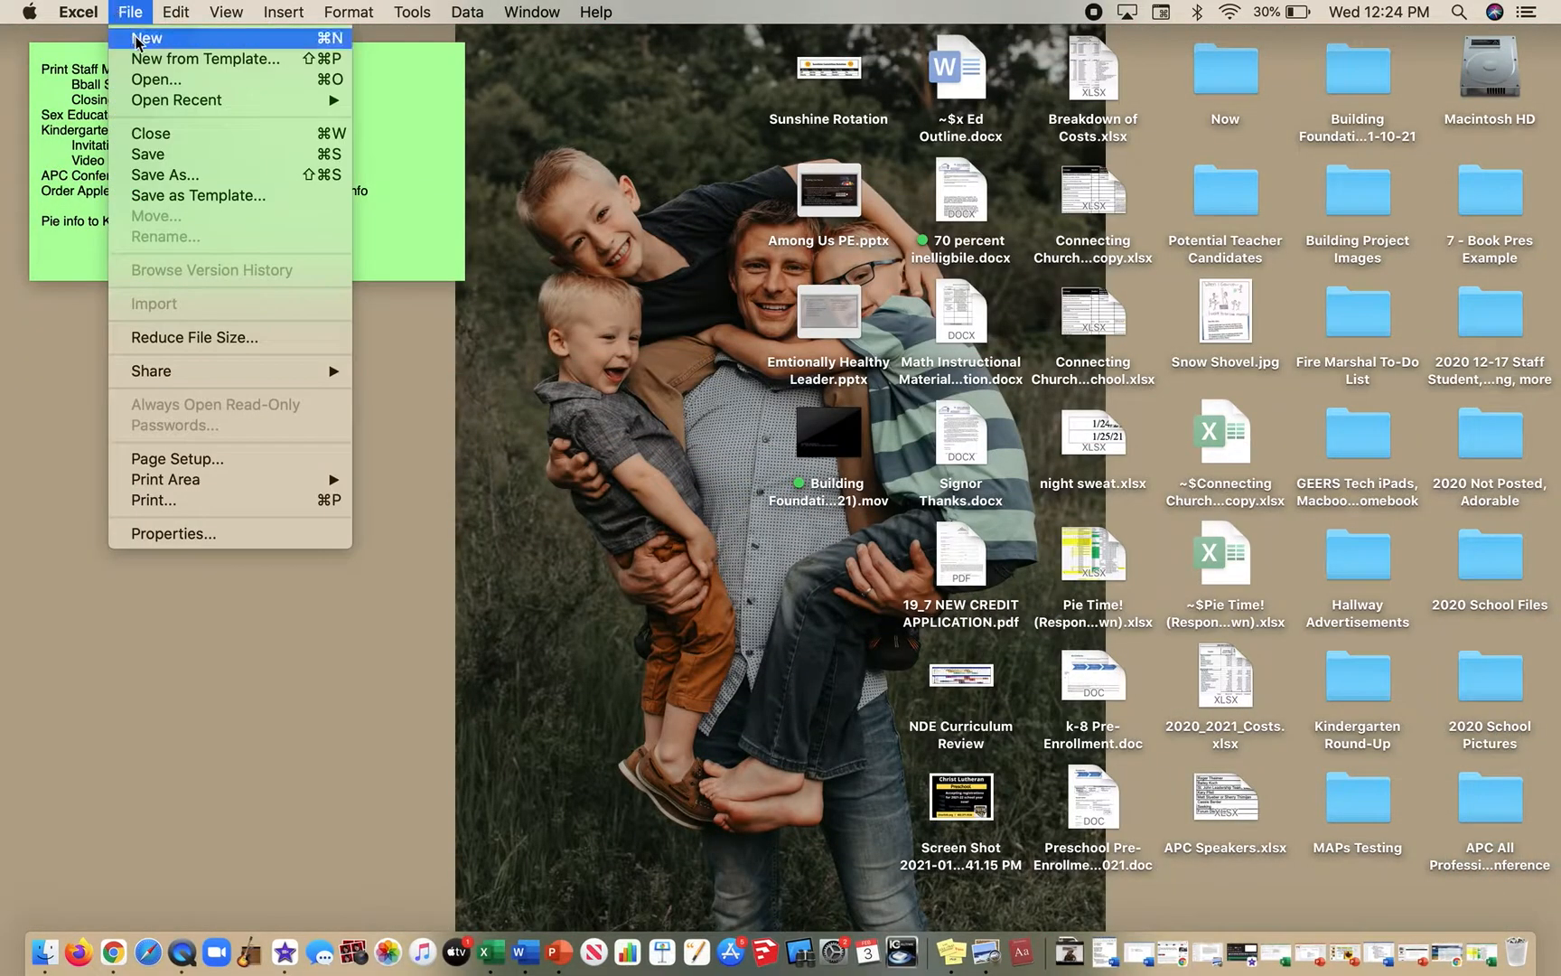
click(140, 40)
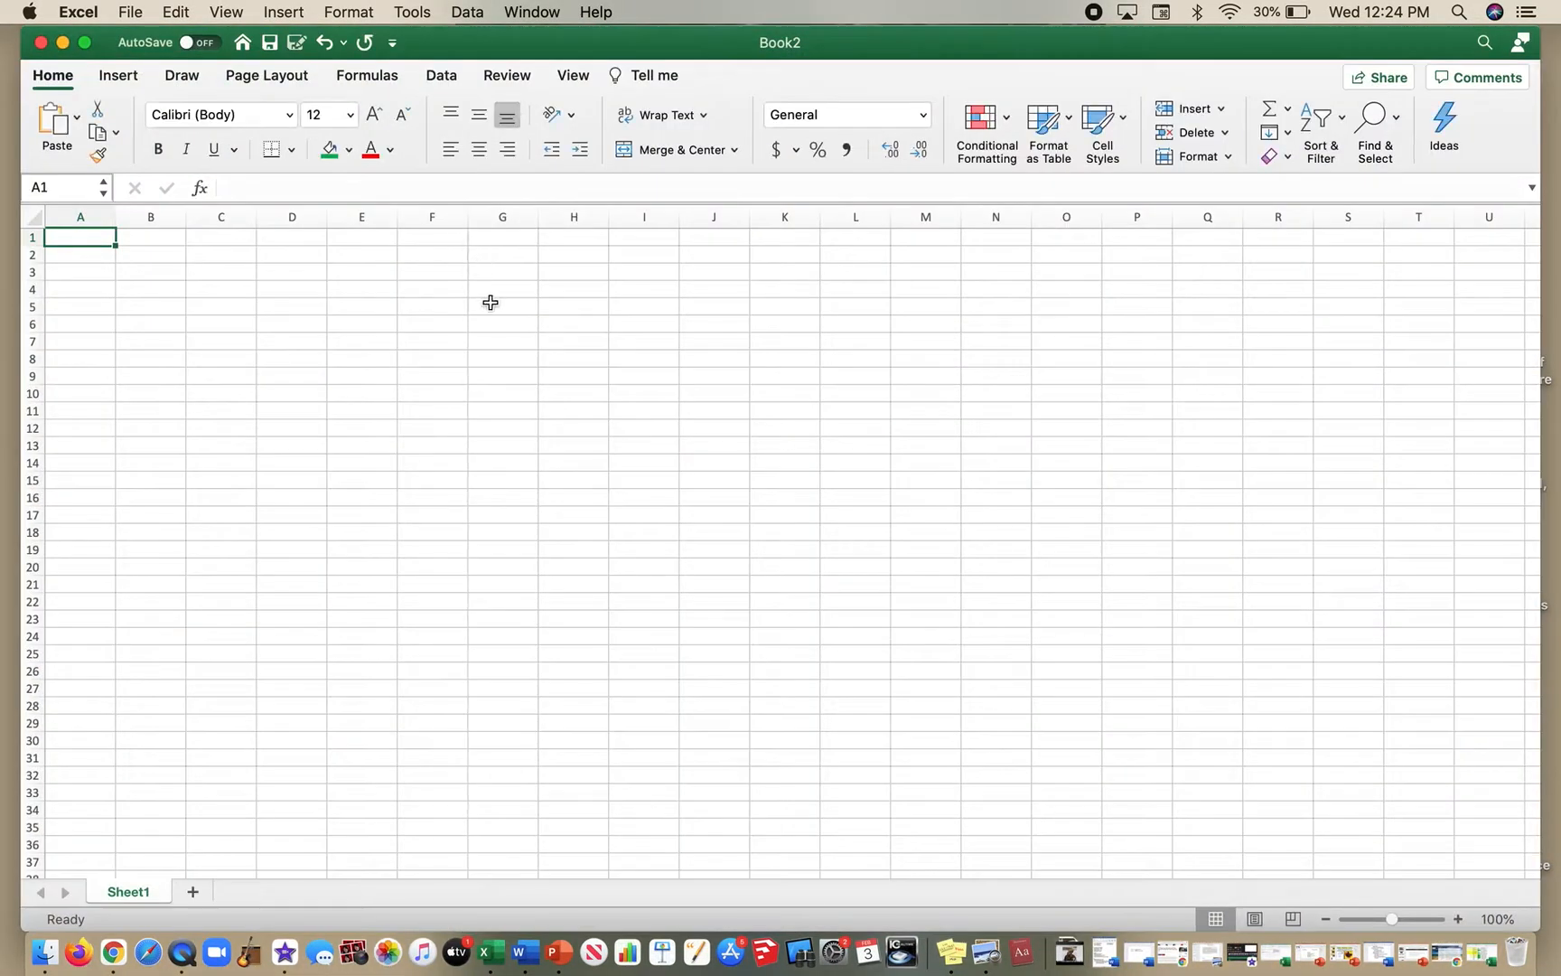
- Select column C, row 8 and cell B3 as examples of a column, a row and a cell
click(230, 221)
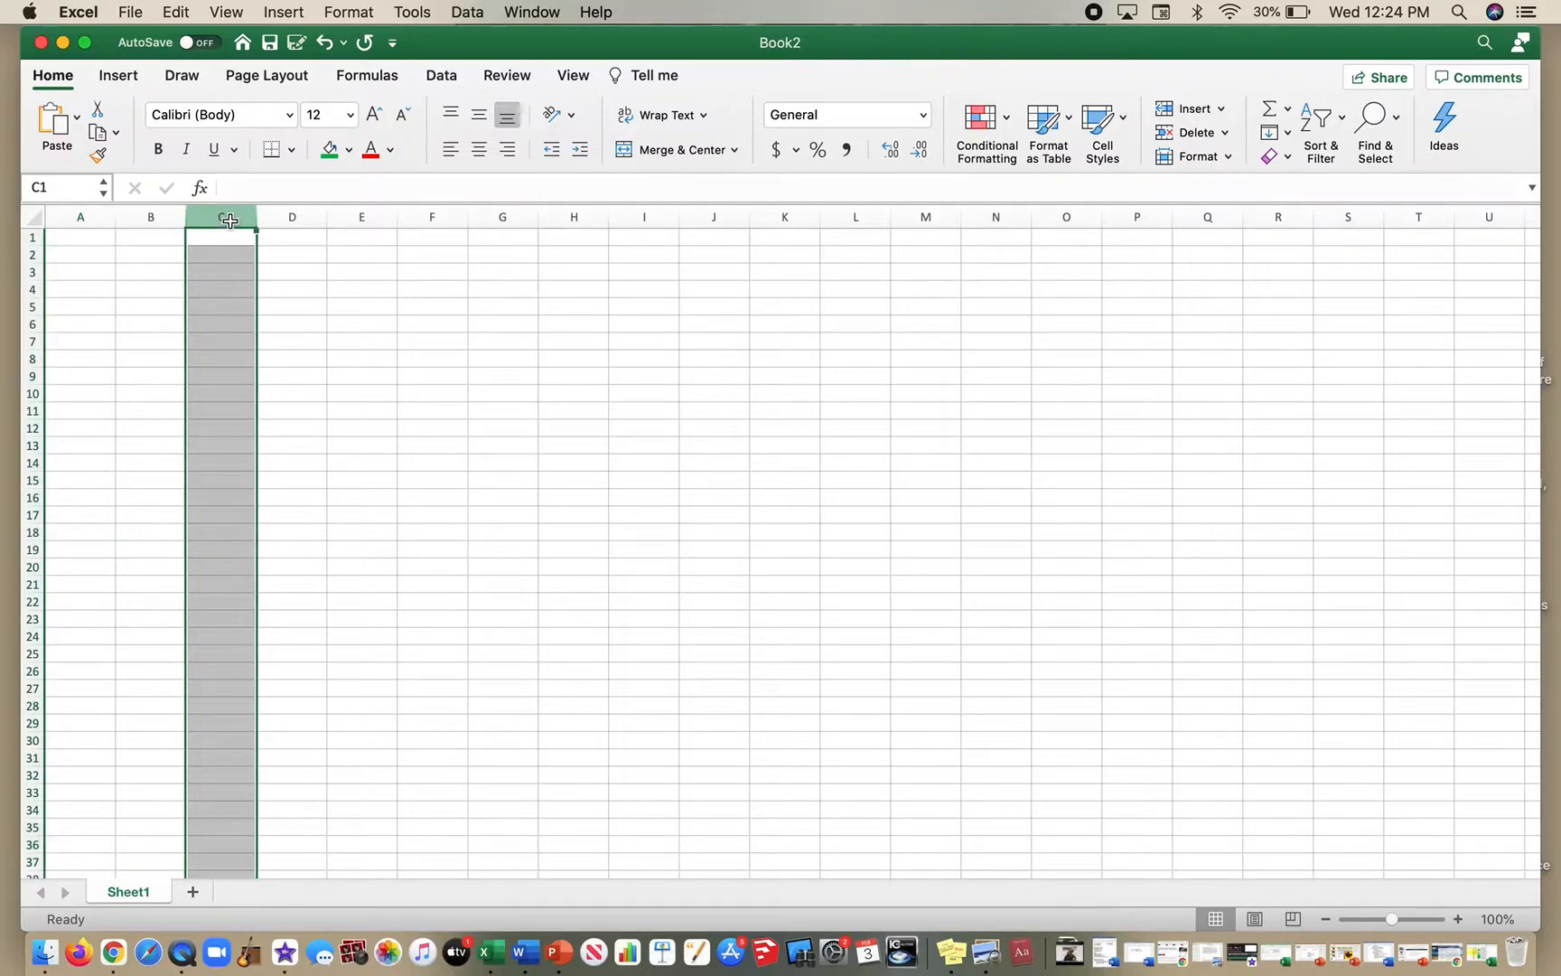
click(37, 351)
click(33, 358)
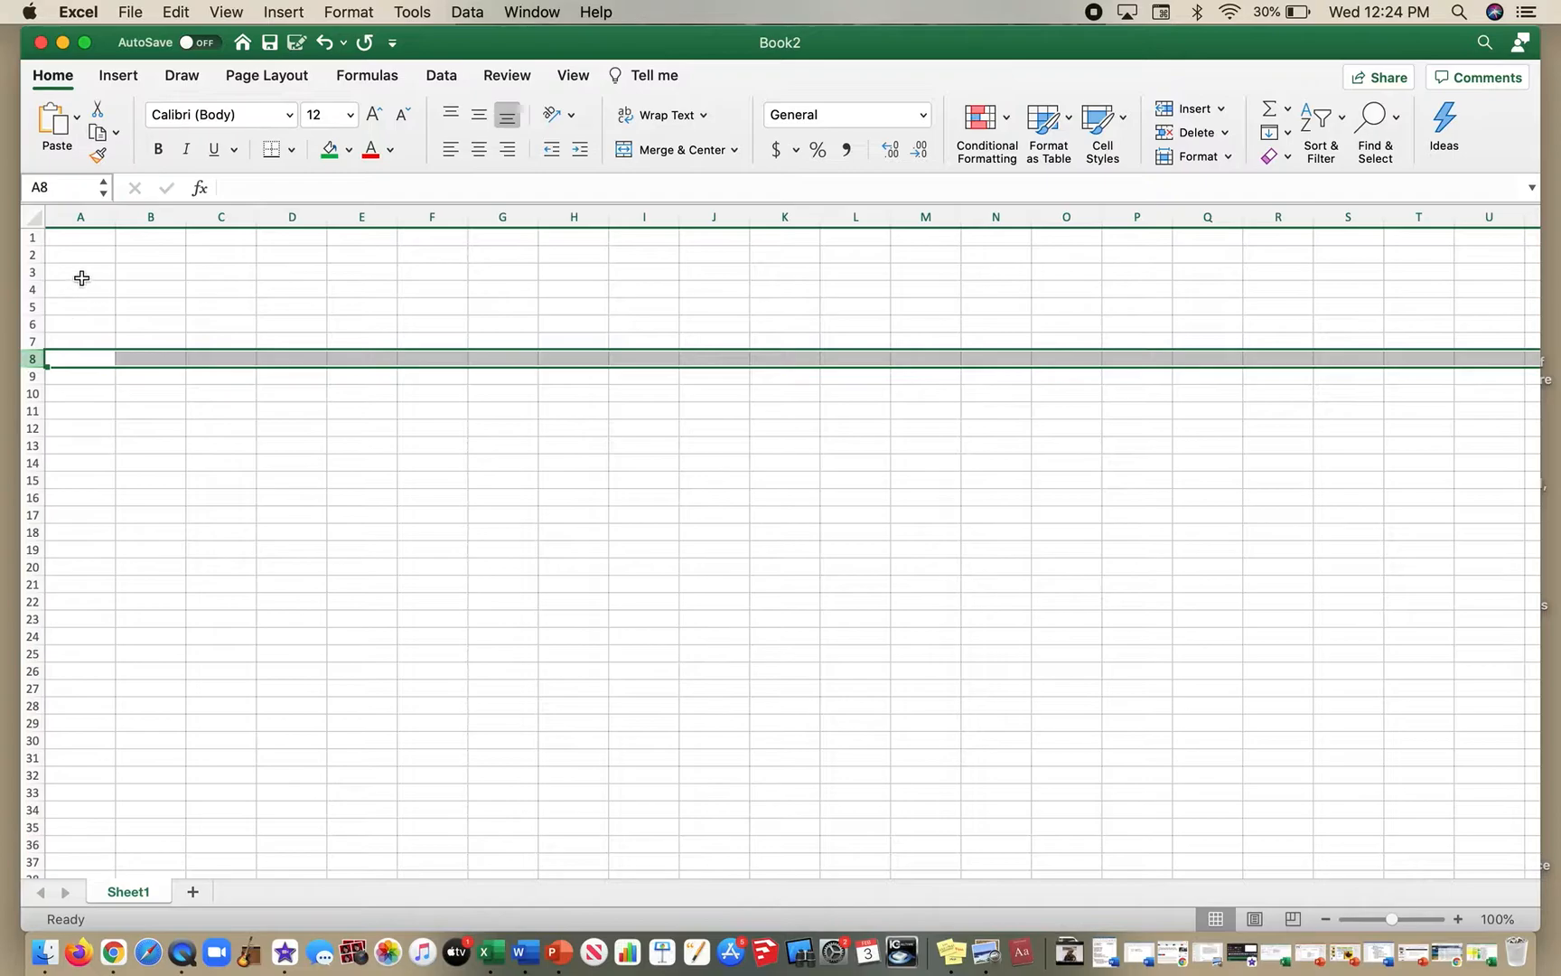
click(150, 271)
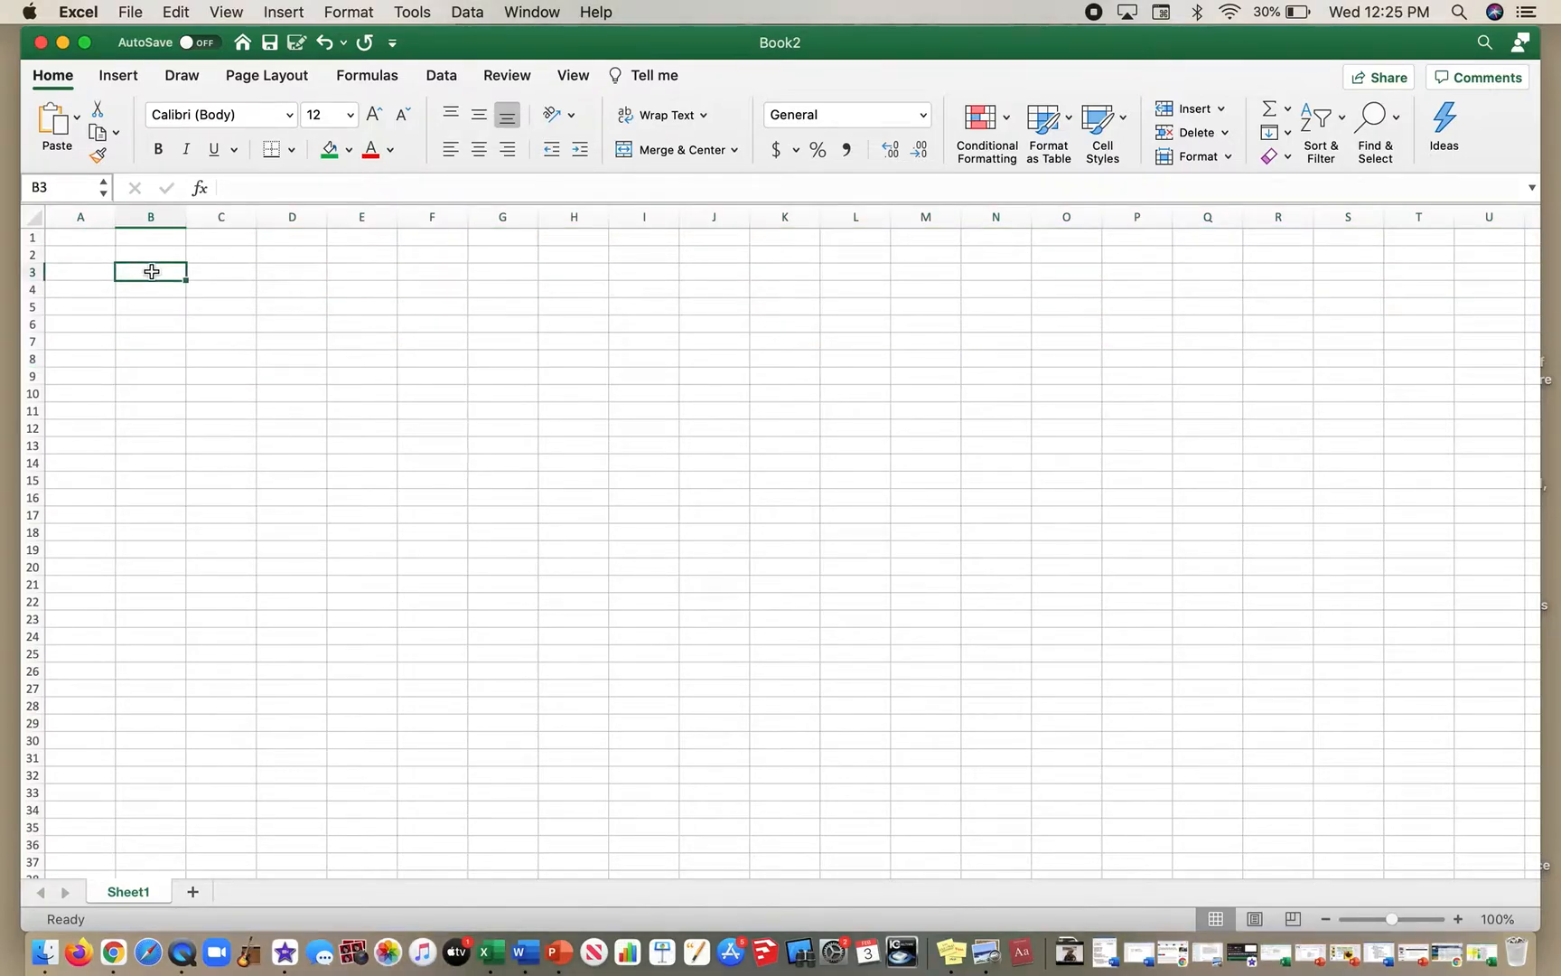
- Enter the subjects Reading, Math, English, Science and History in cells B2 to B6
click(155, 254)
text(Reading)
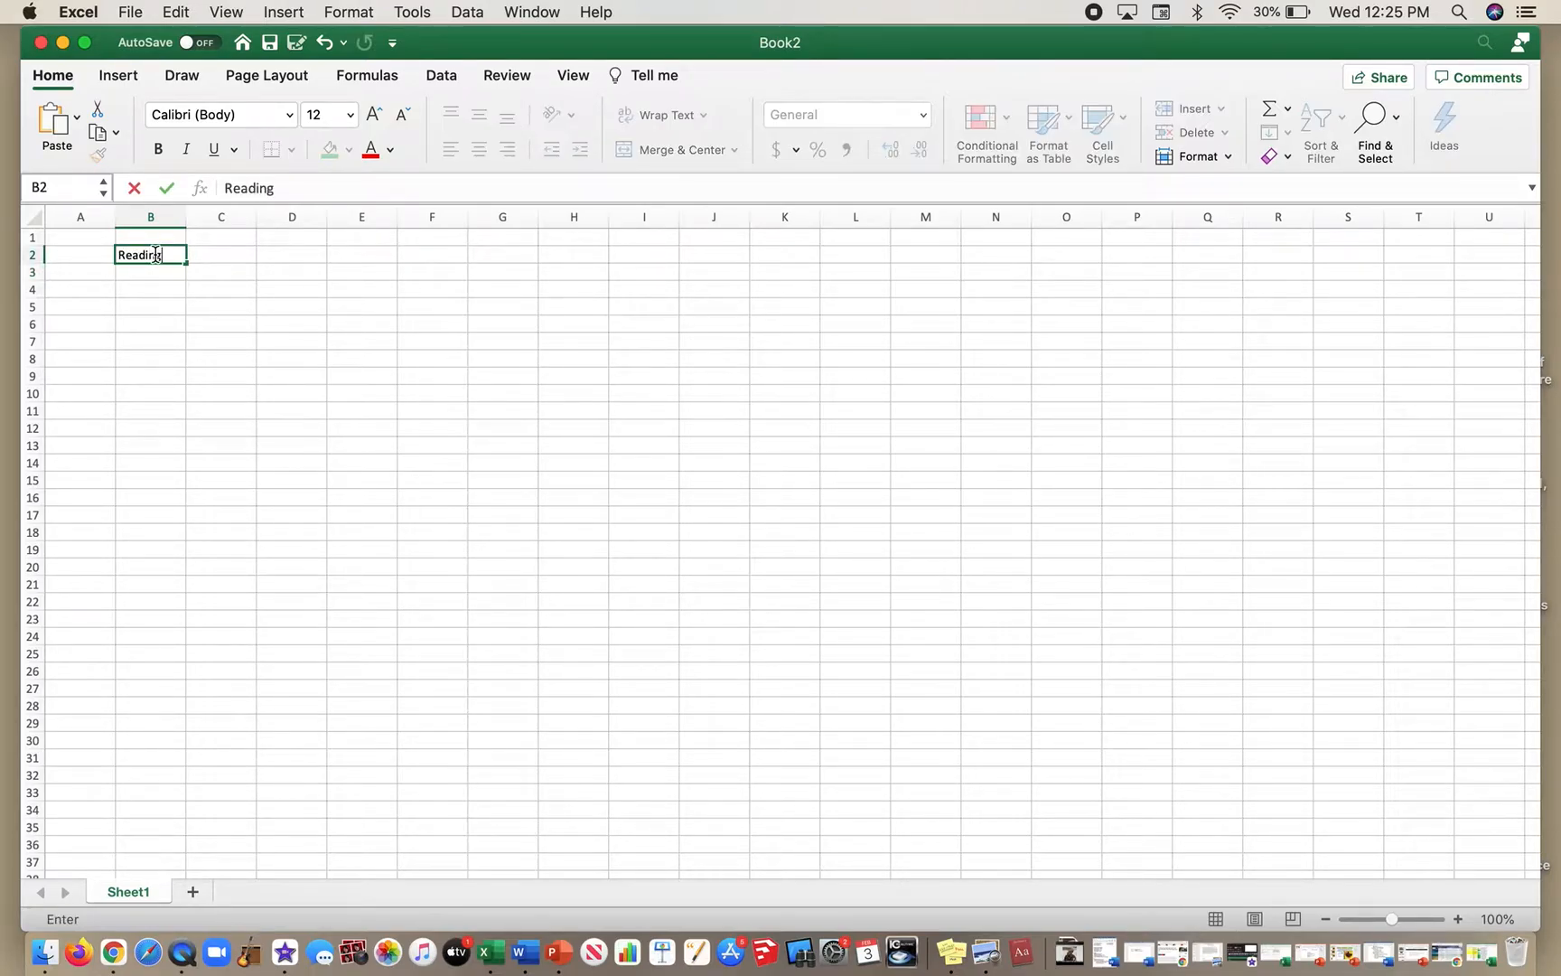
key(Return)
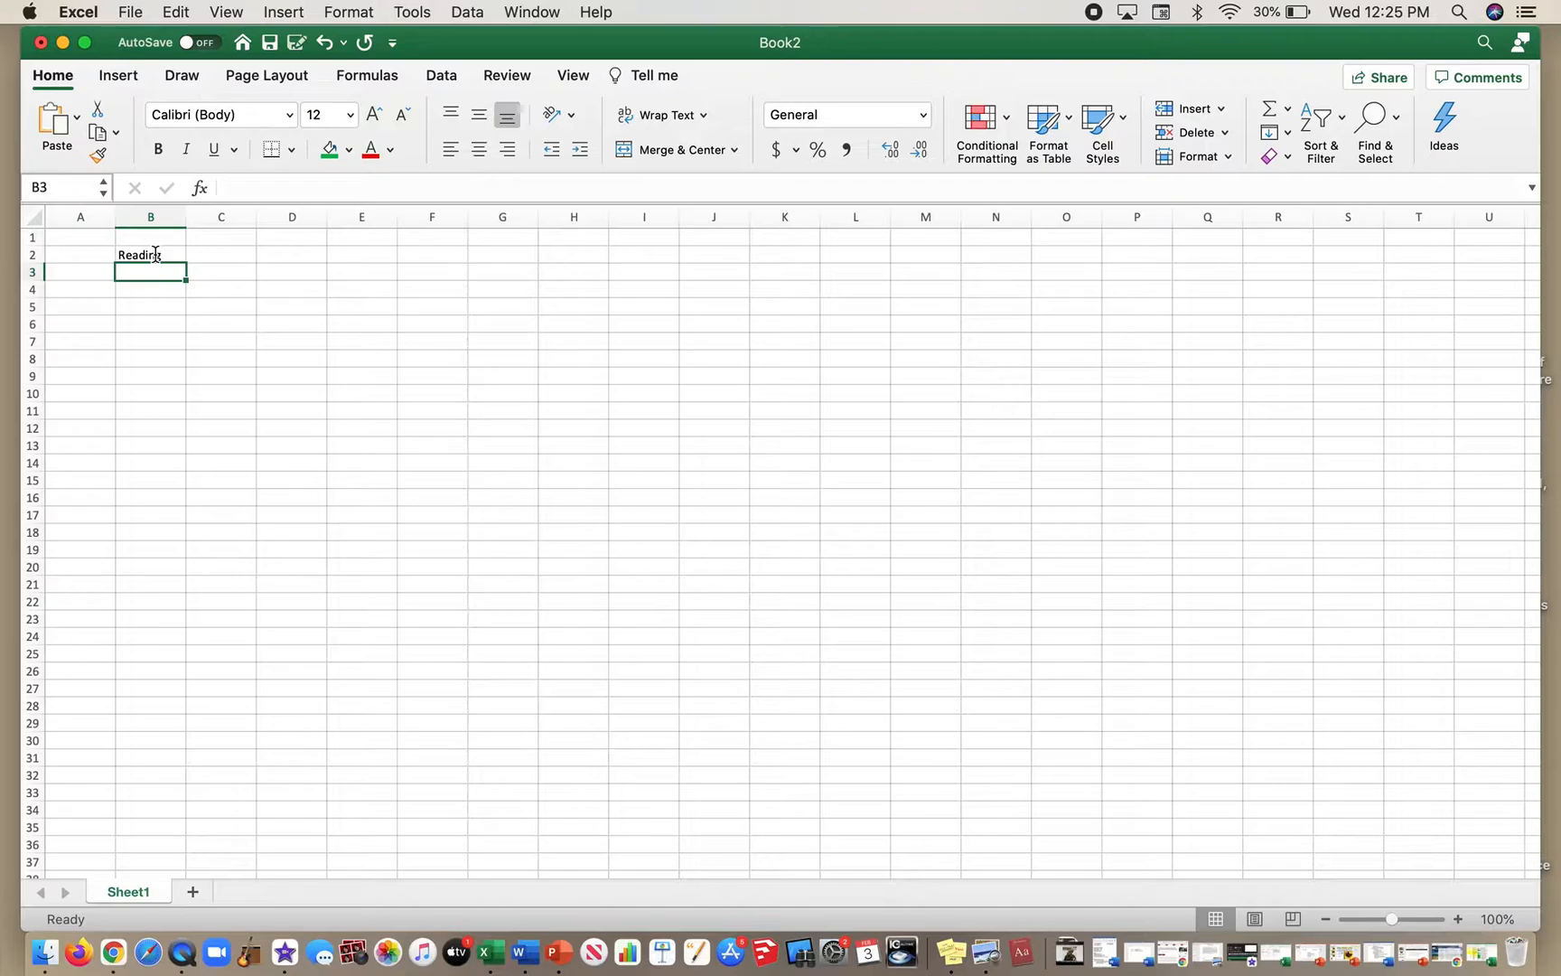
text(Math)
key(Return)
text(English)
key(Return)
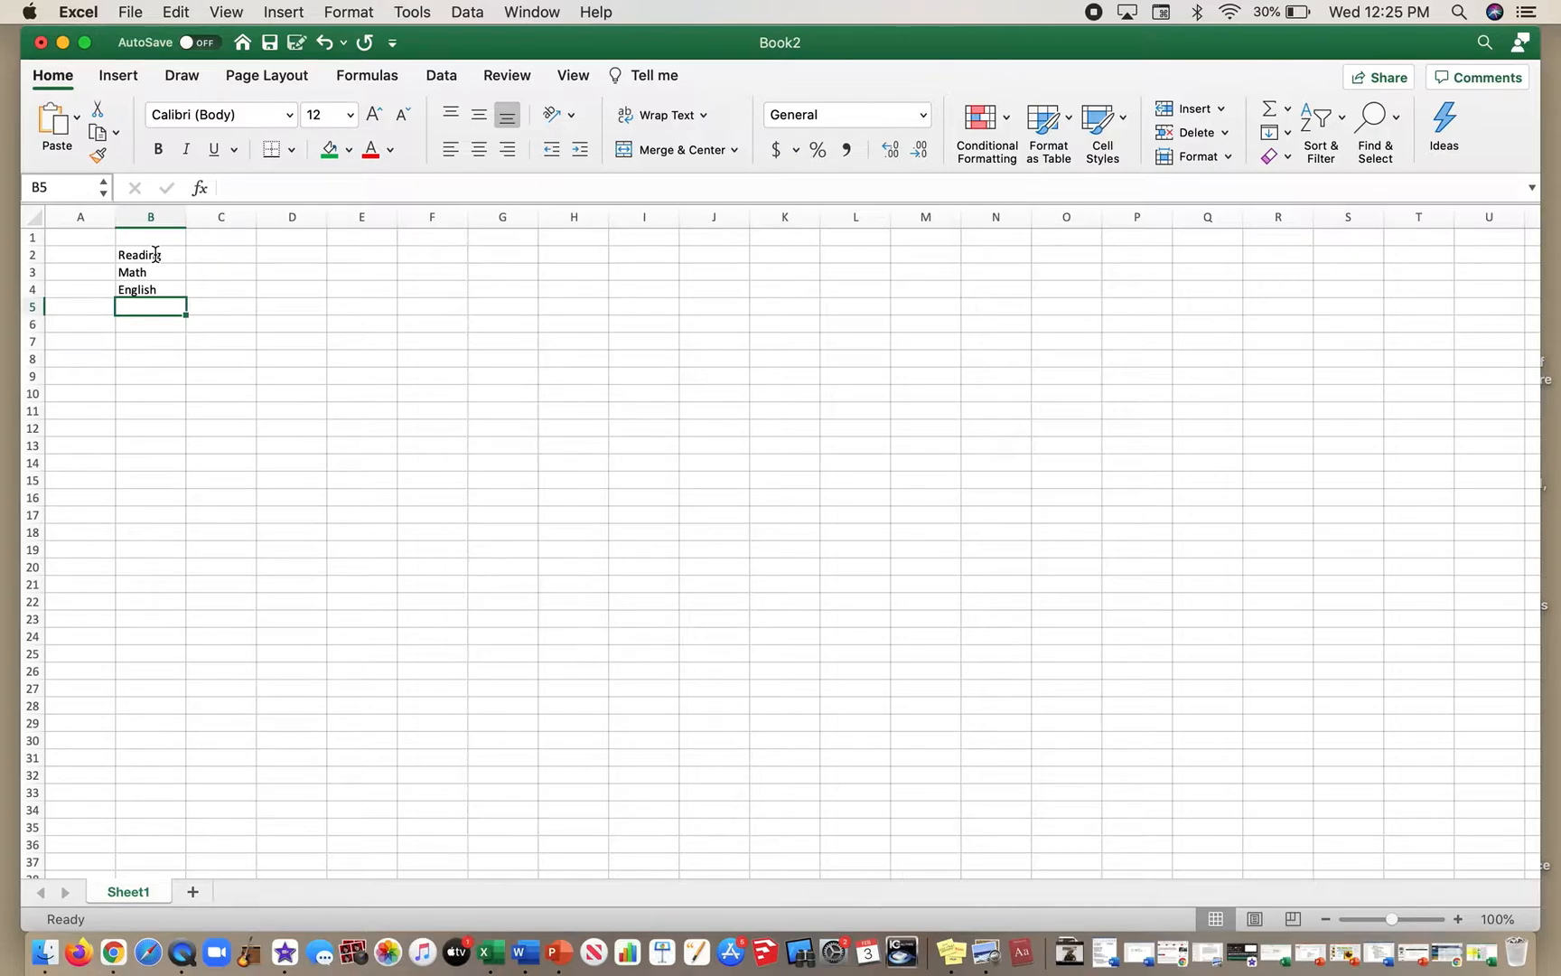
text(Science)
key(Return)
text(History)
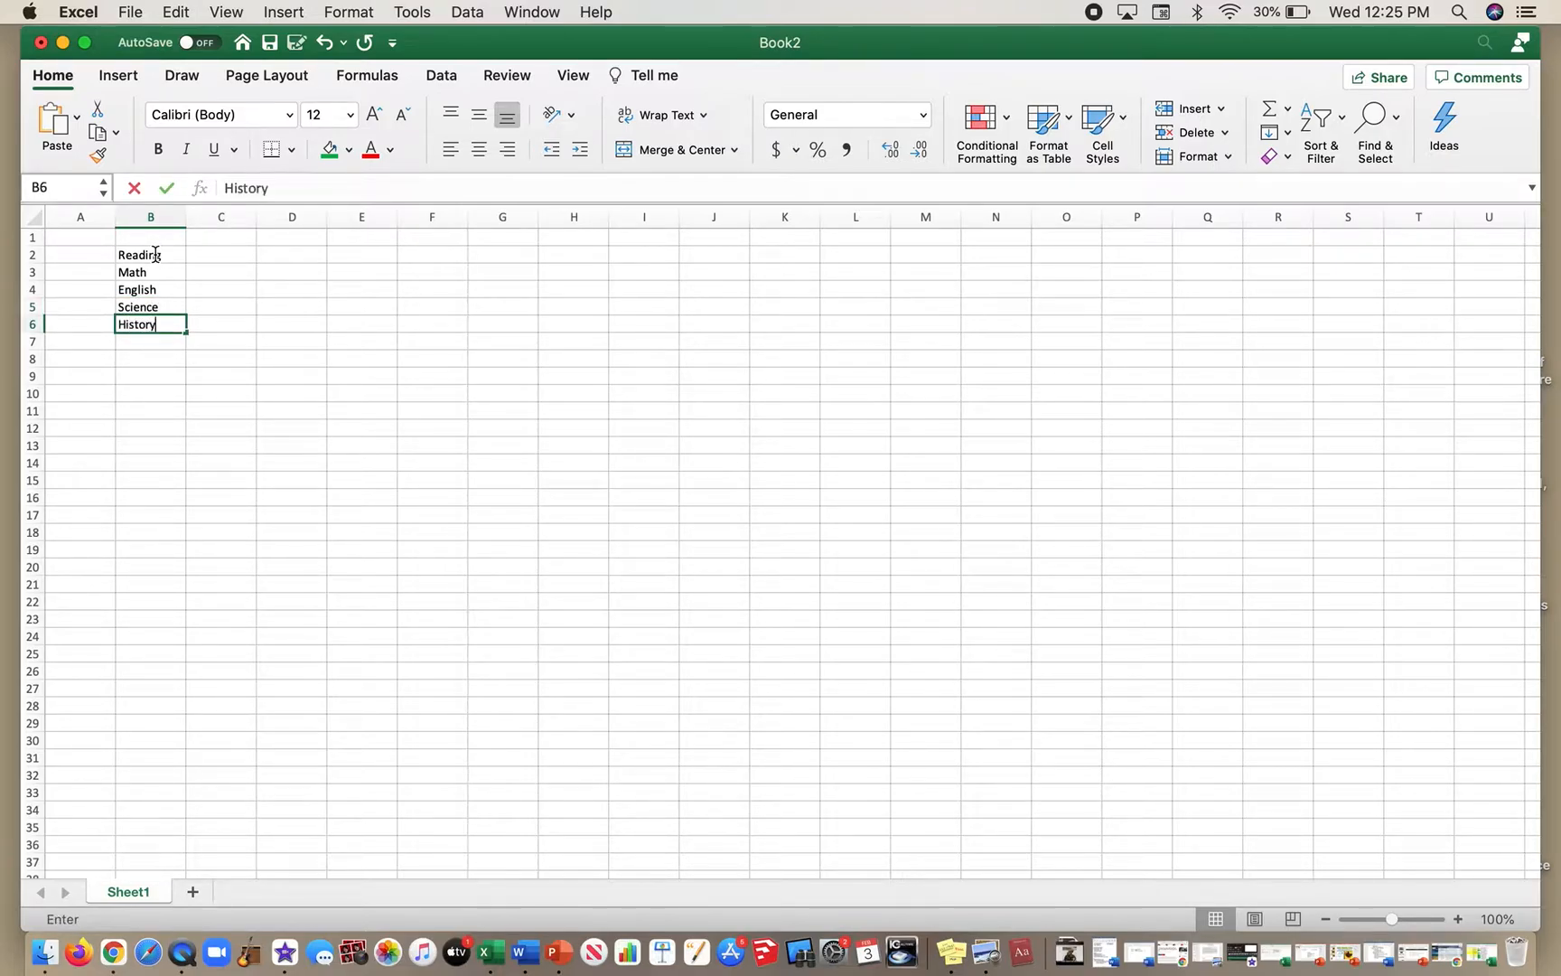
key(Return)
- Enter the letter grades A, B, D, C and A in cells C2 to C6 beside the subjects
click(234, 257)
click(220, 308)
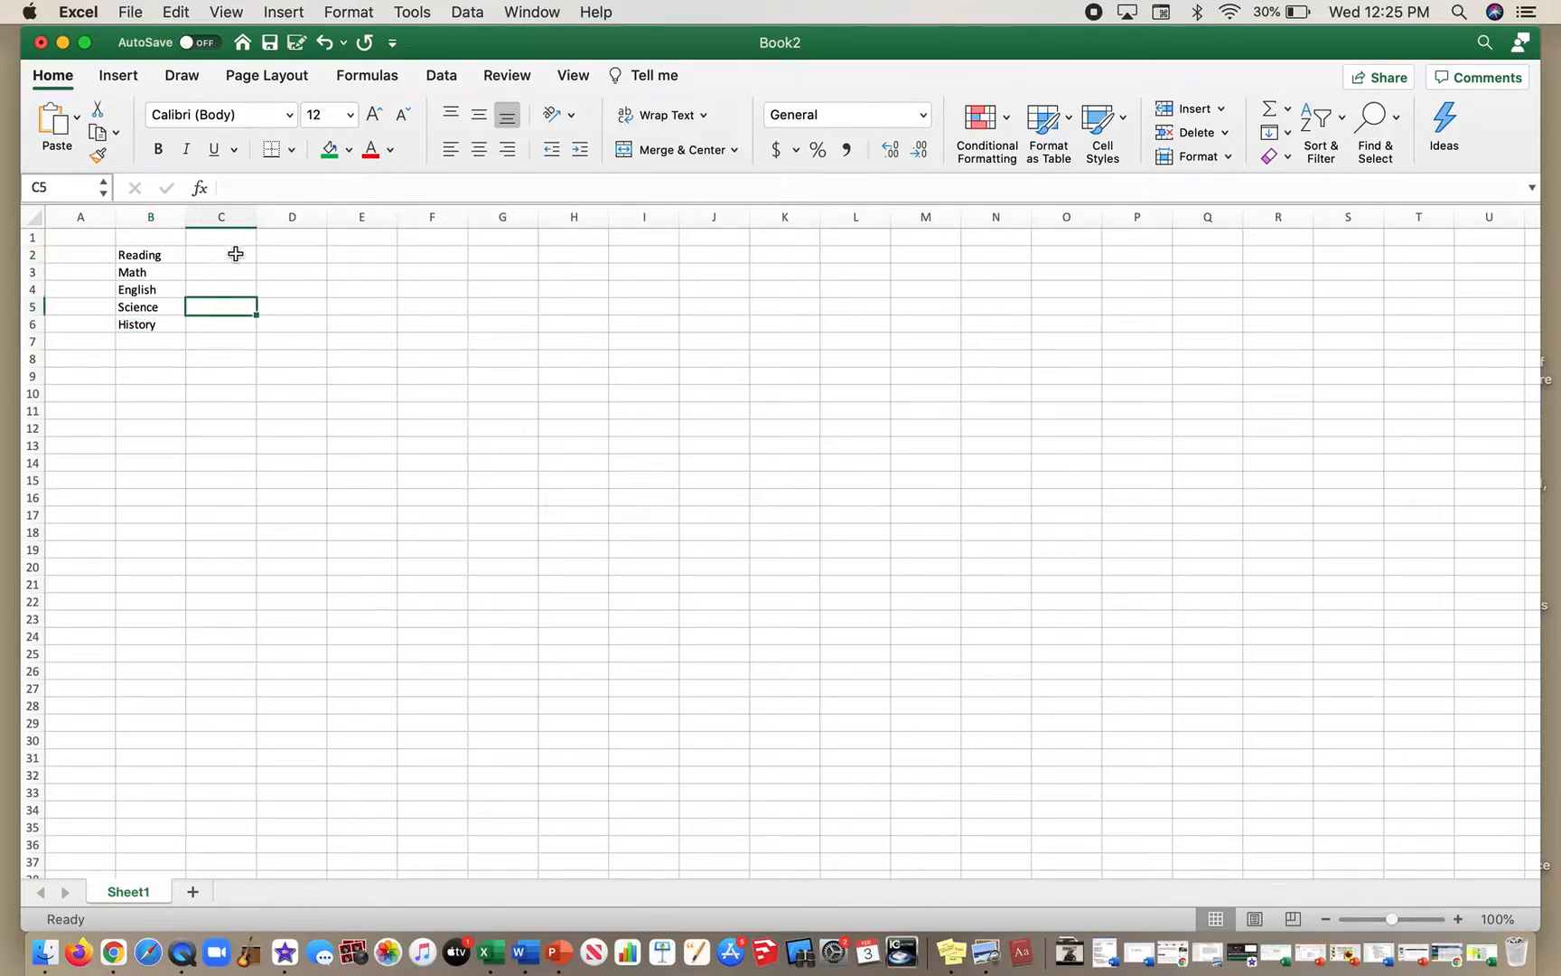
click(232, 254)
click(220, 274)
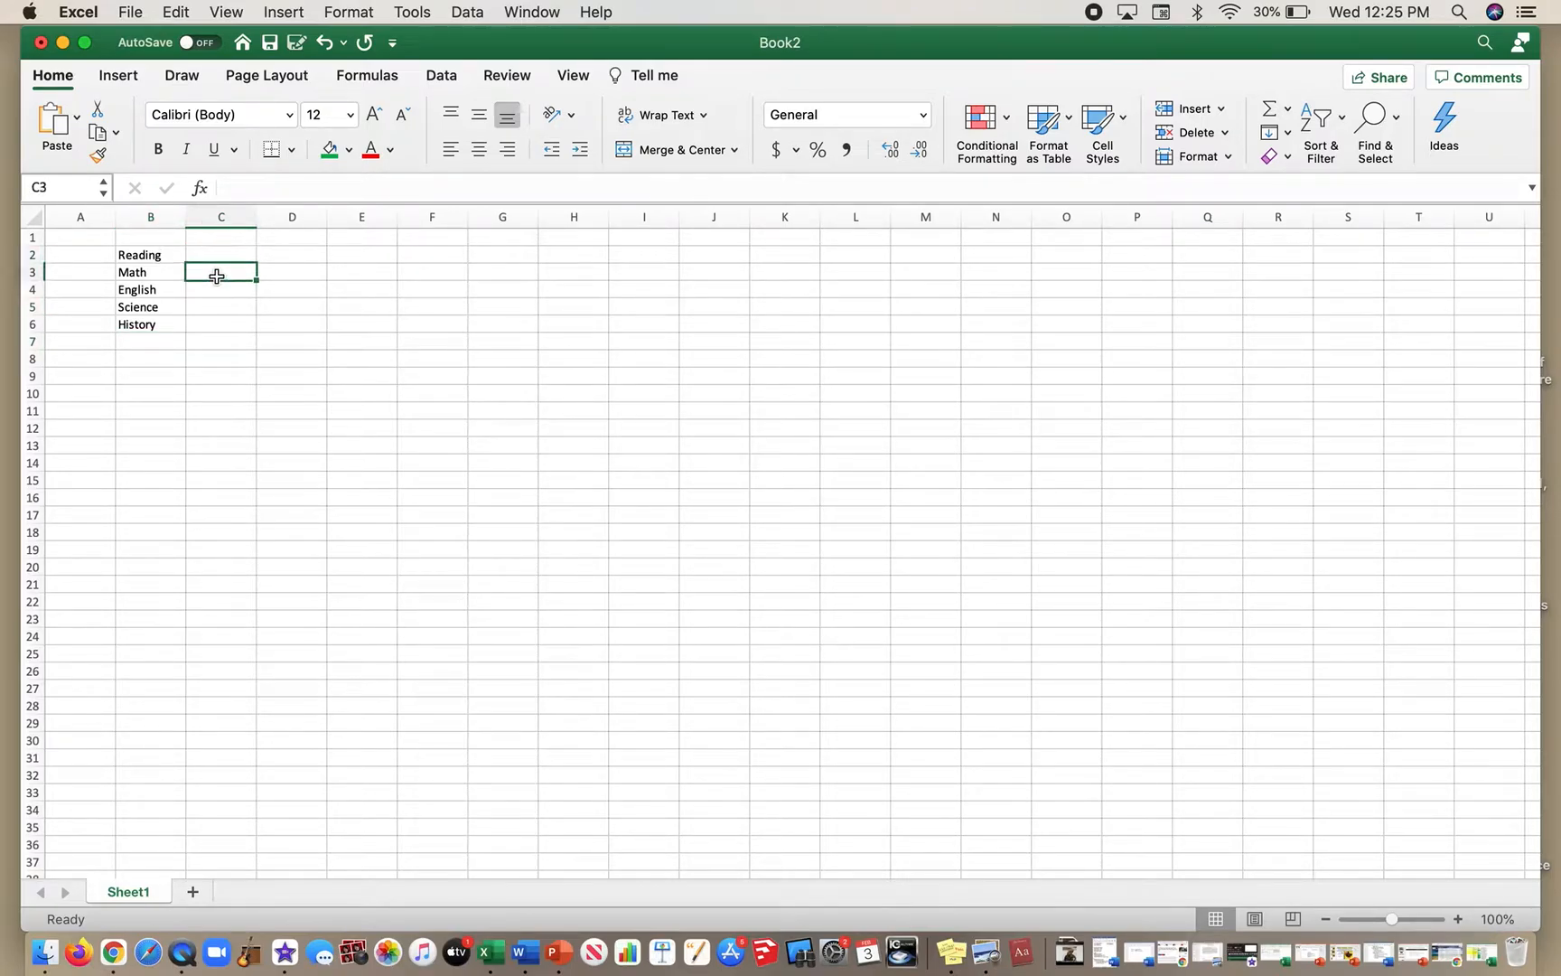
click(219, 259)
text(A)
key(Return)
text(B)
key(Return)
text(D)
key(Return)
text(C)
key(Return)
text(A)
key(Return)
- Try to plot the subjects and letter grades in B2:C6 as a 2-D clustered column chart, and delete the chart
click(209, 255)
drag(189, 273, 158, 323)
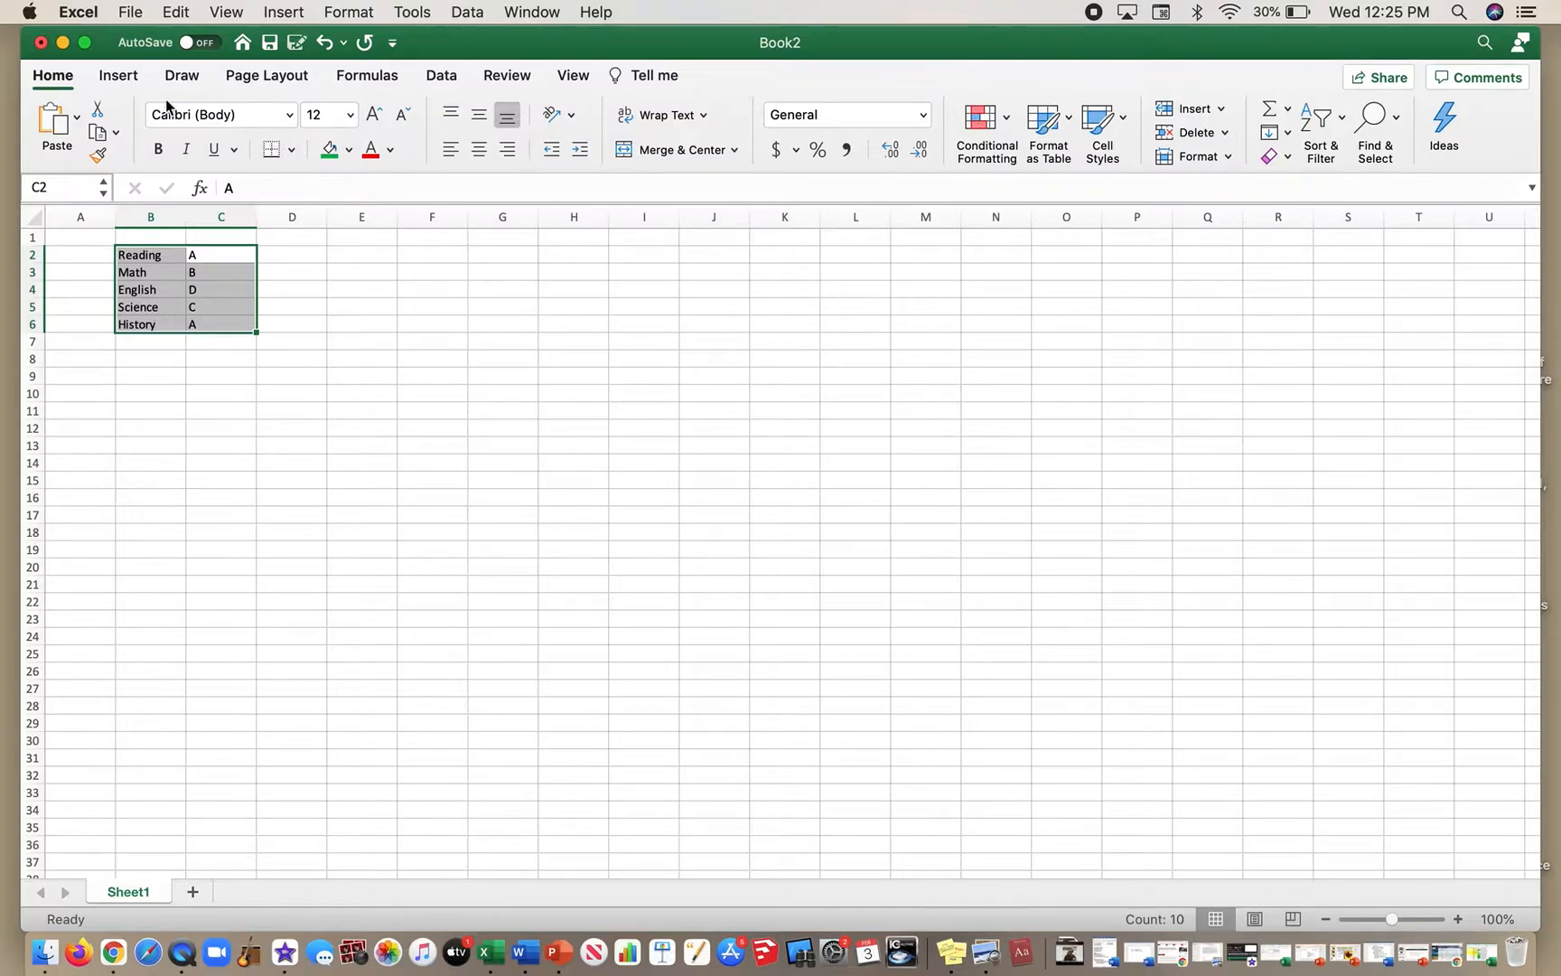
click(119, 76)
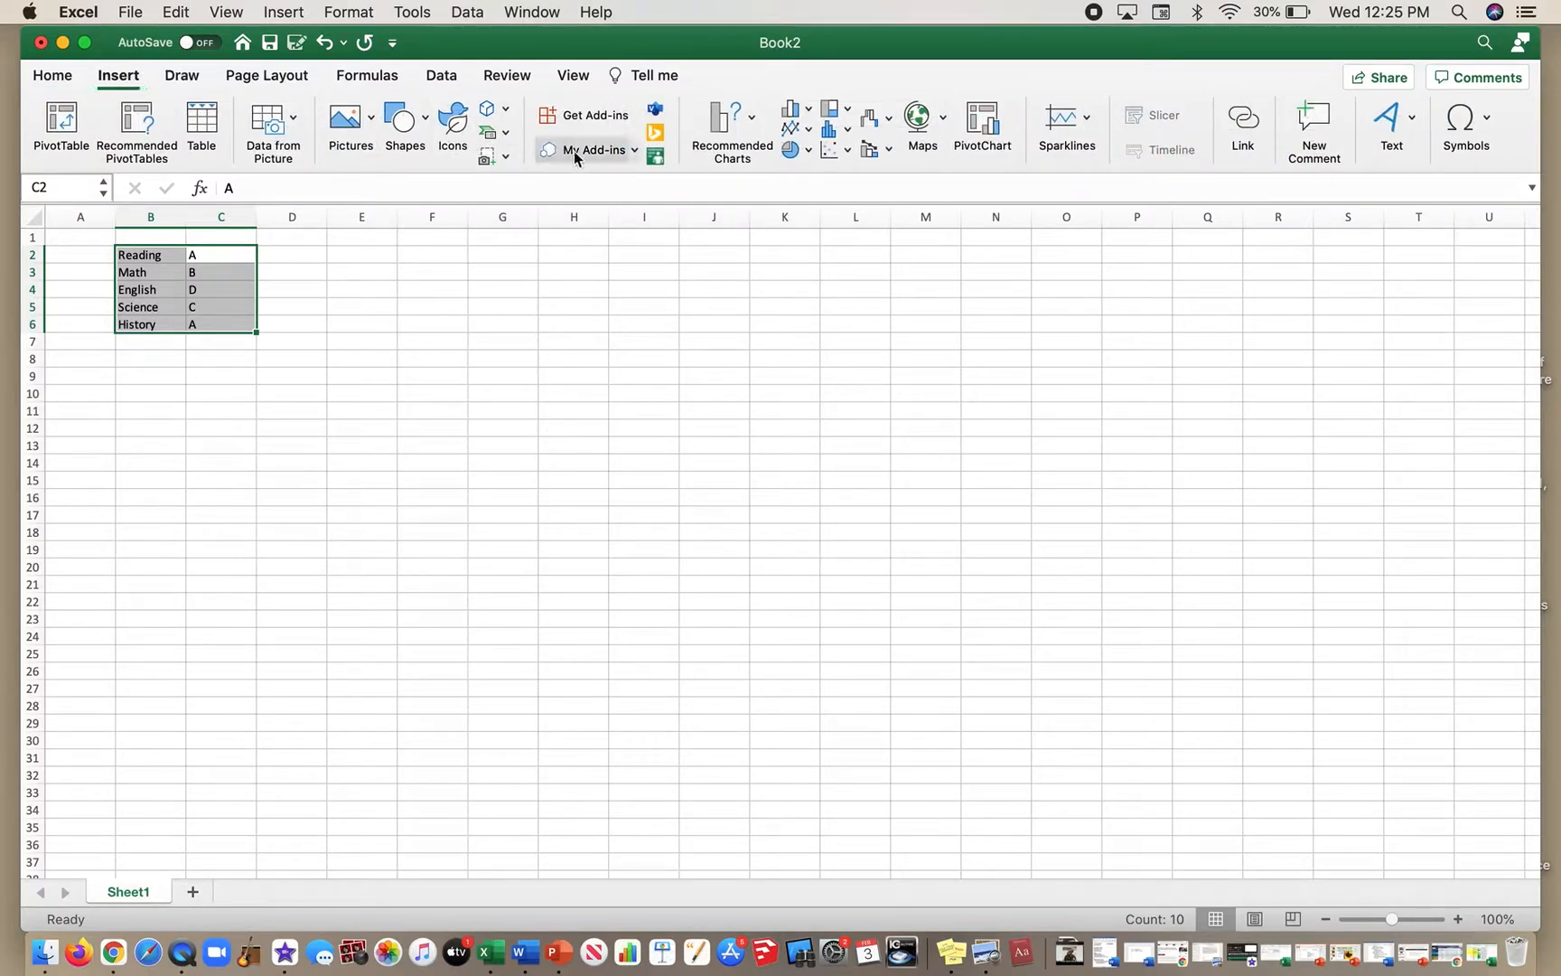
click(792, 109)
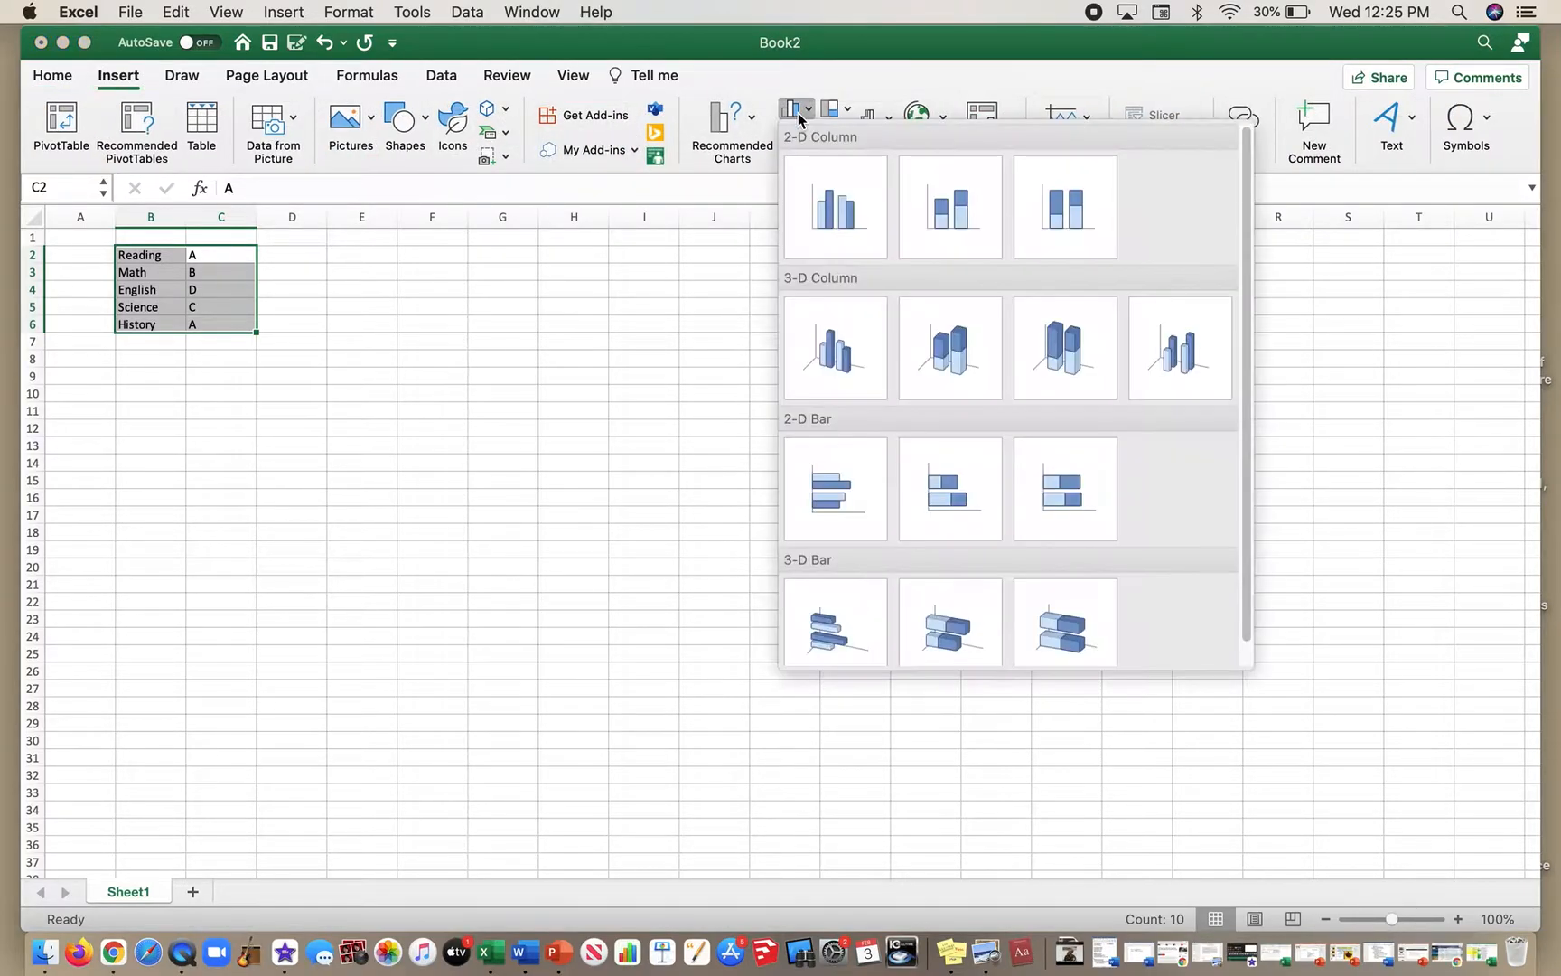
click(845, 208)
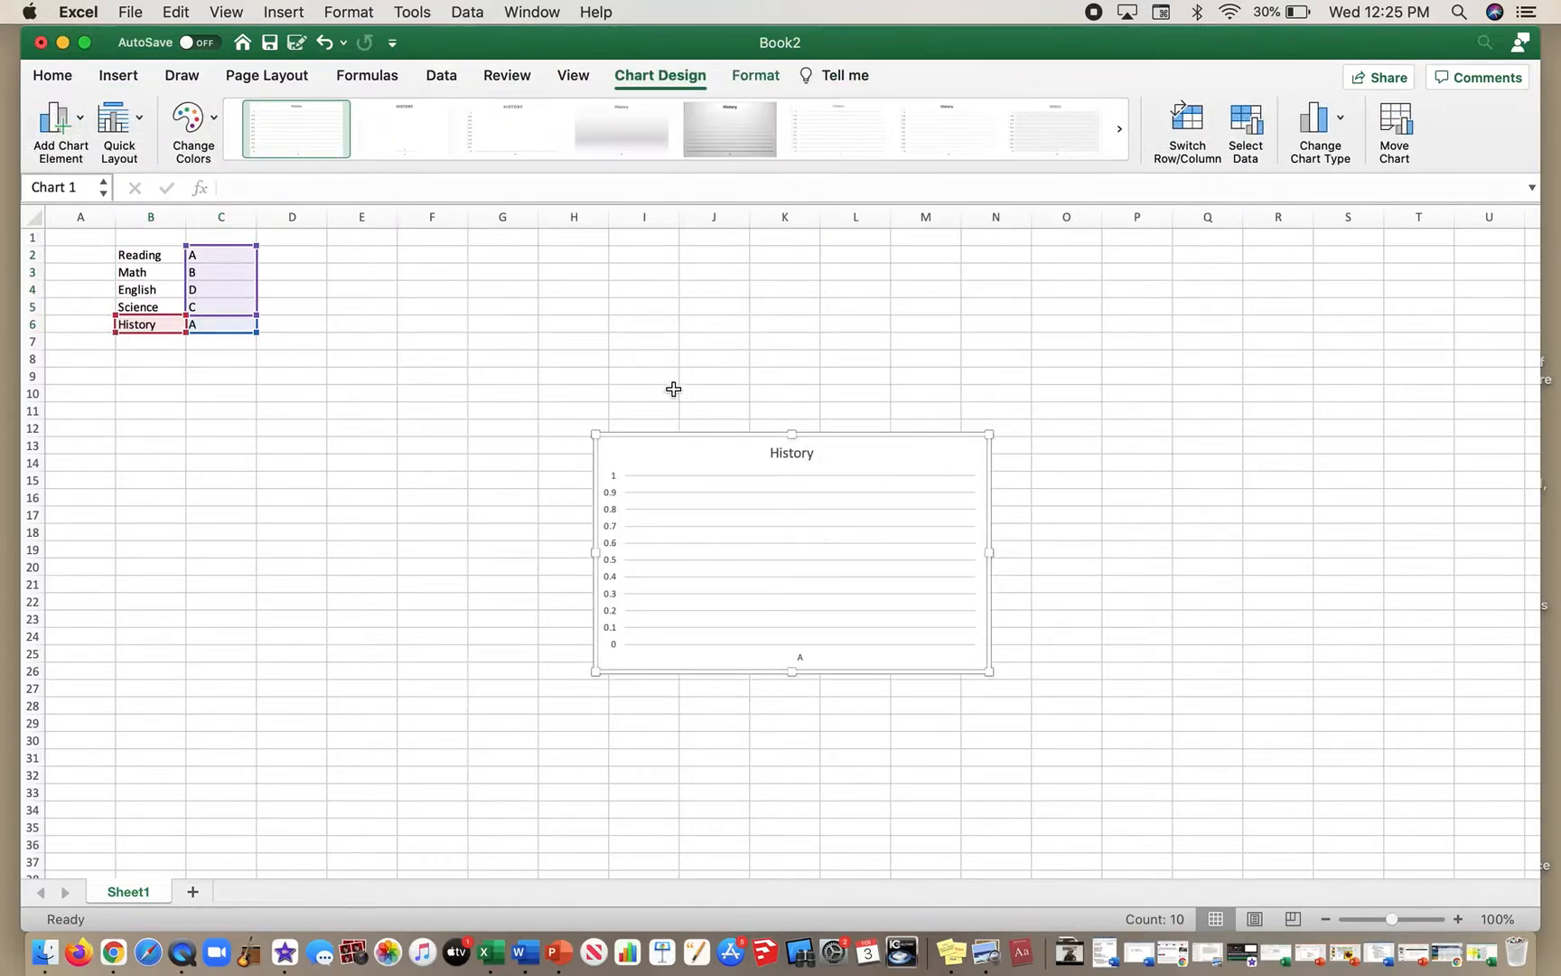
key(BackSpace)
click(289, 376)
- Replace the letter grades in C2 to C6 with the scores 97, 88, 67, 88 and 99
click(220, 249)
text(A97)
key(Return)
text(88)
key(Return)
text(67)
key(Return)
text(88)
key(Return)
text(99)
click(350, 394)
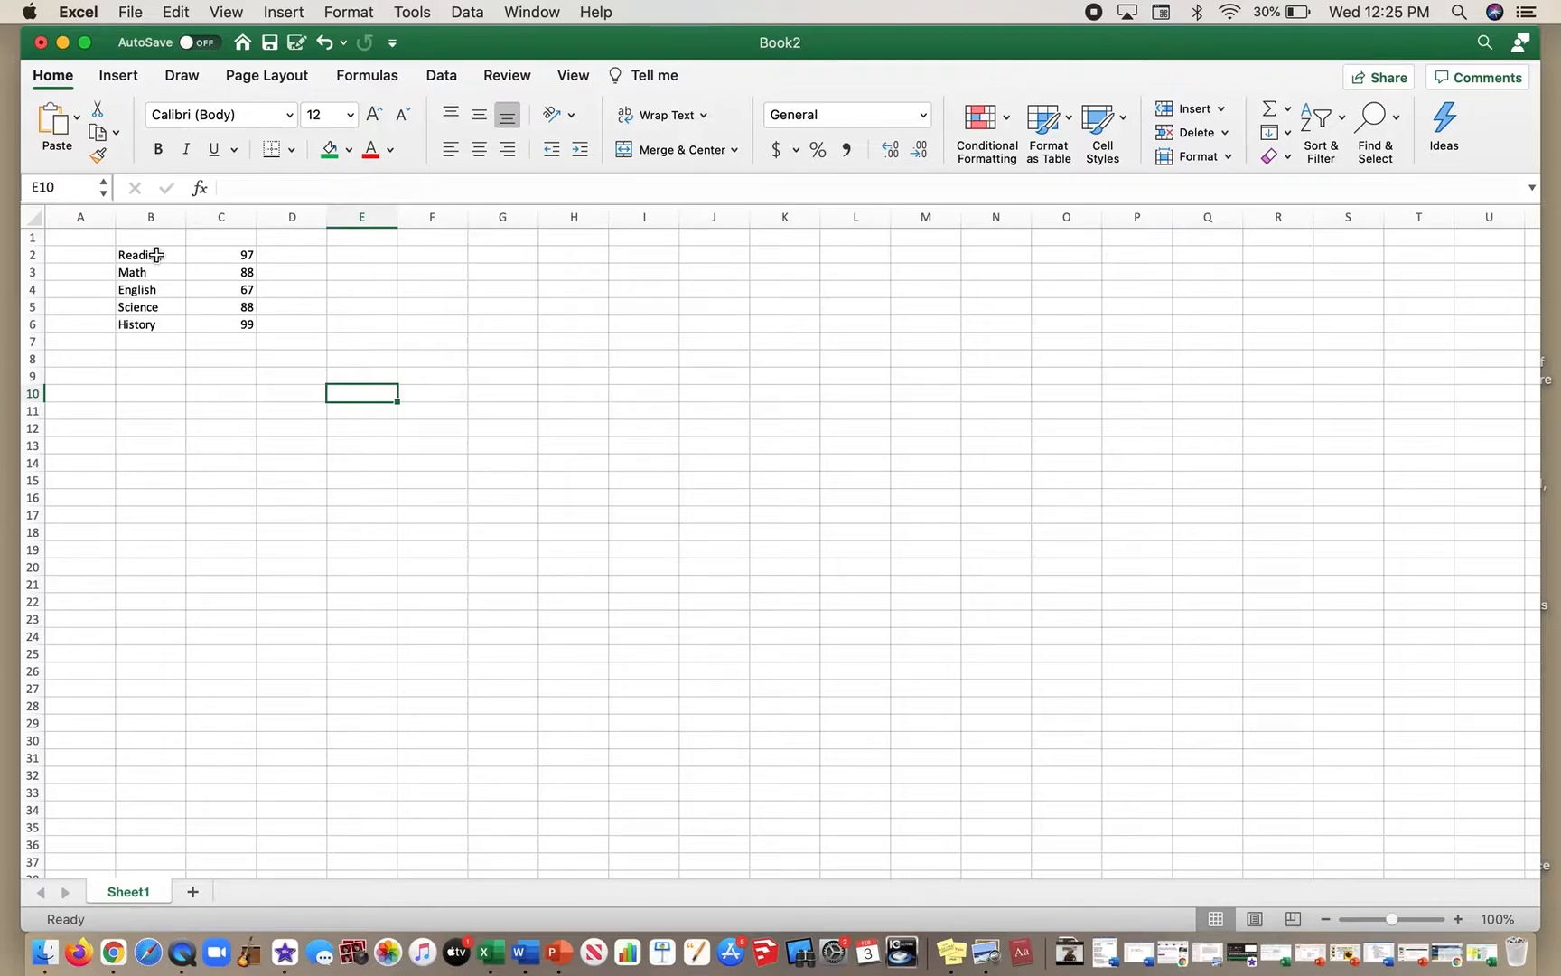
- Select the subjects and scores in B2:C6 as chart data and display the chart insertion options
drag(154, 255, 209, 321)
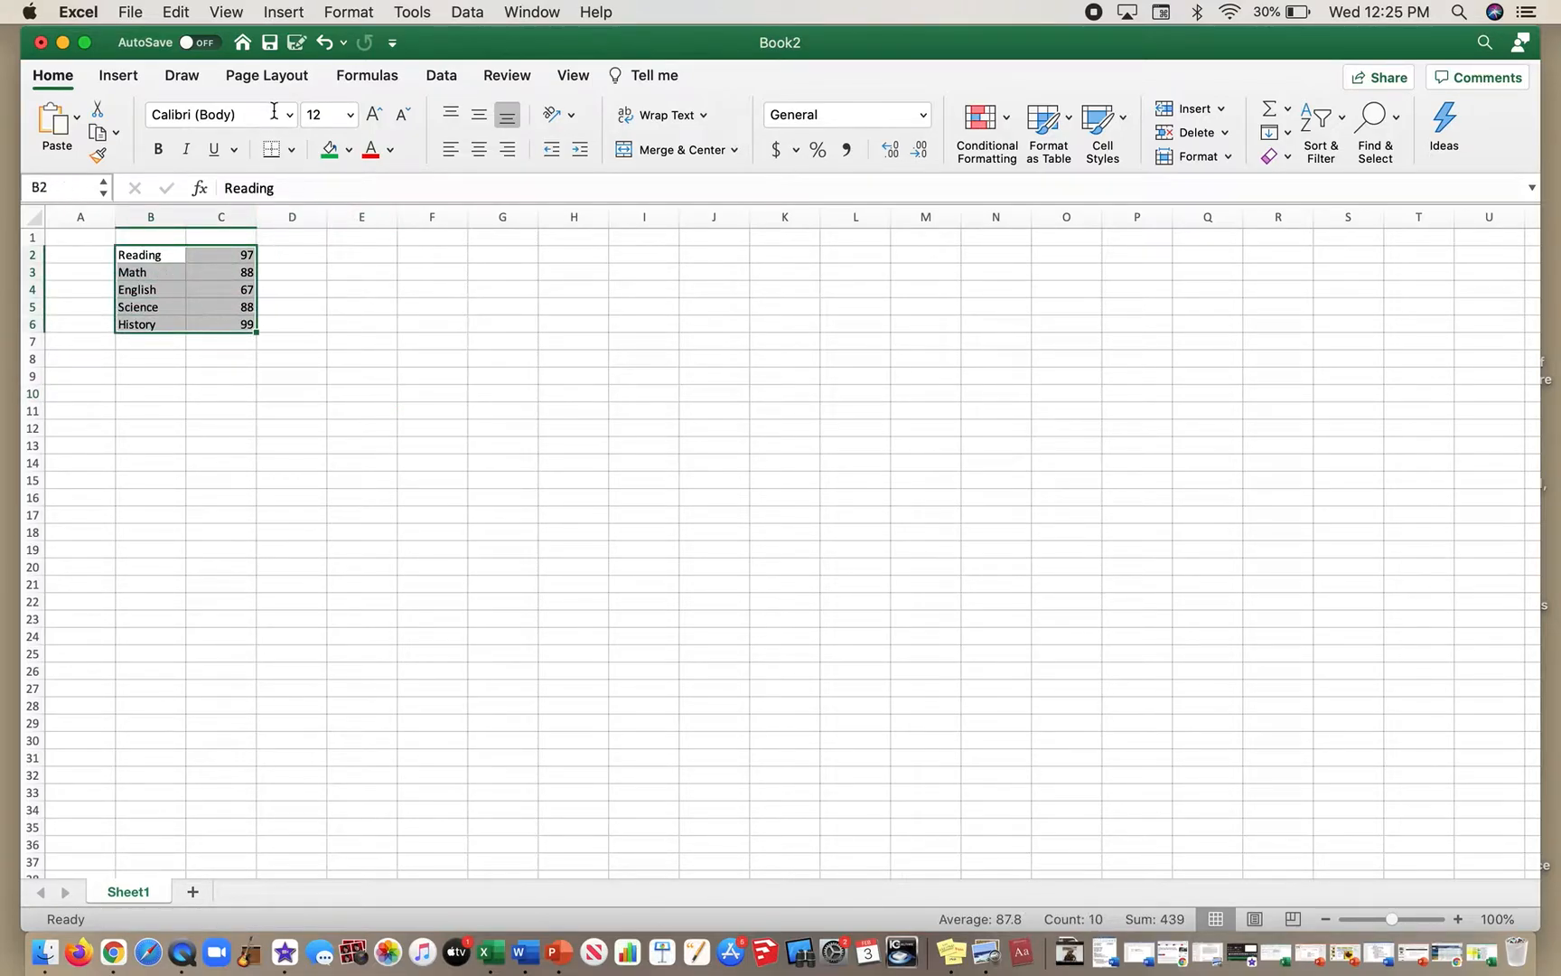
click(295, 12)
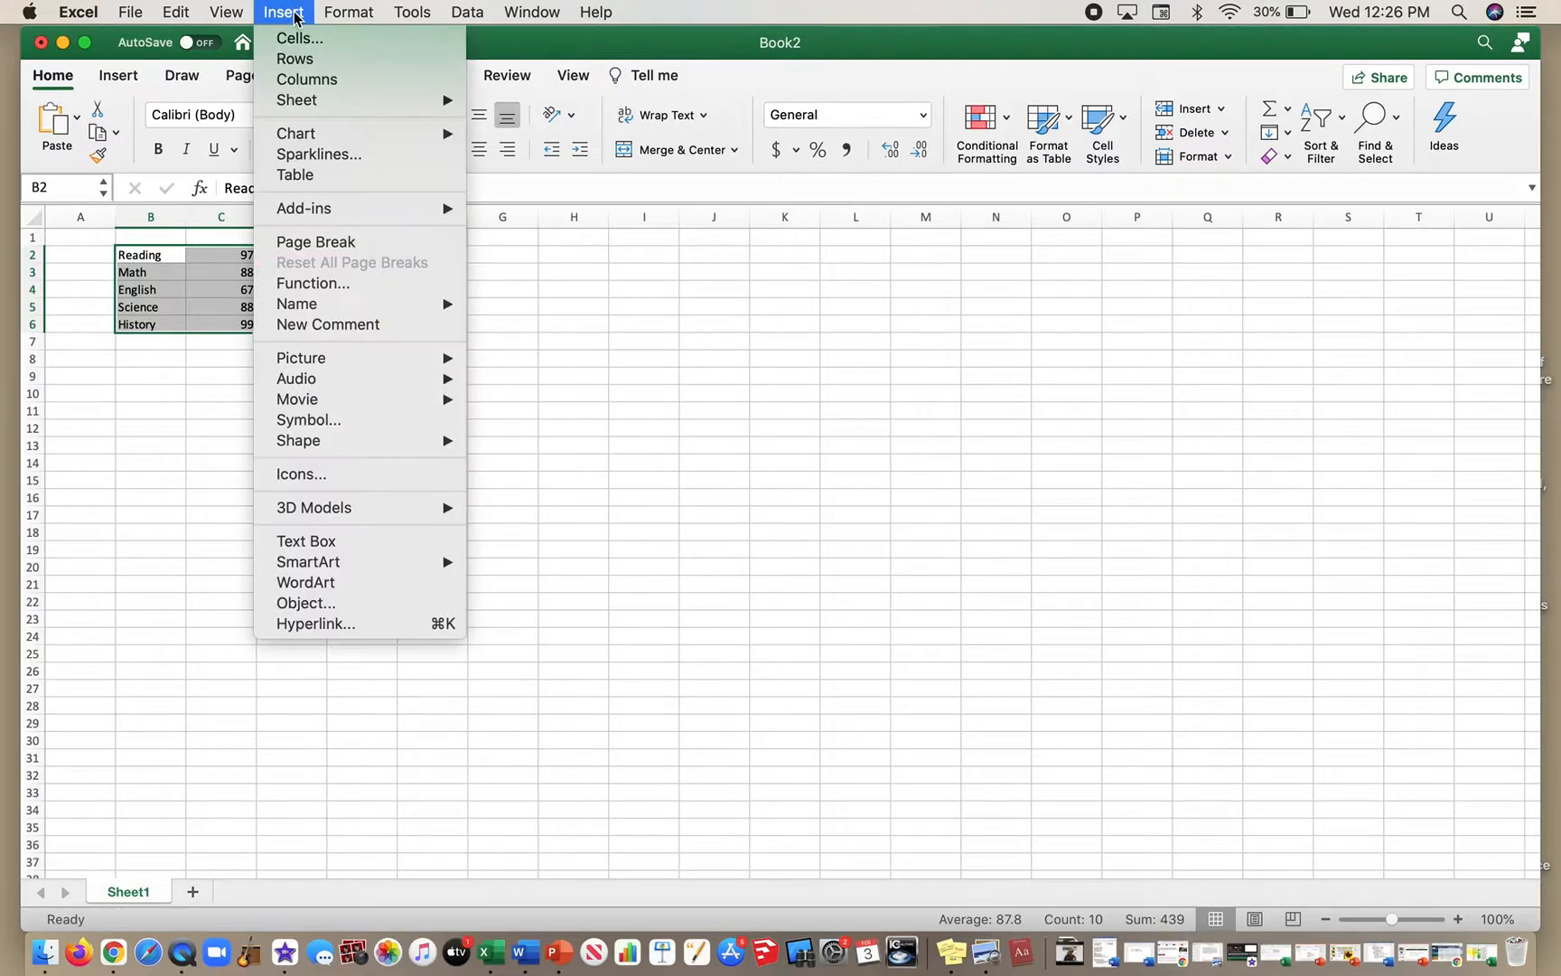
click(295, 17)
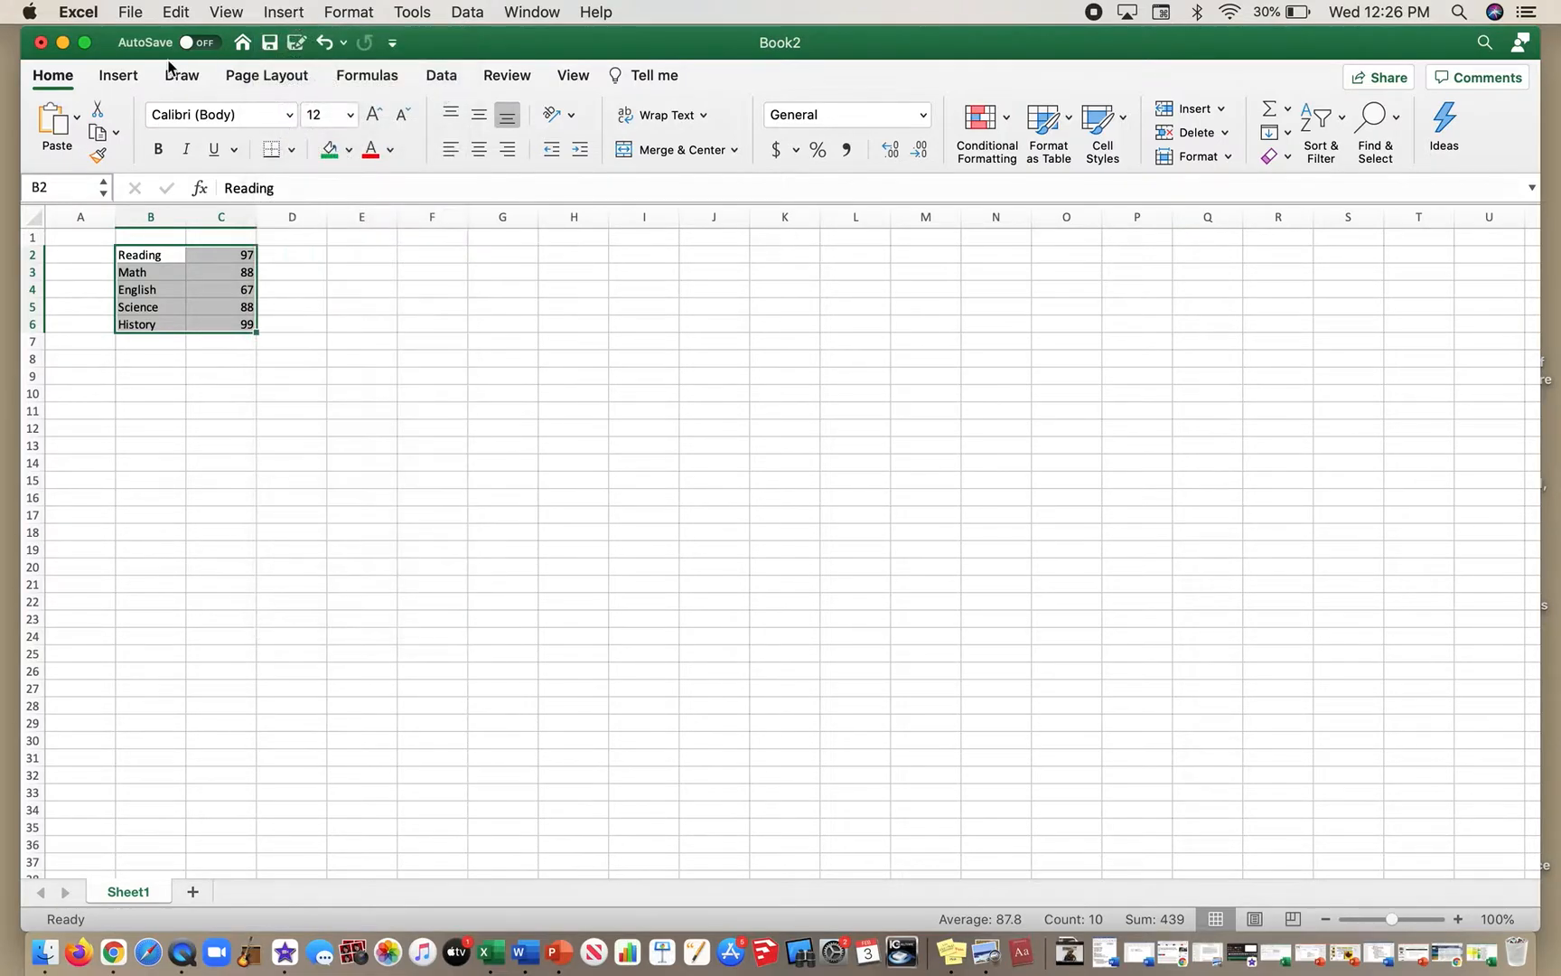
click(118, 79)
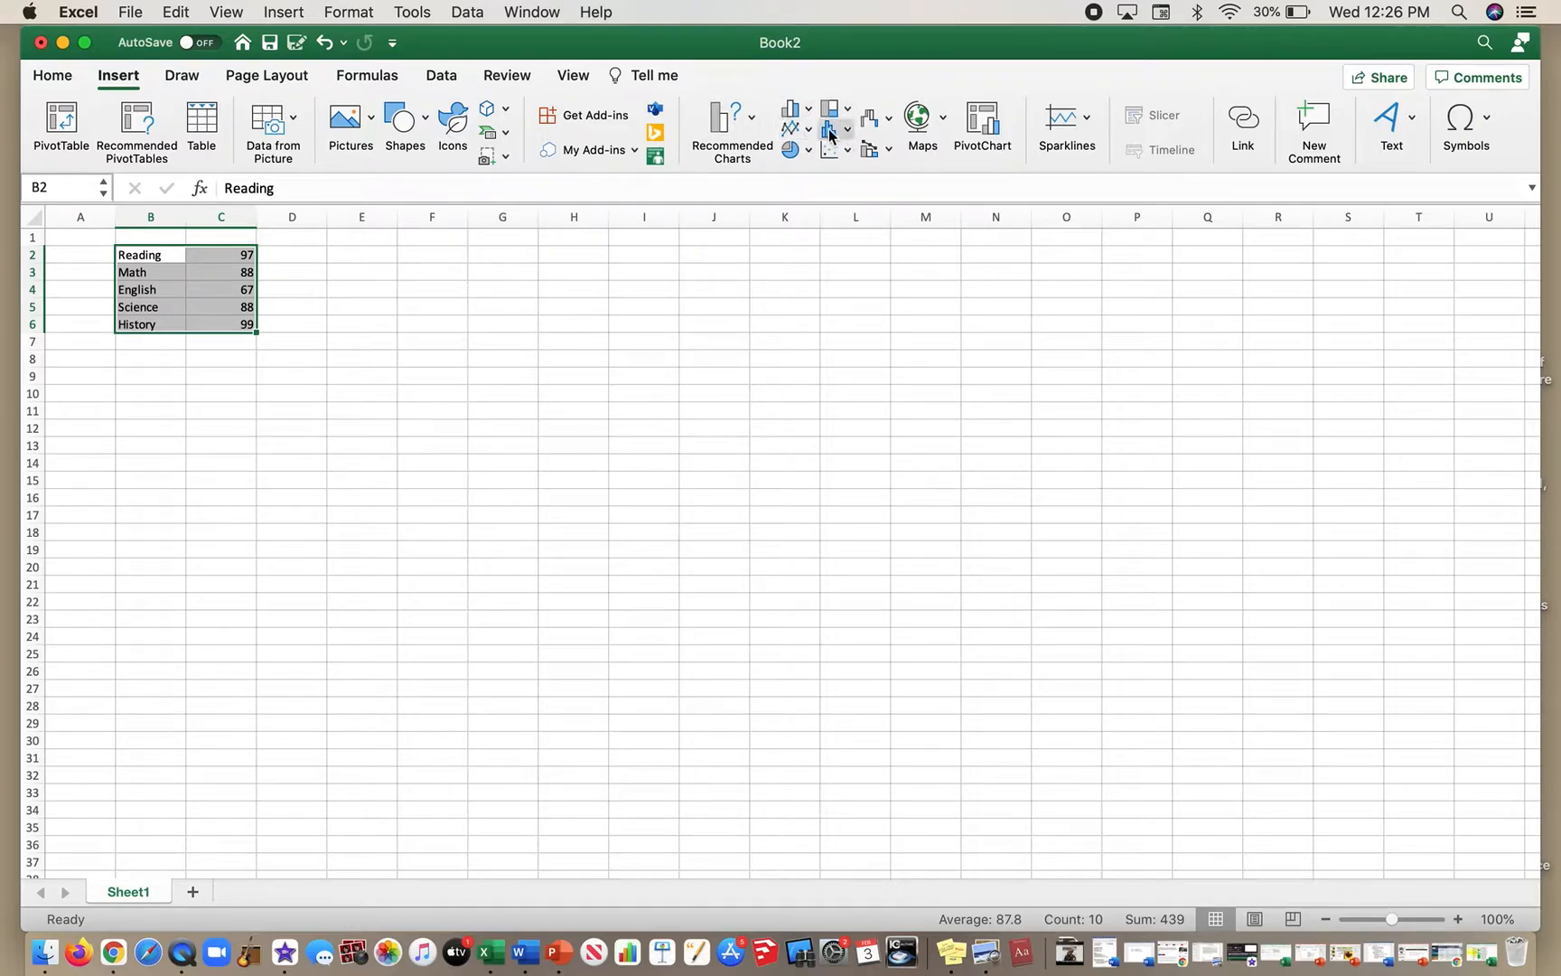
- Try the workbook window in full screen and at narrower widths, and widen it back to the screen's edge
click(86, 44)
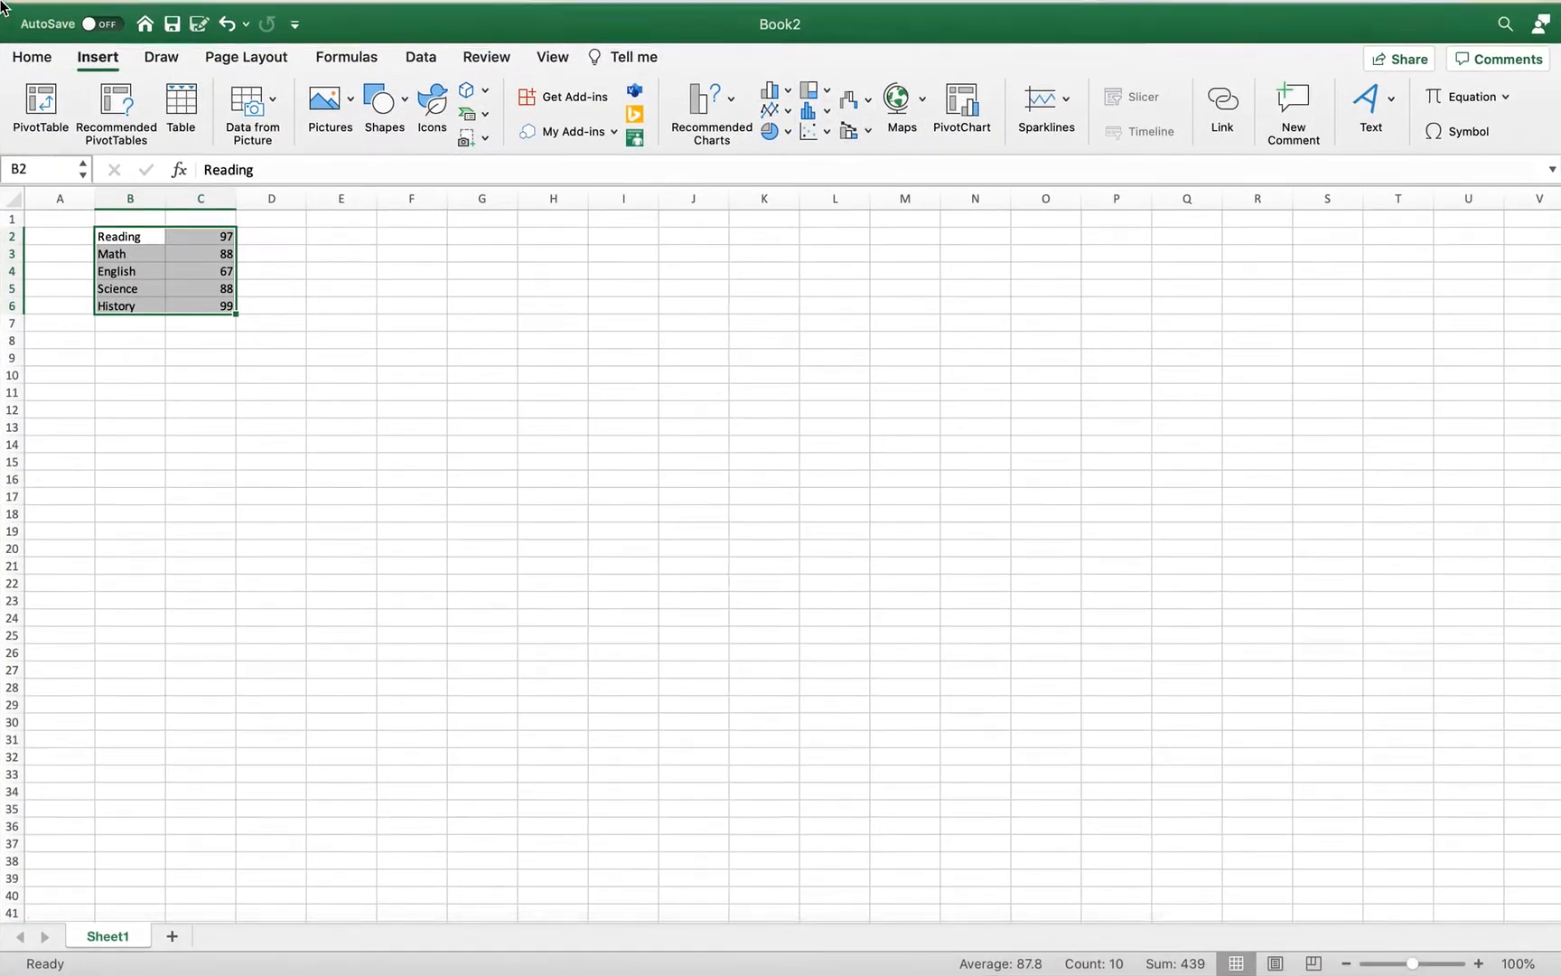
click(64, 45)
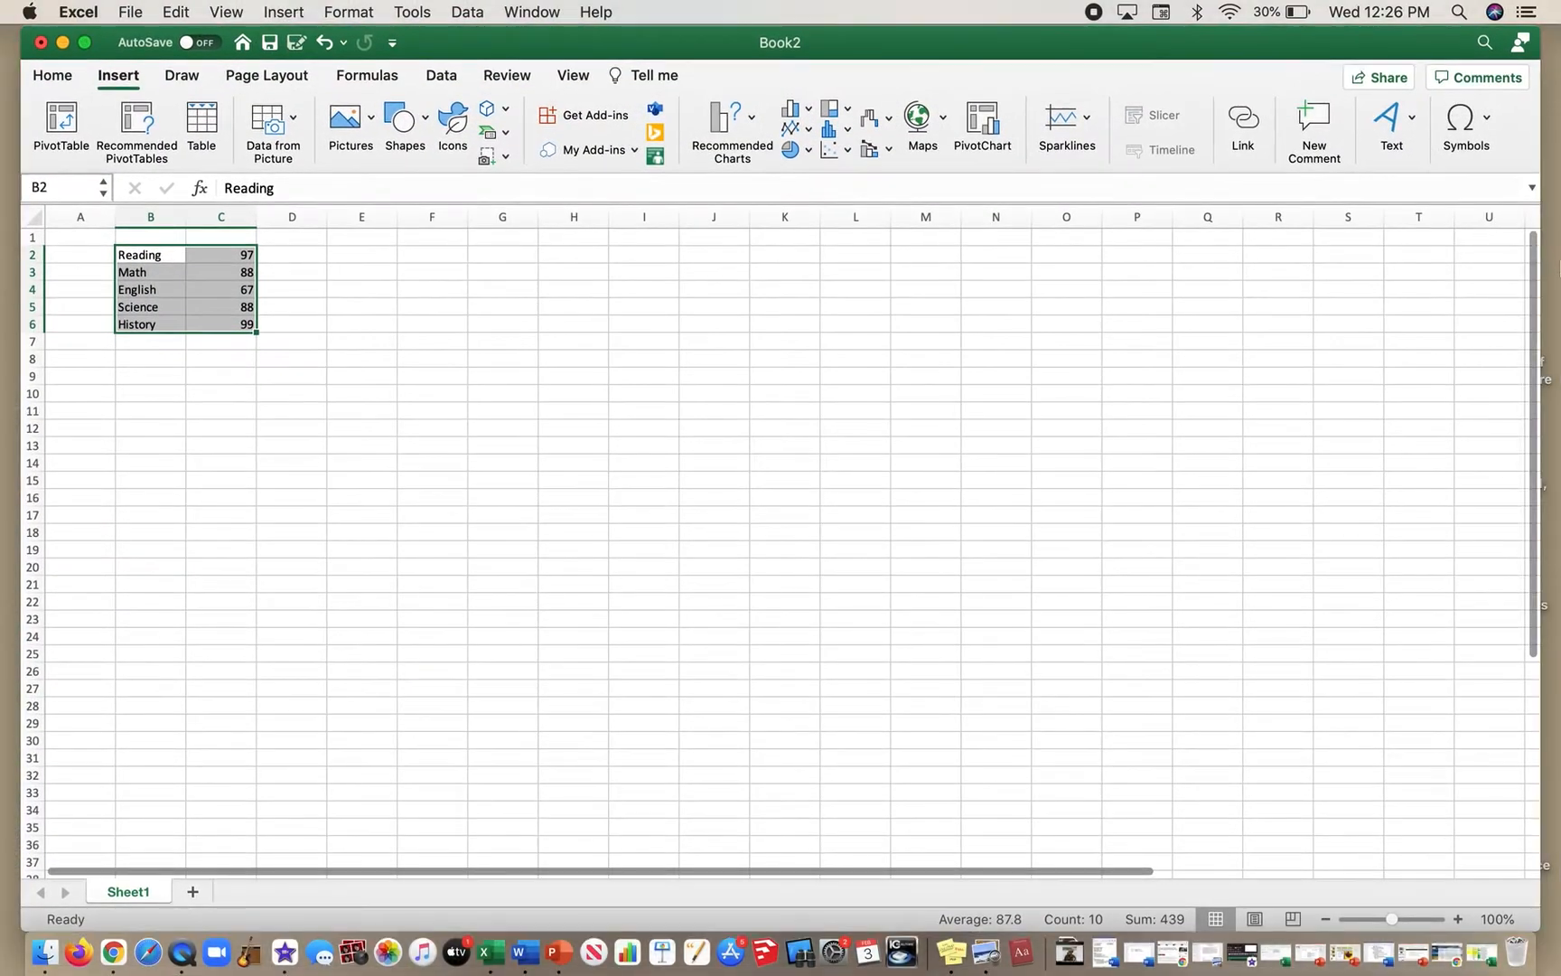
drag(1538, 284, 630, 282)
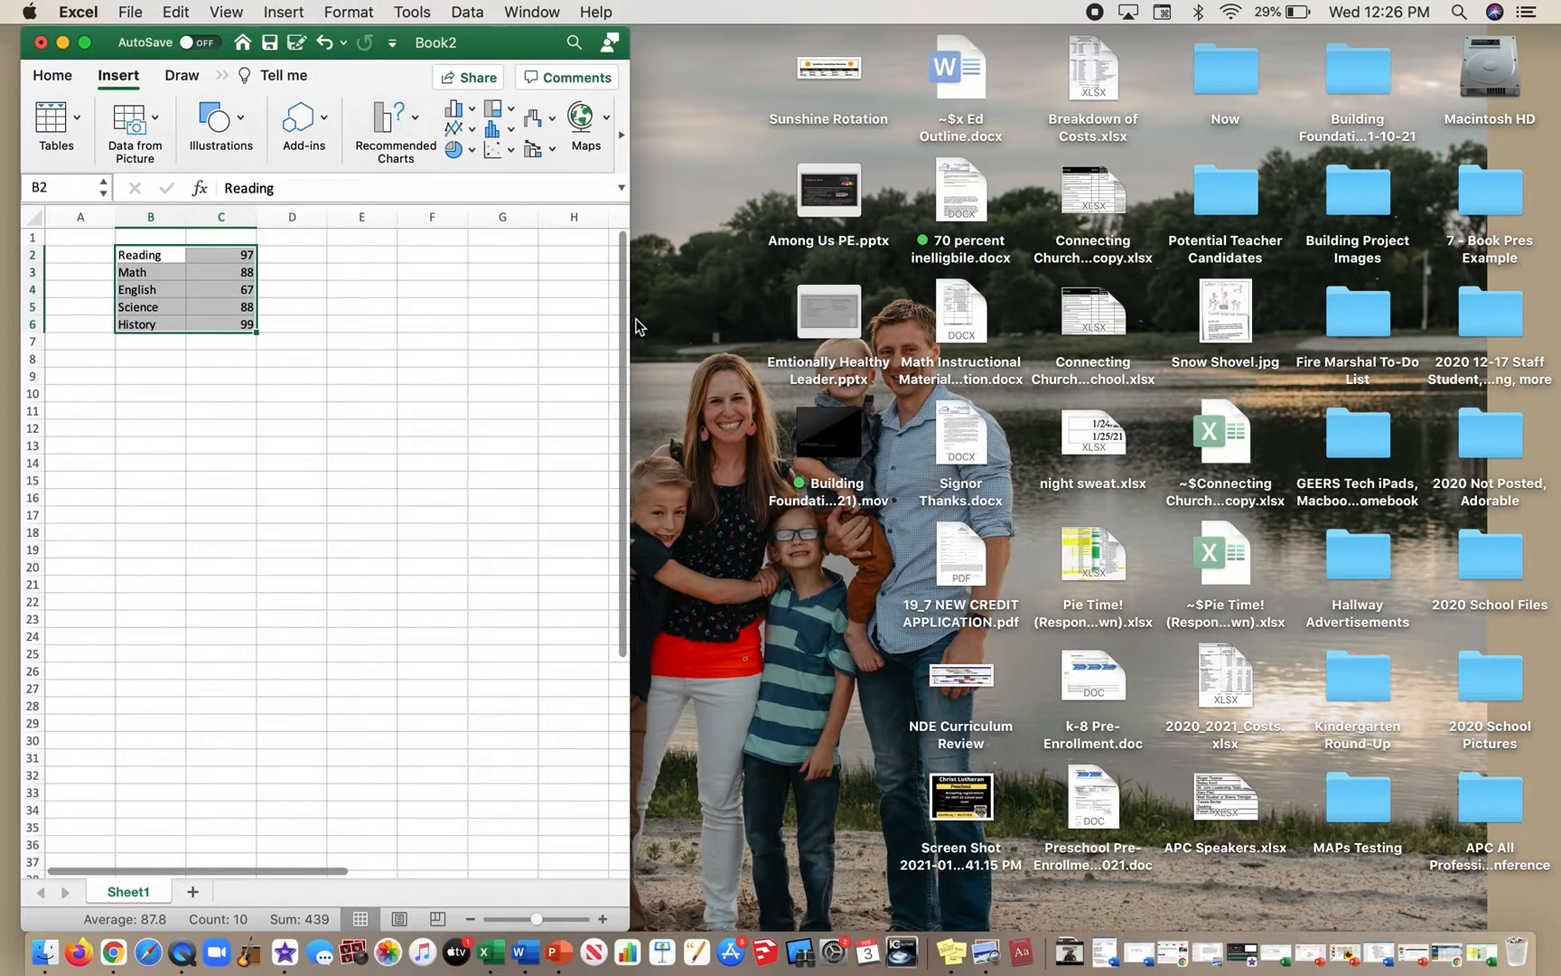
drag(631, 323, 494, 319)
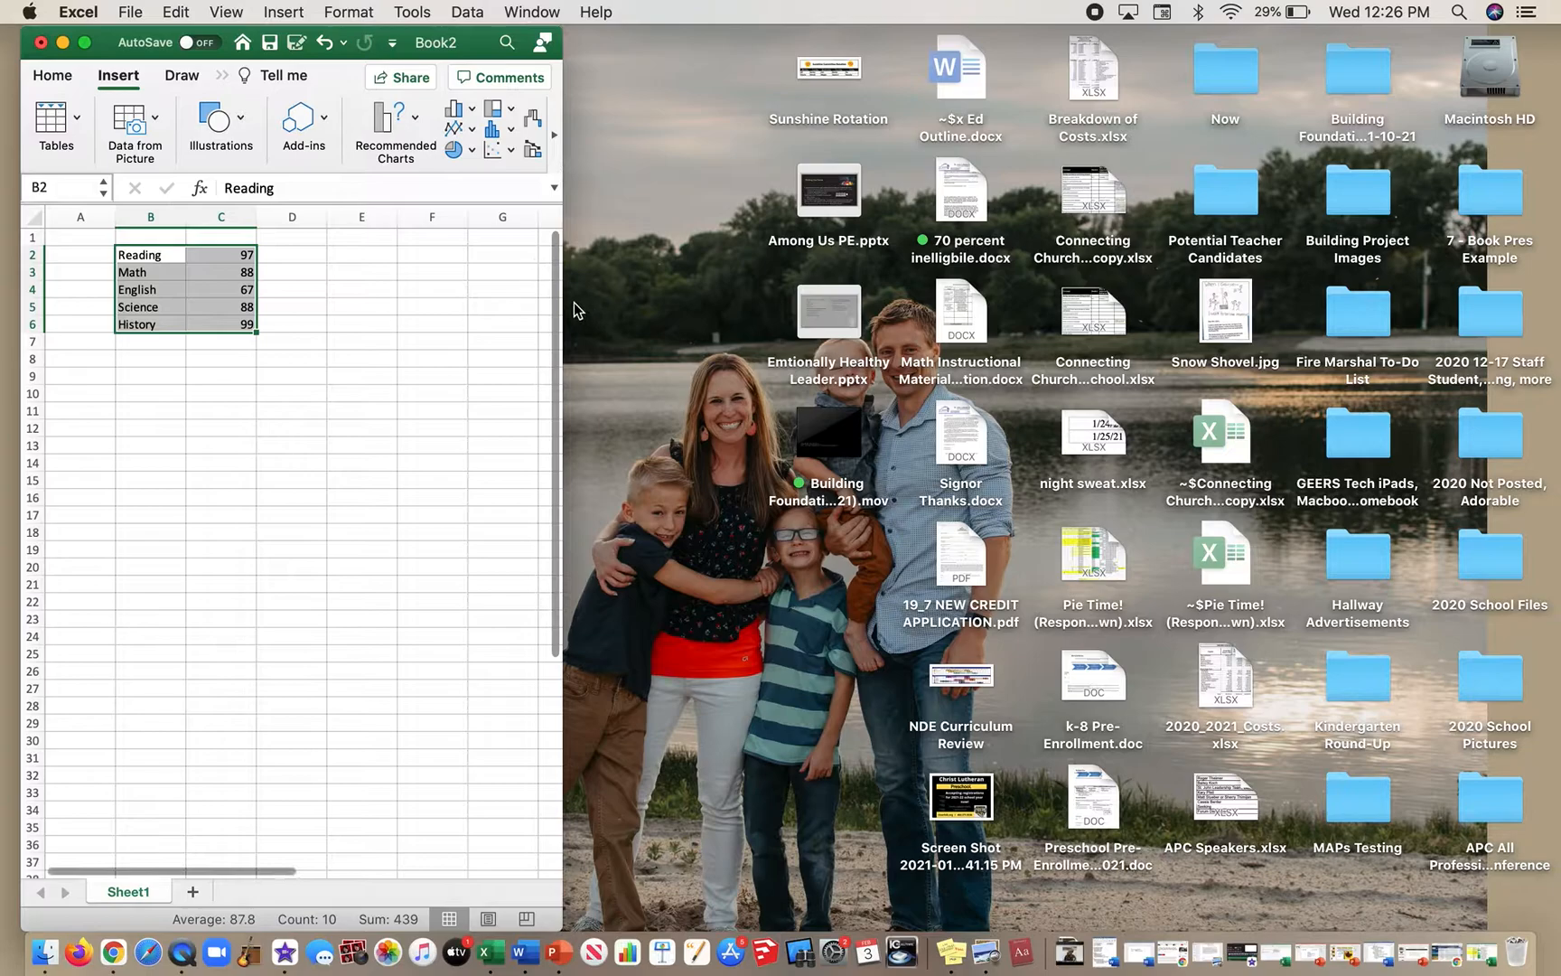
drag(561, 300, 1080, 458)
drag(1236, 461, 1558, 461)
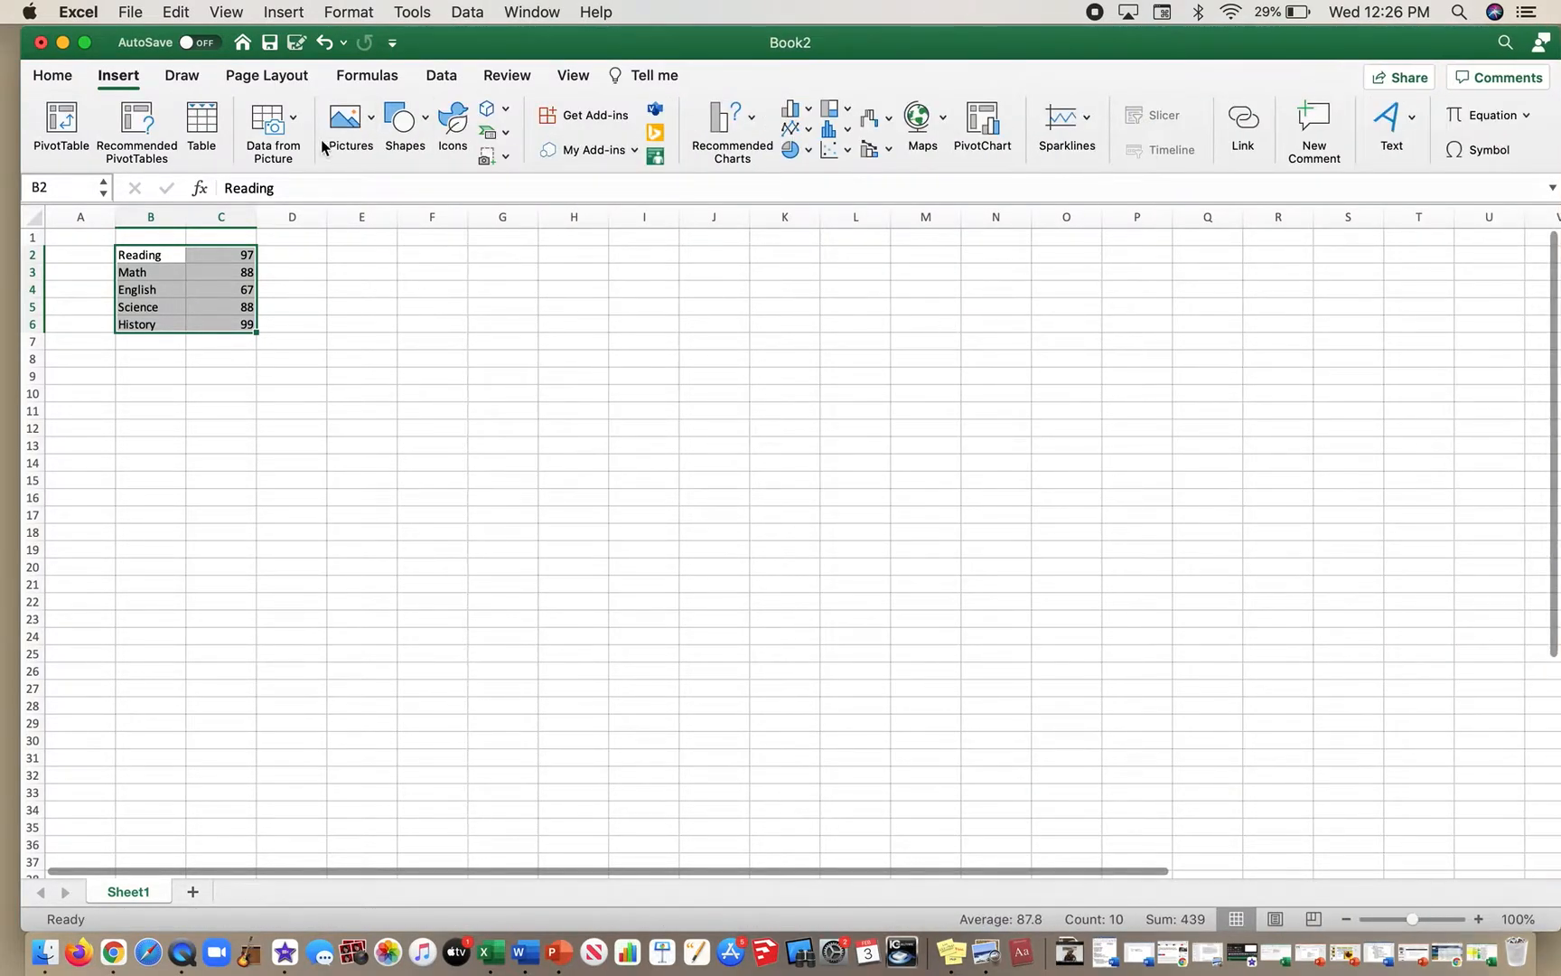
- Insert a column chart from the selected subjects and scores, and delete it again
click(54, 78)
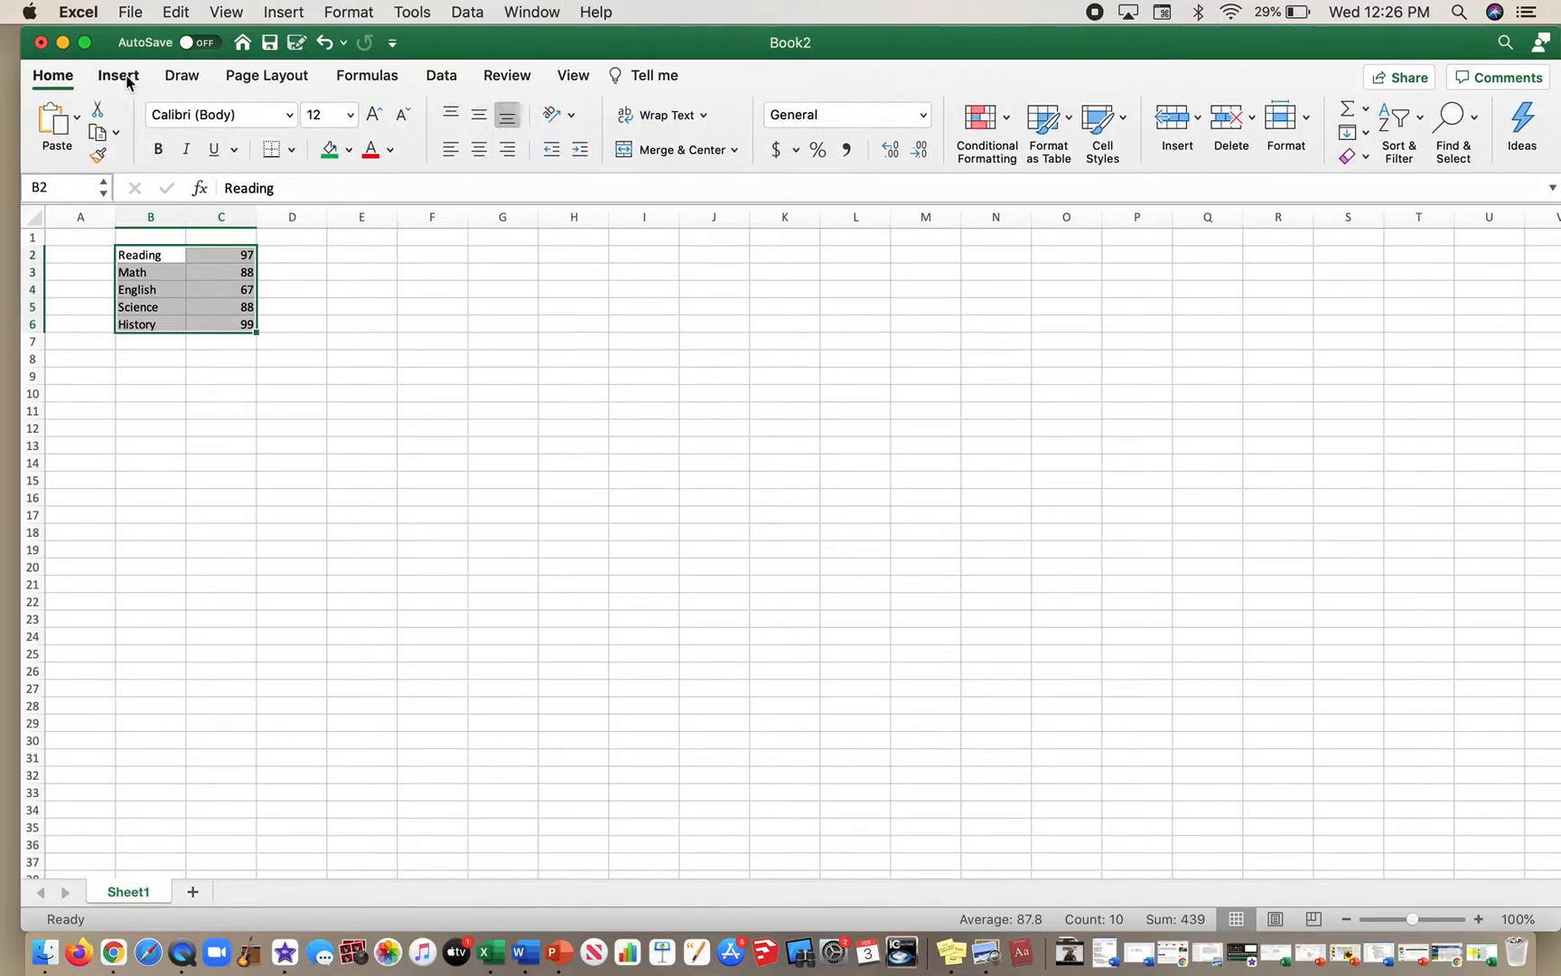
click(126, 79)
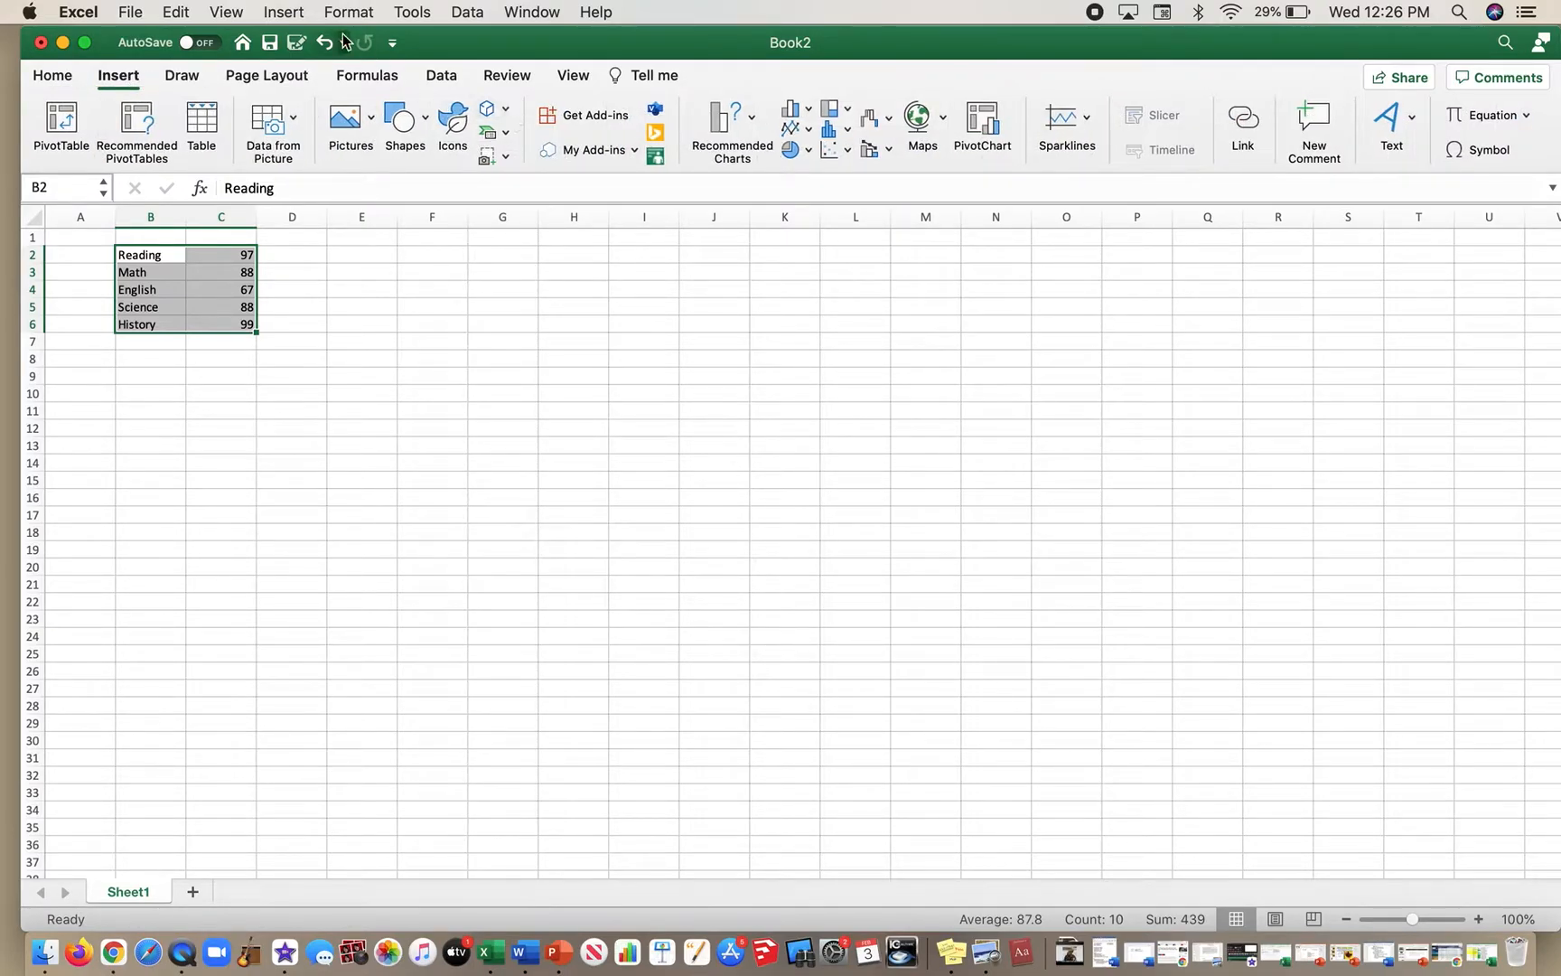
click(298, 10)
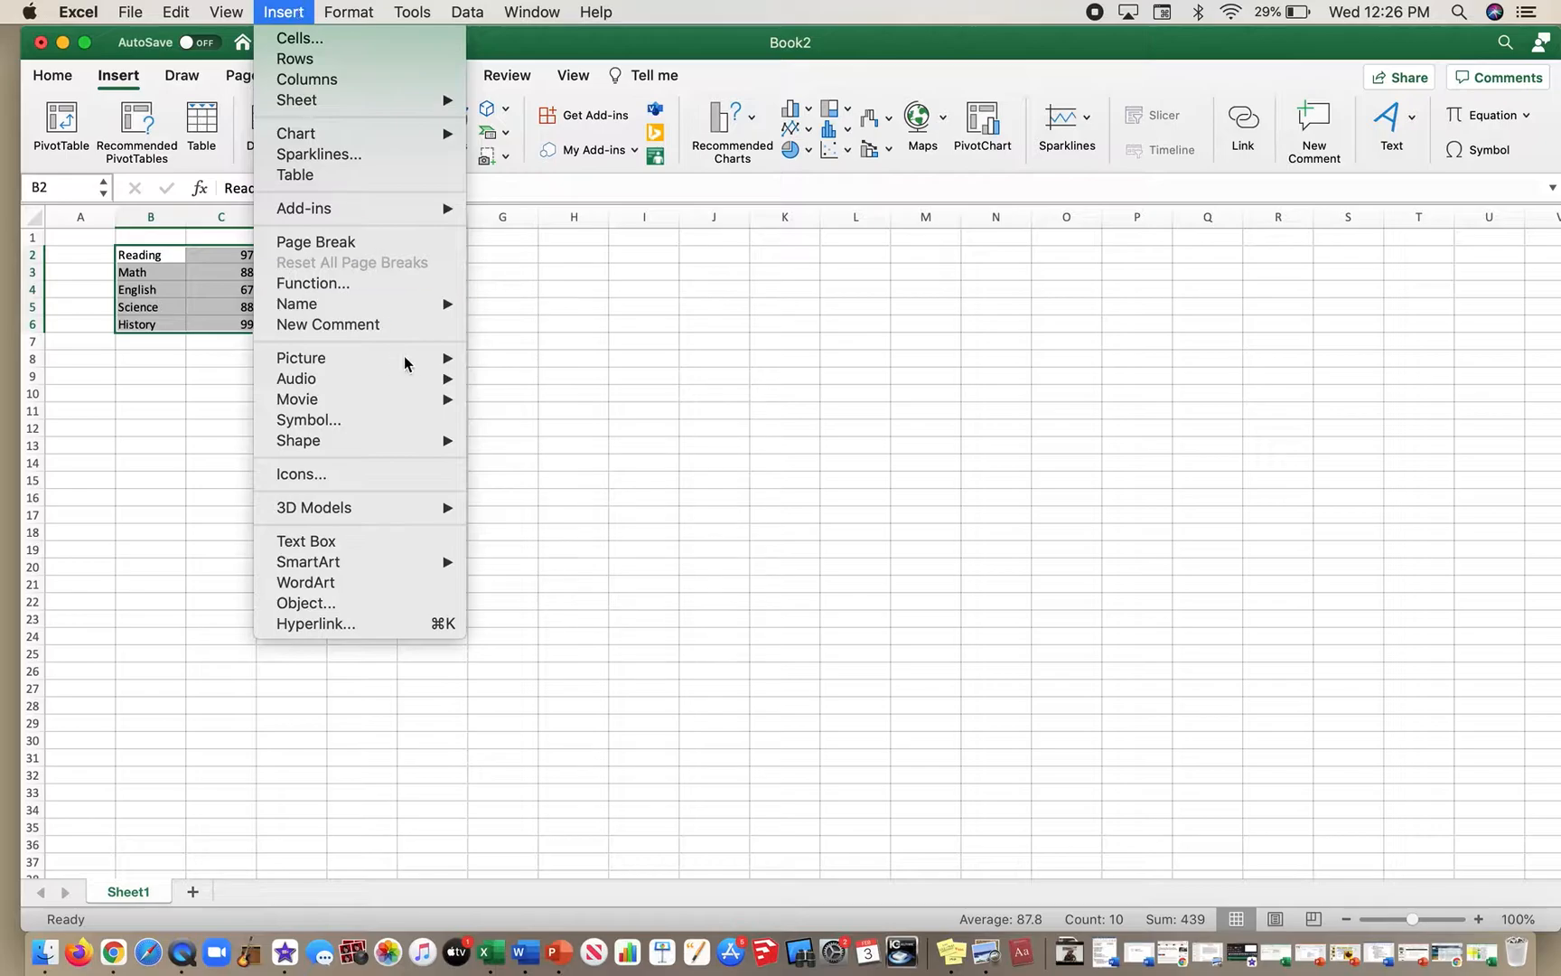
mouse_move(404, 361)
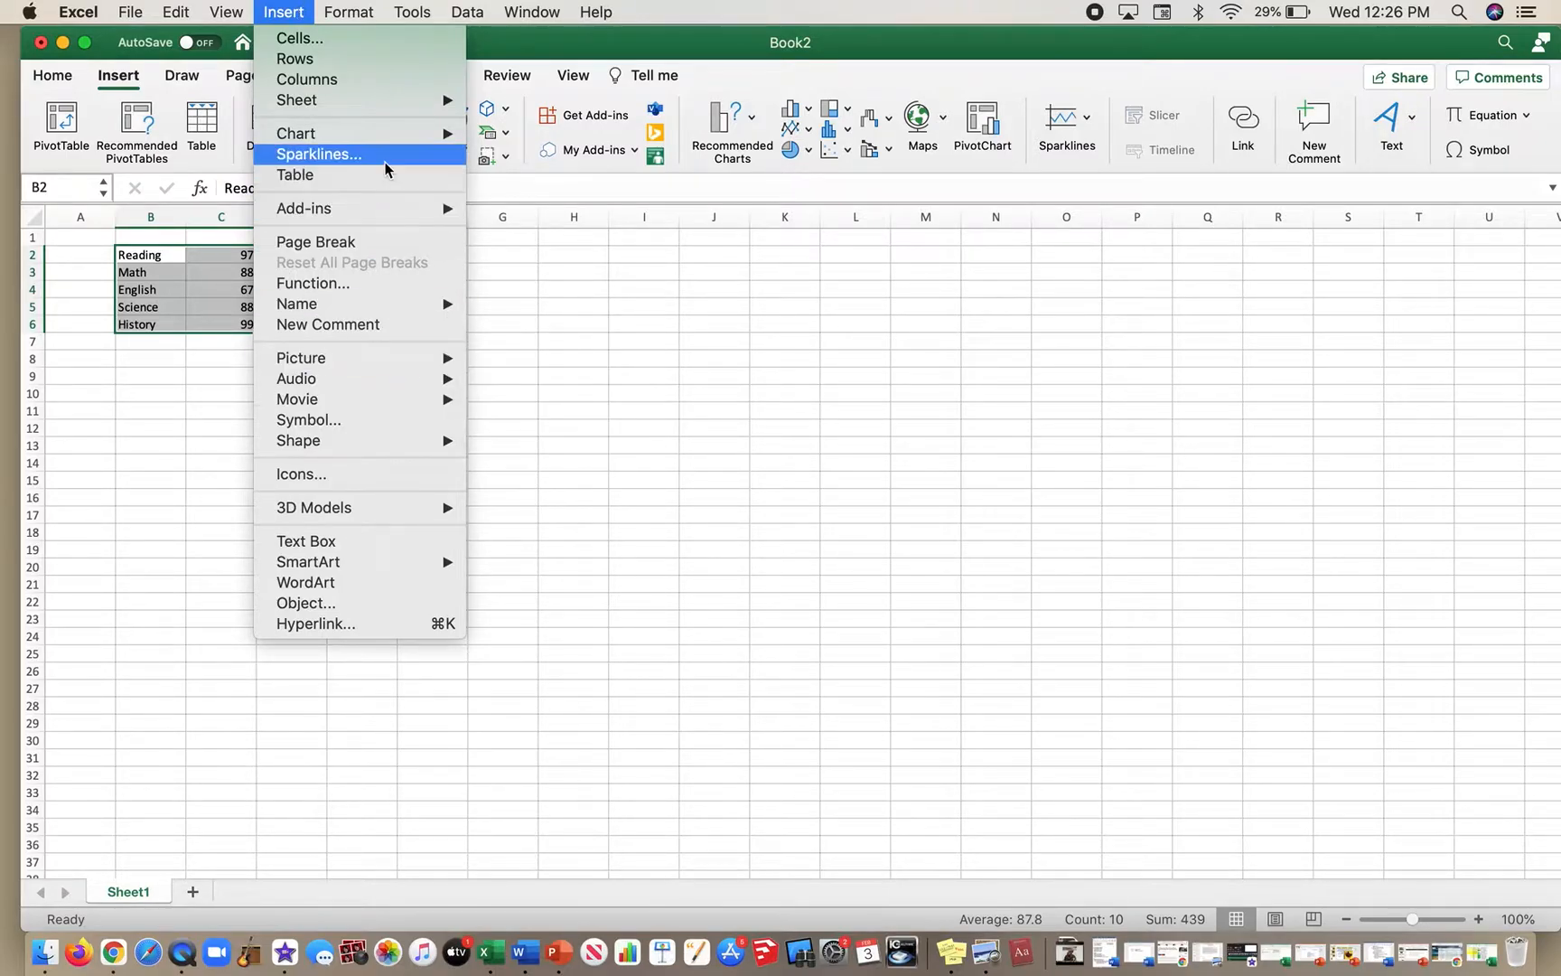
mouse_move(383, 133)
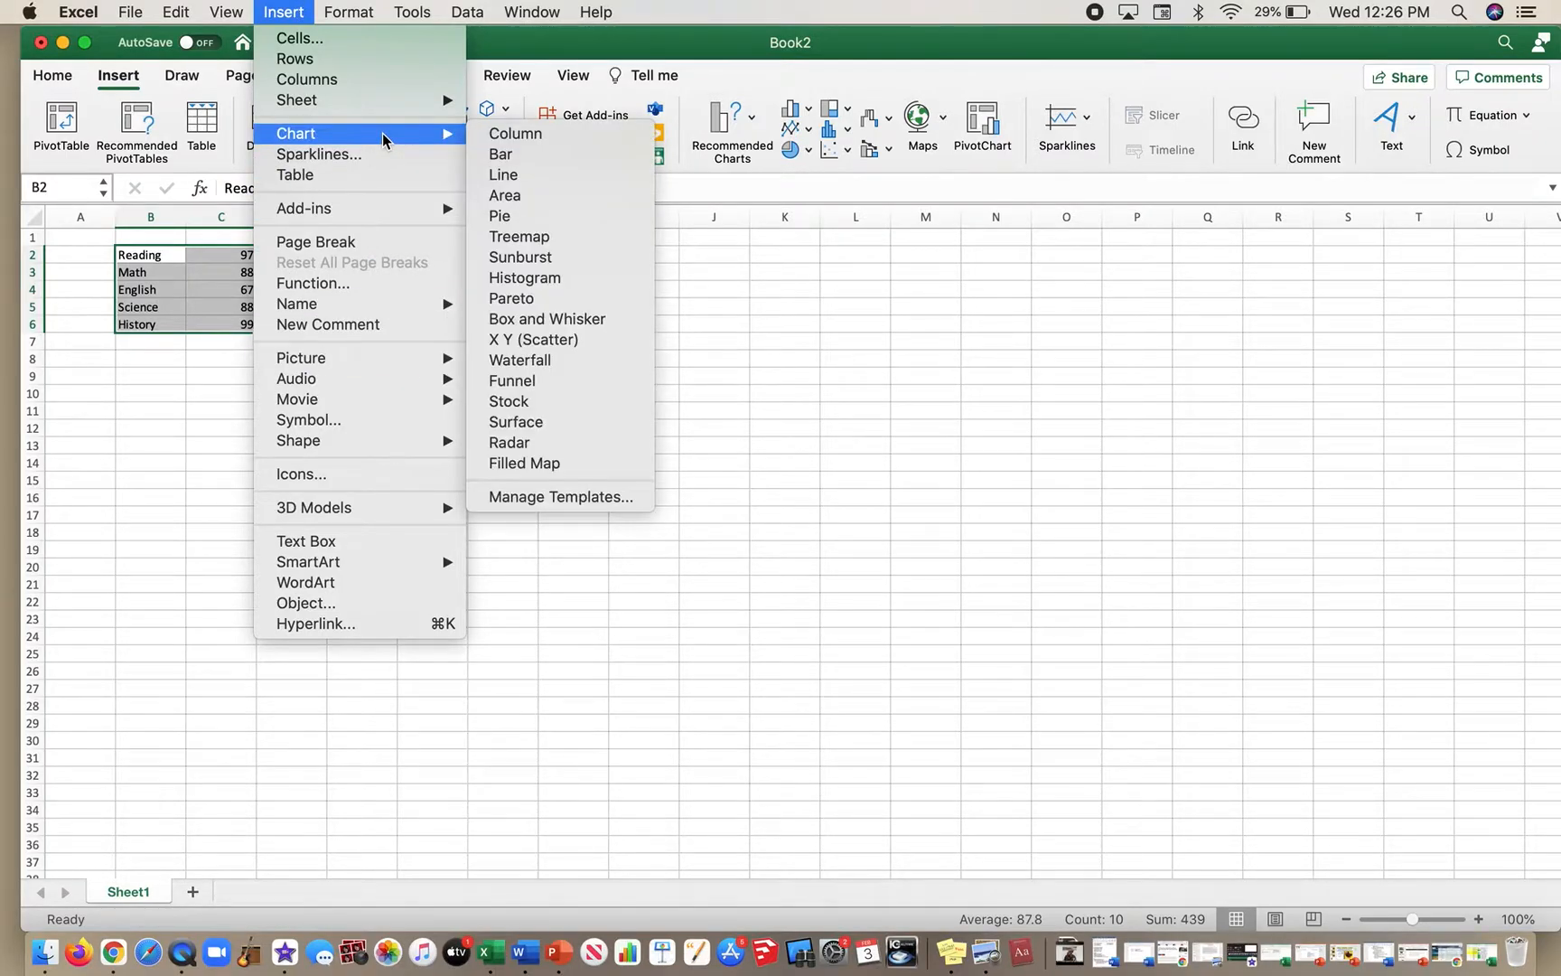
click(528, 142)
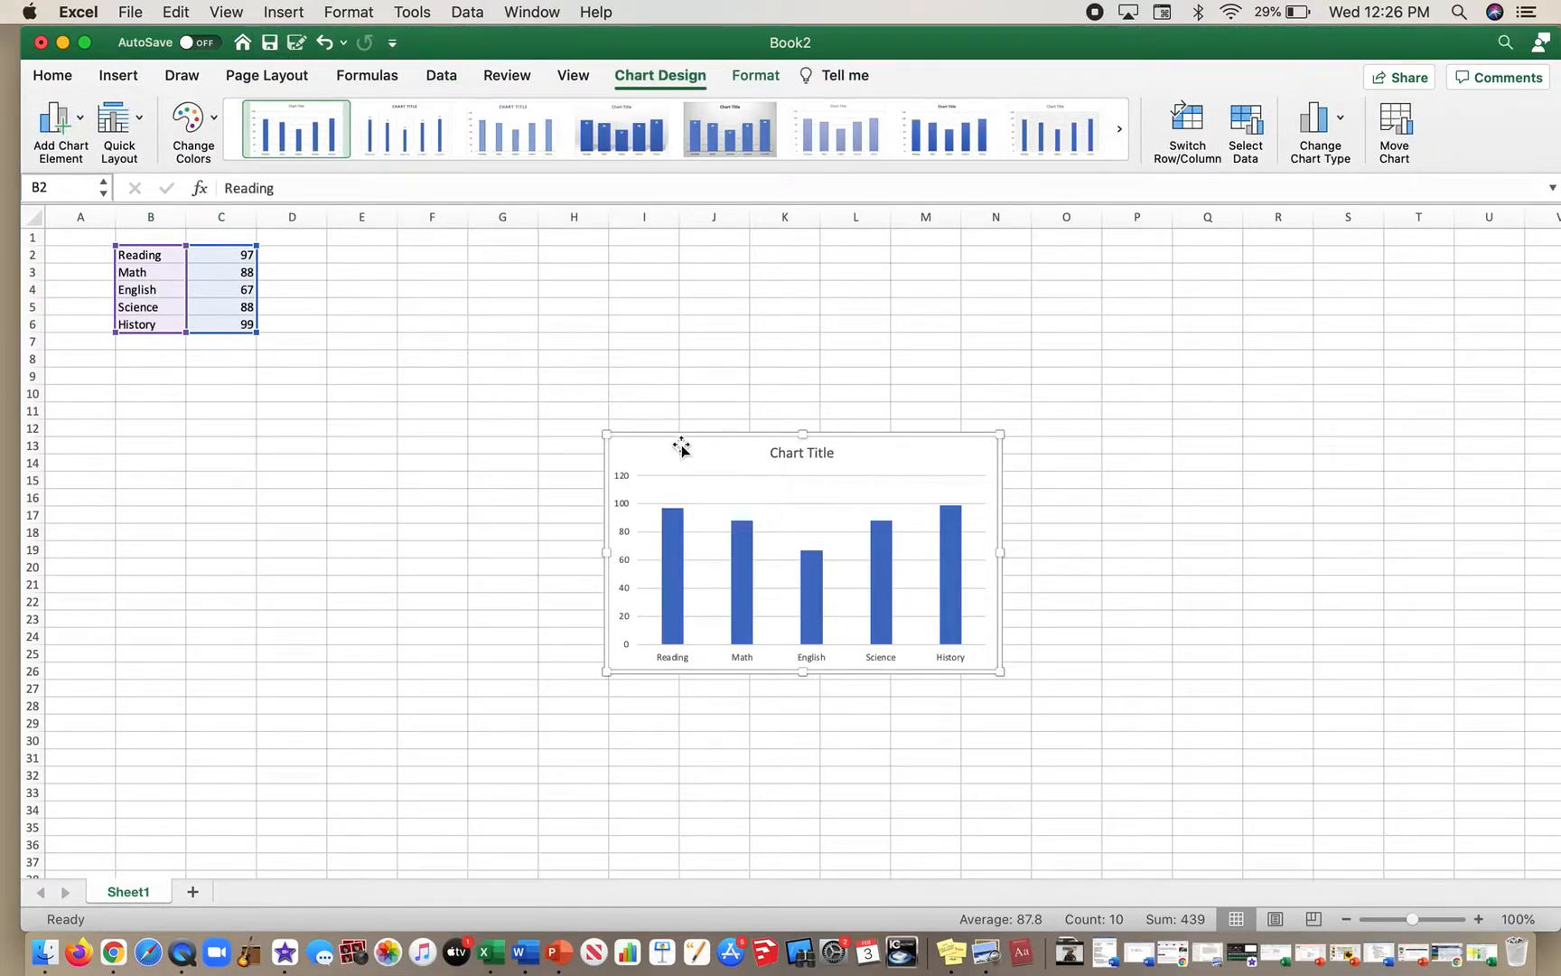
key(Delete)
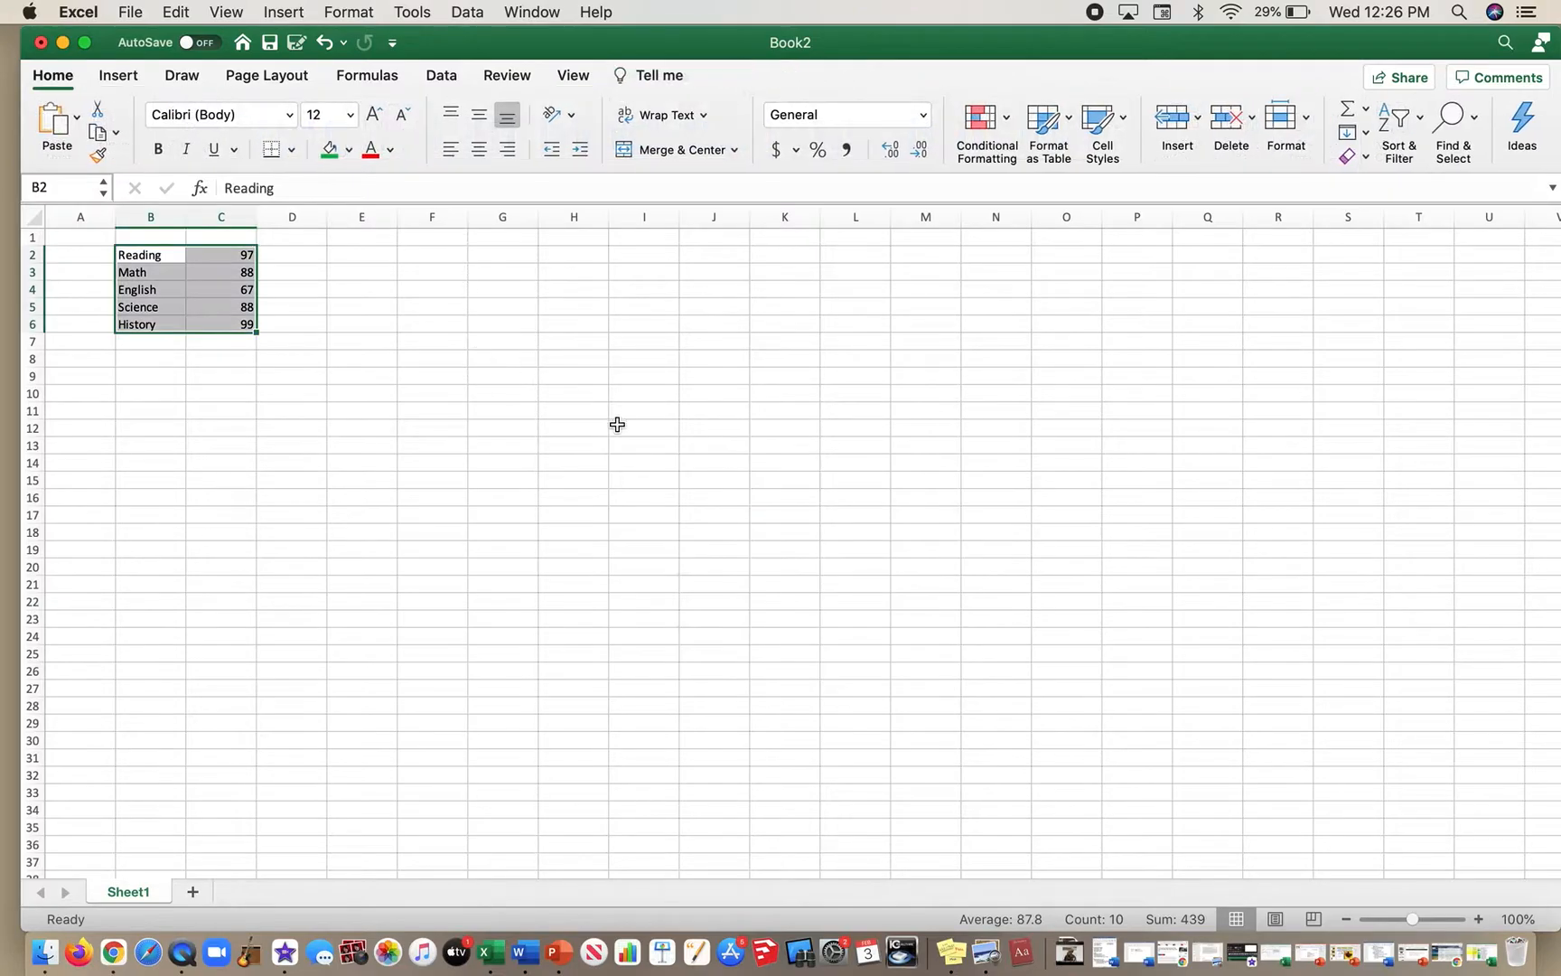
- Insert a 2-D clustered column chart of B2:C6 and move it closer to the data, starting near cell E6
click(122, 76)
click(795, 115)
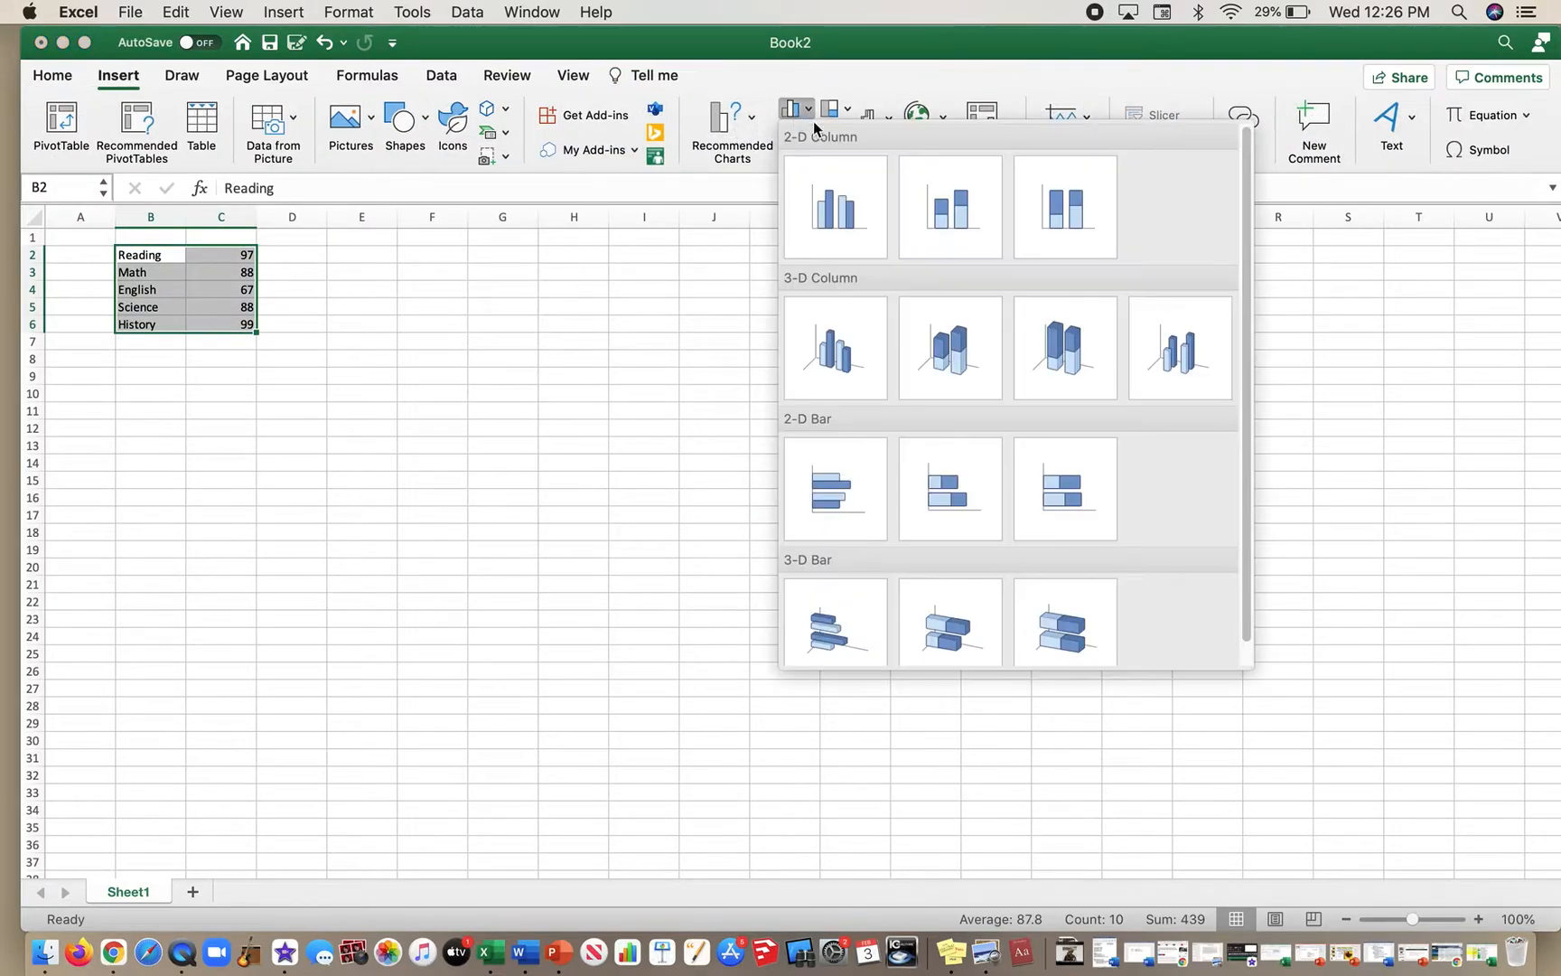
click(852, 219)
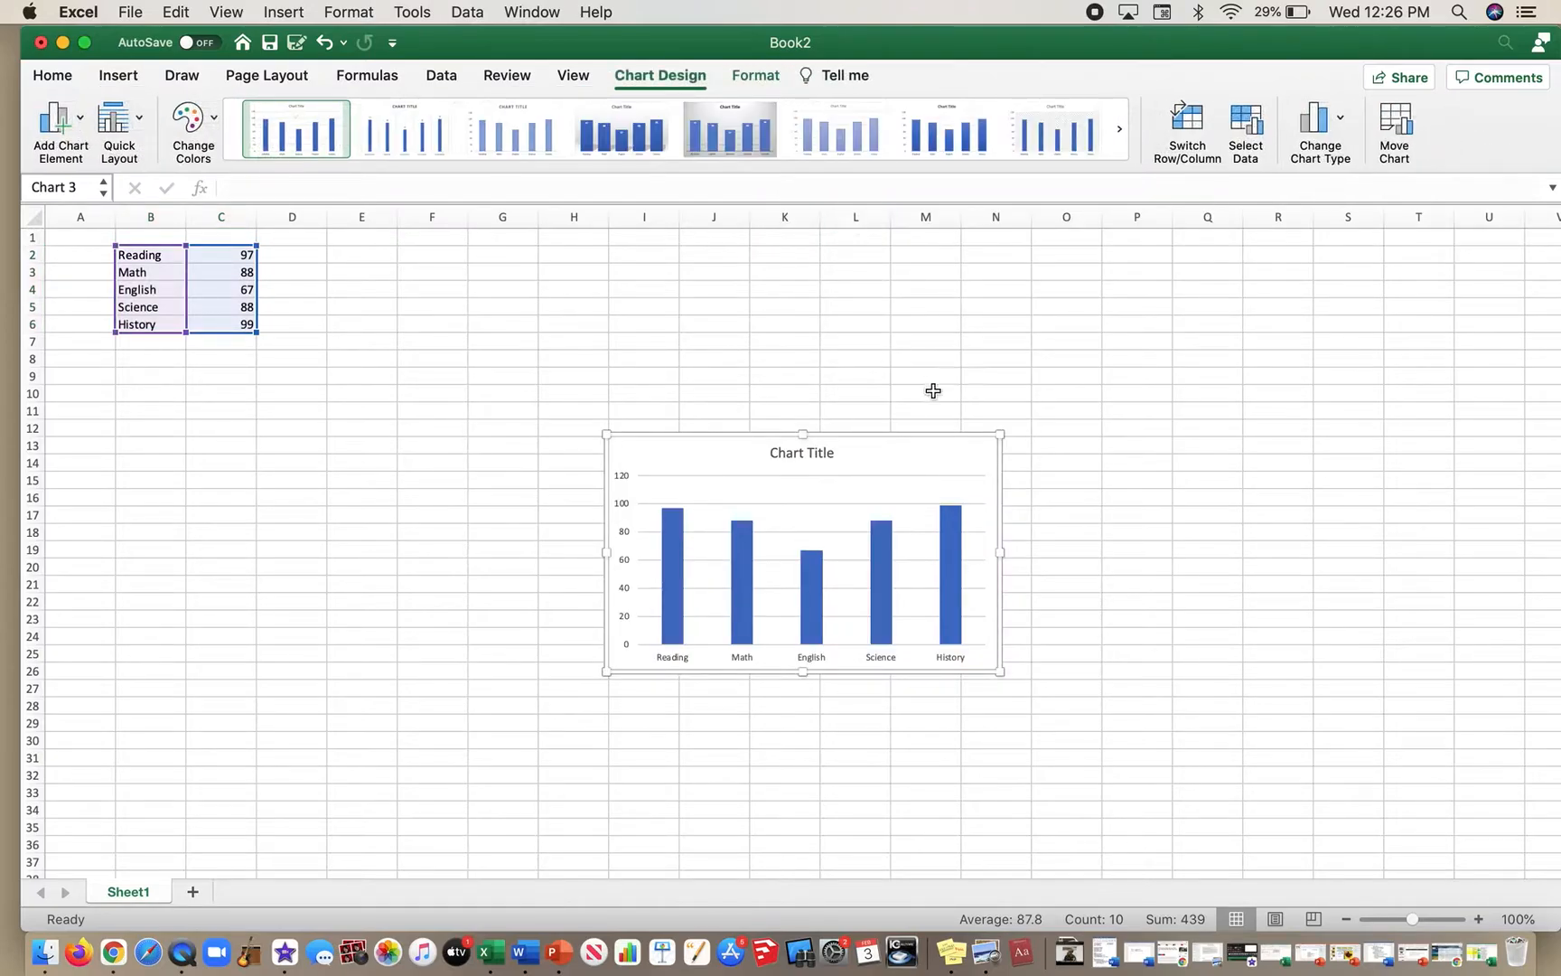
drag(958, 443, 704, 328)
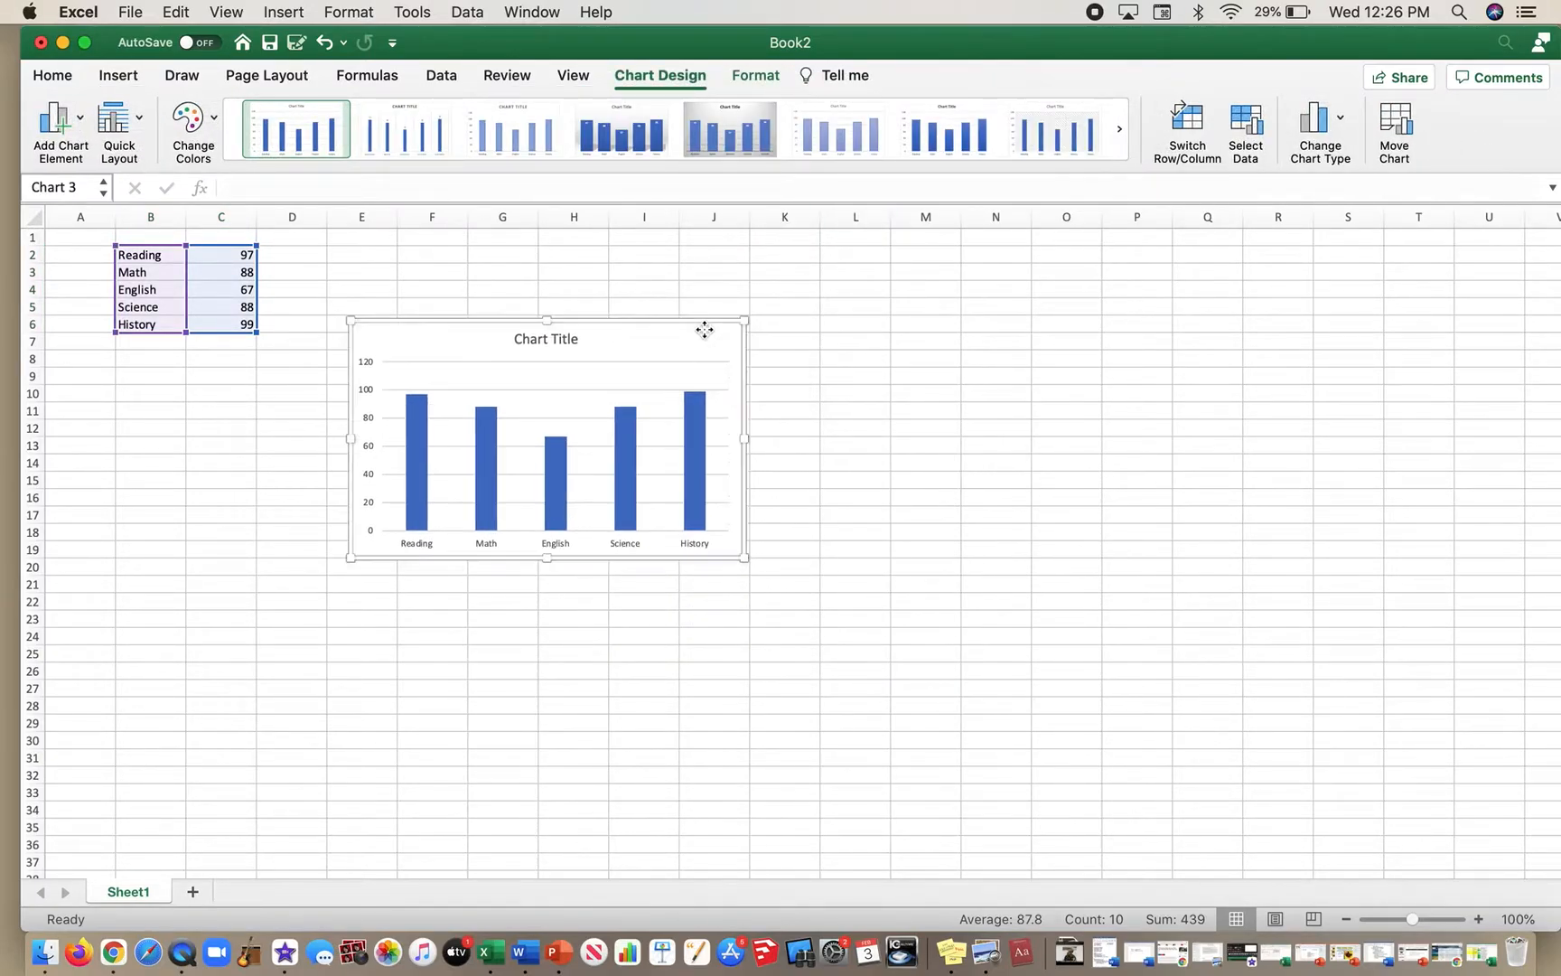
- Enlarge the column chart from its lower corner so that it spans roughly columns E to O and rows 6 to 31
drag(743, 559, 1091, 766)
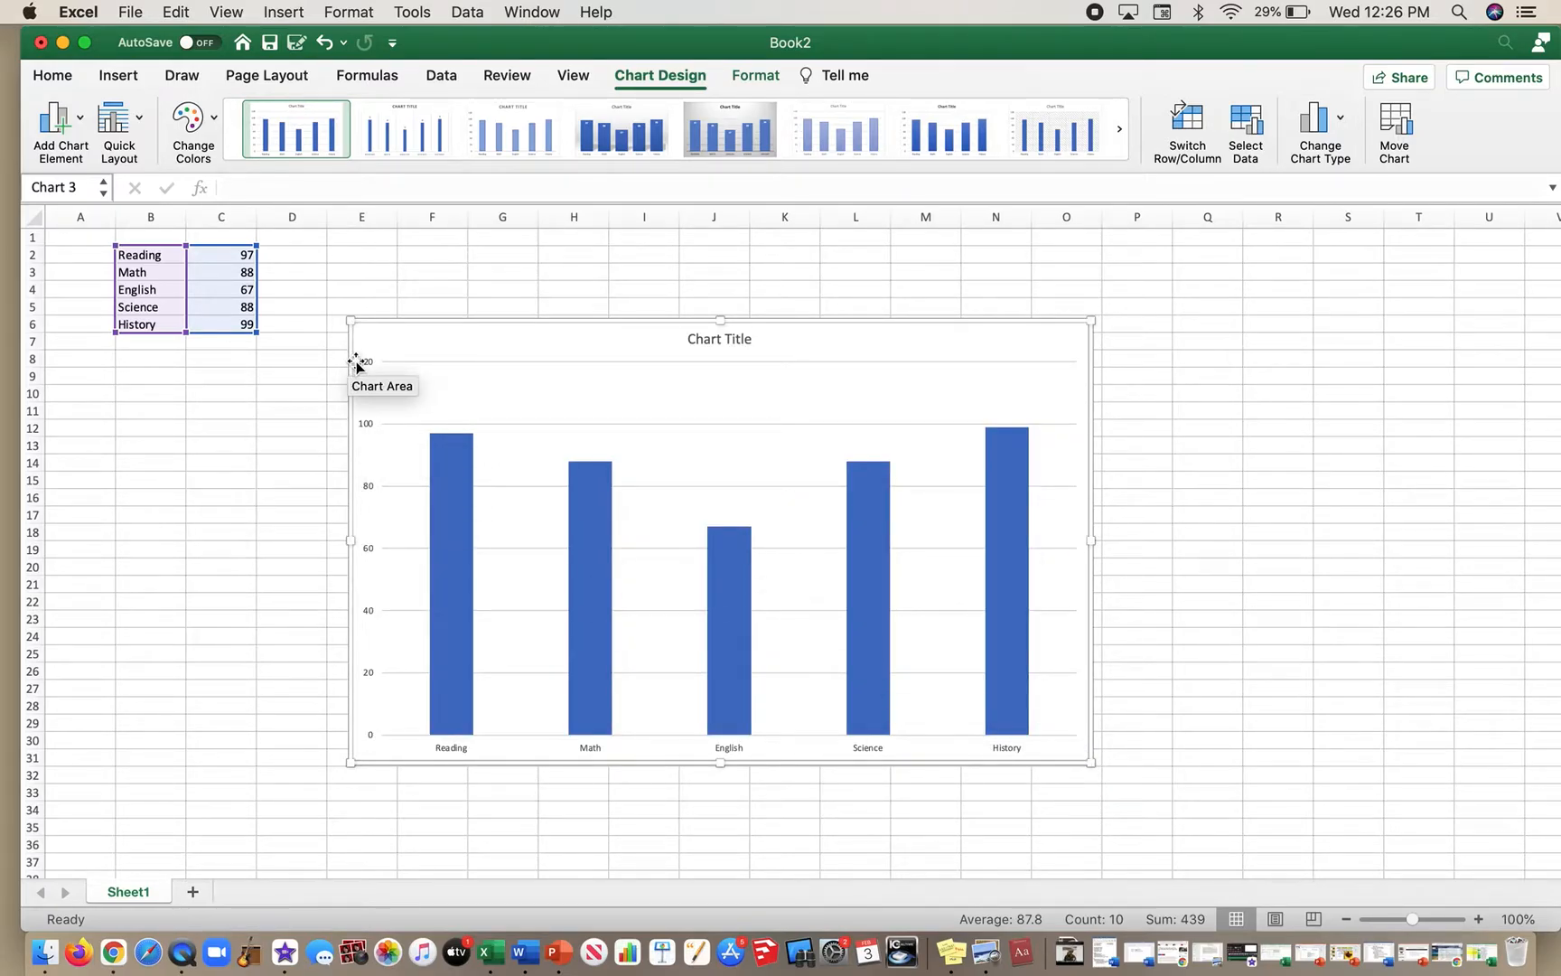
mouse_move(748, 548)
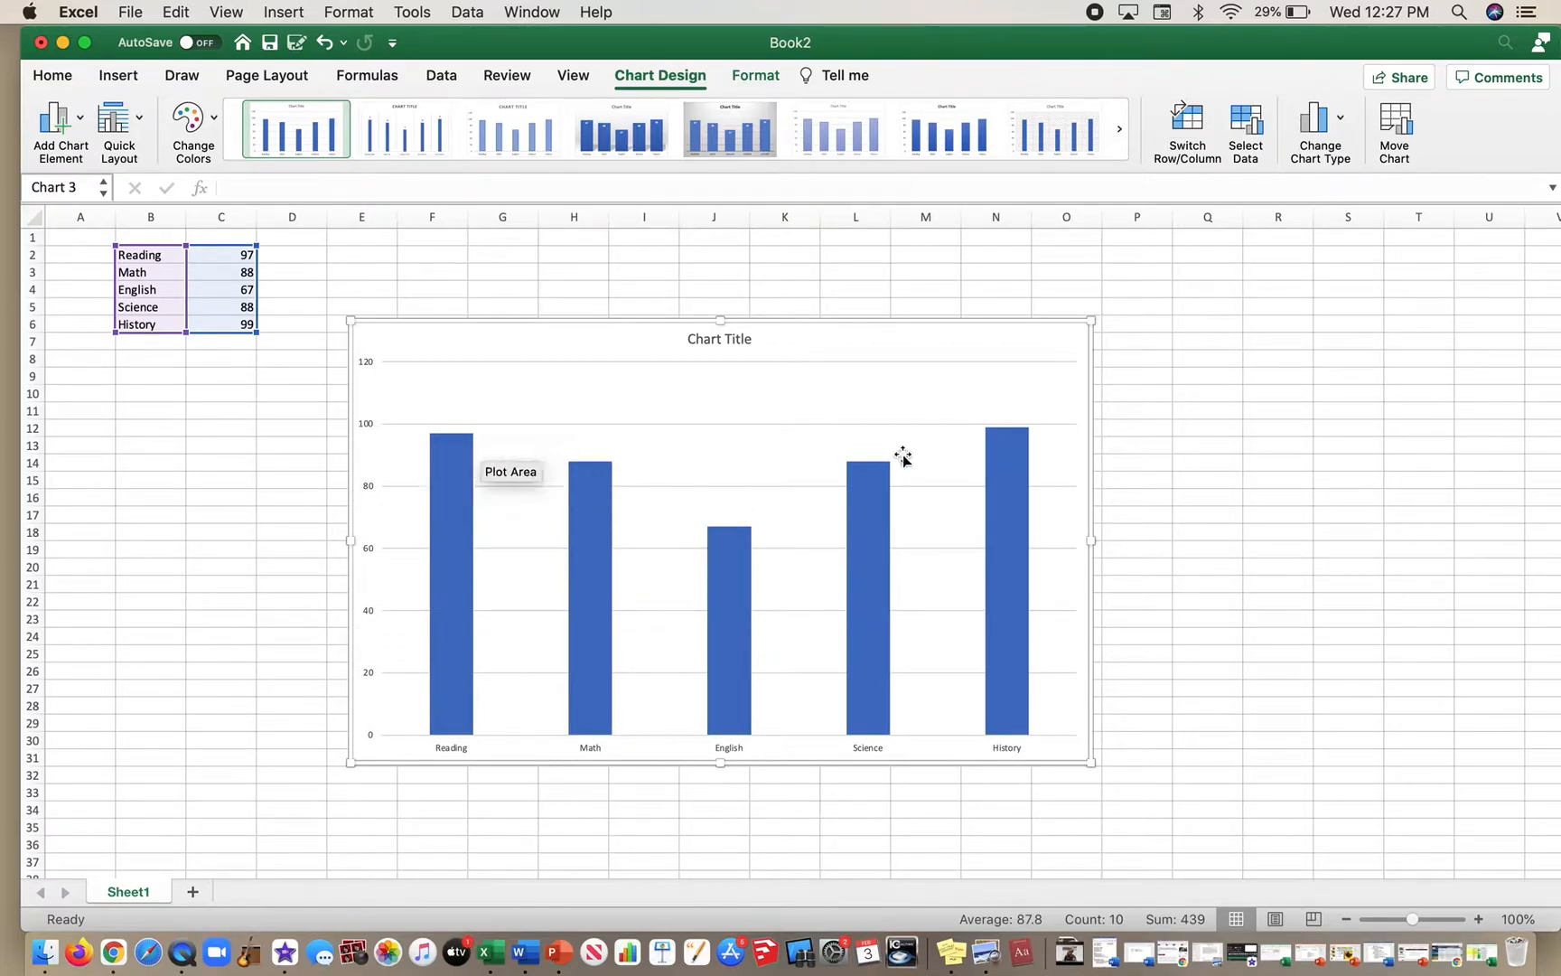
- Display the axis formatting options for the chart's vertical axis and set its maximum bound to 100
click(368, 369)
double_click(368, 370)
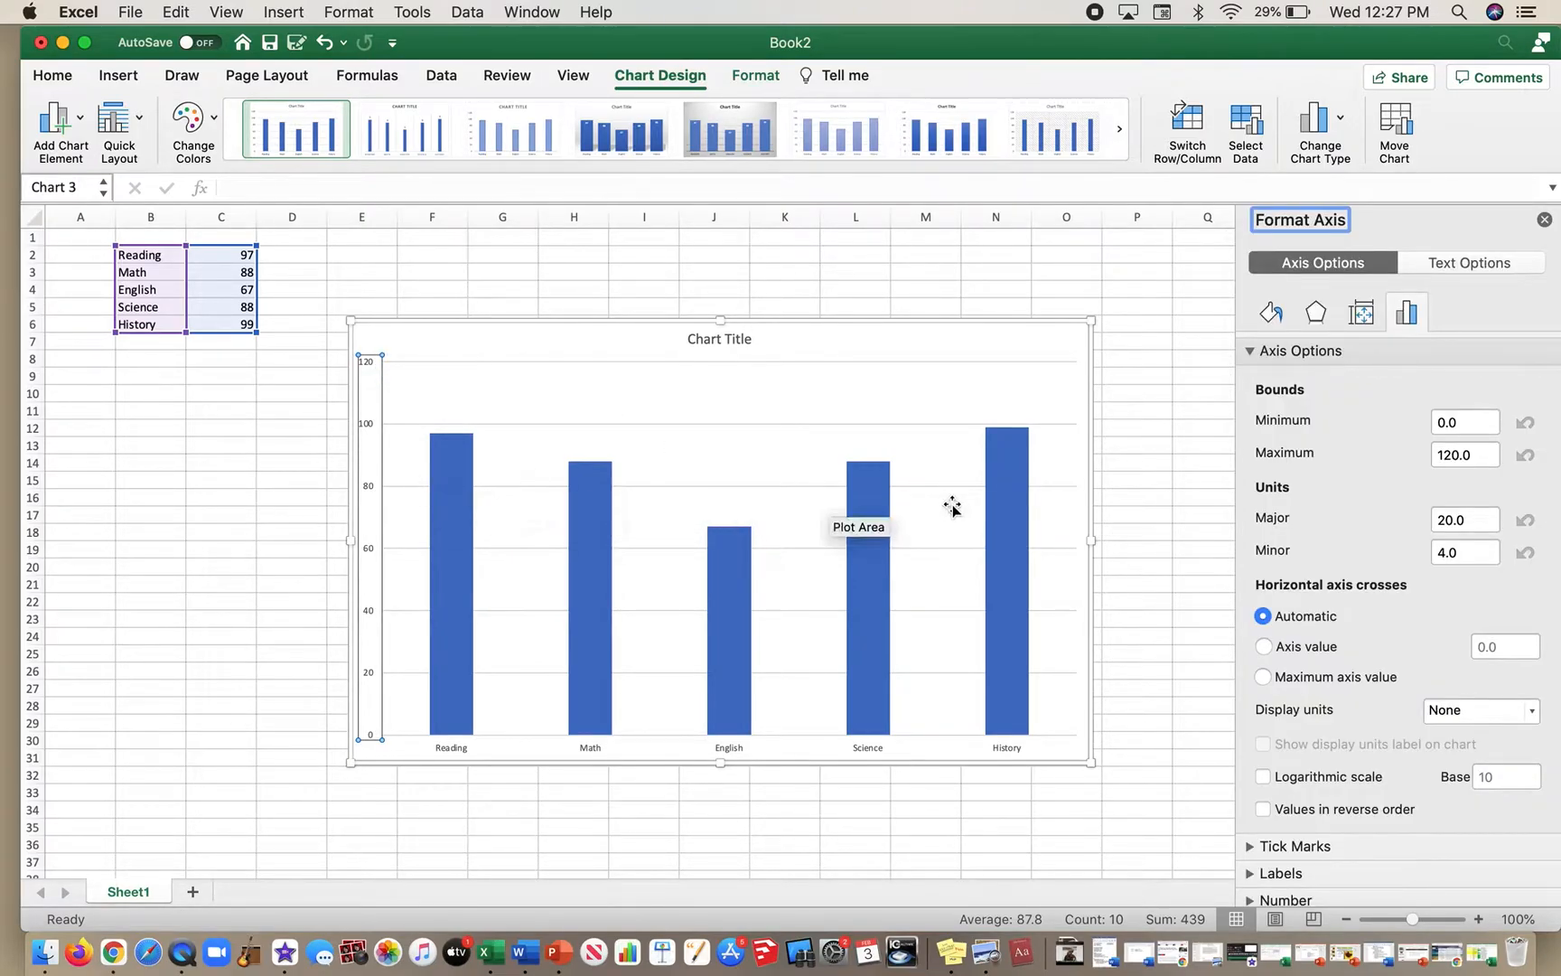
click(309, 443)
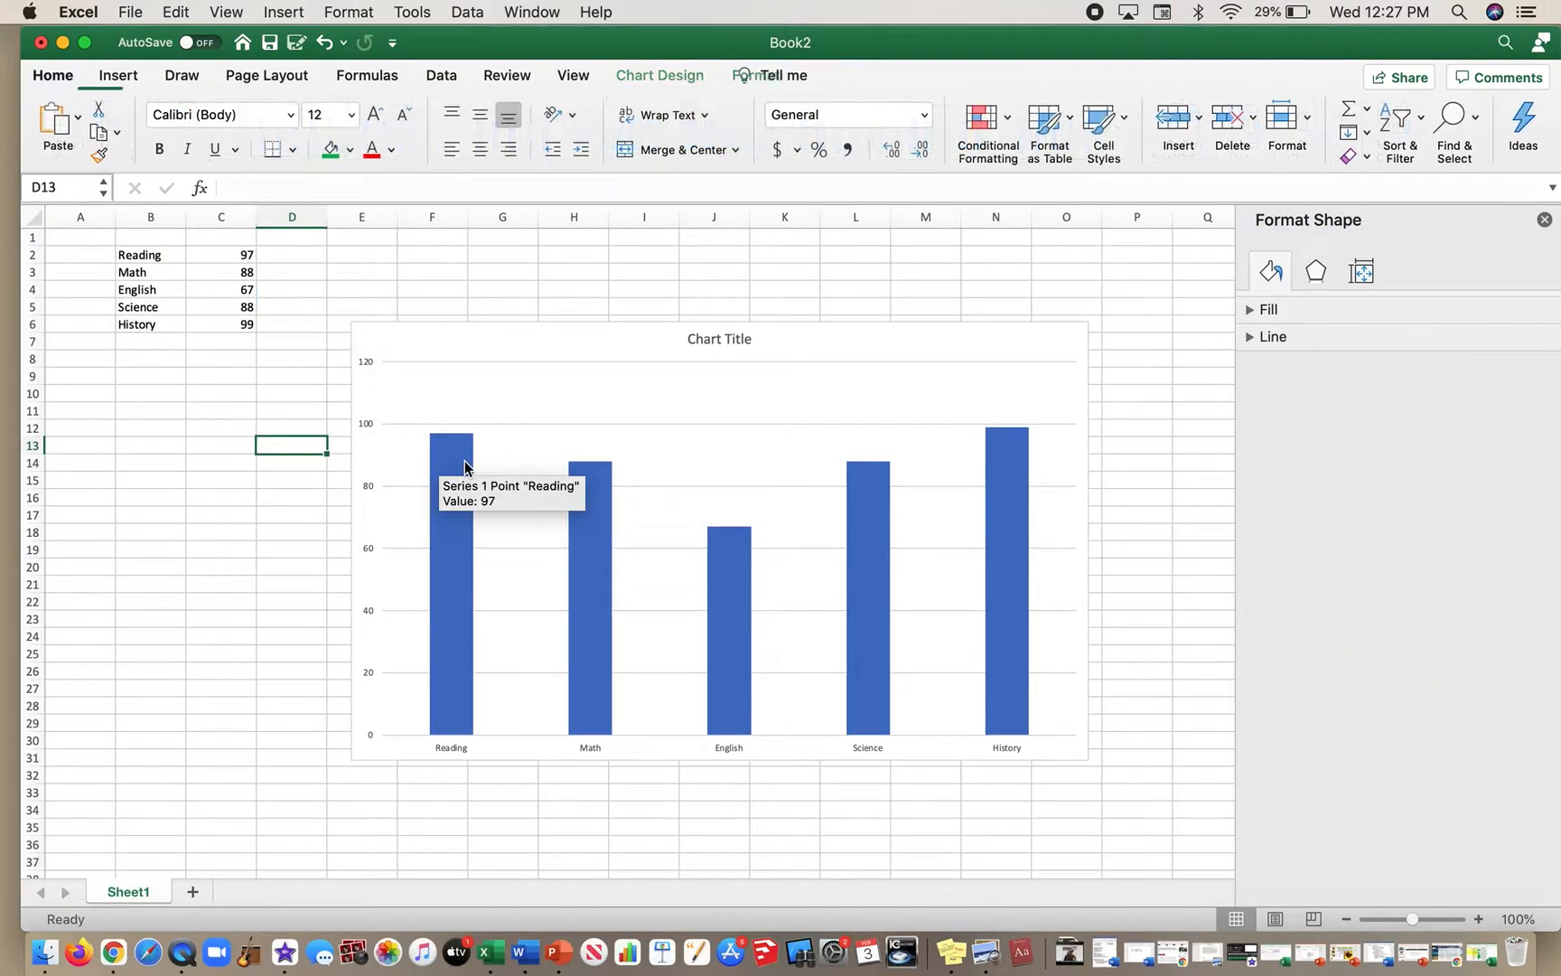
click(366, 426)
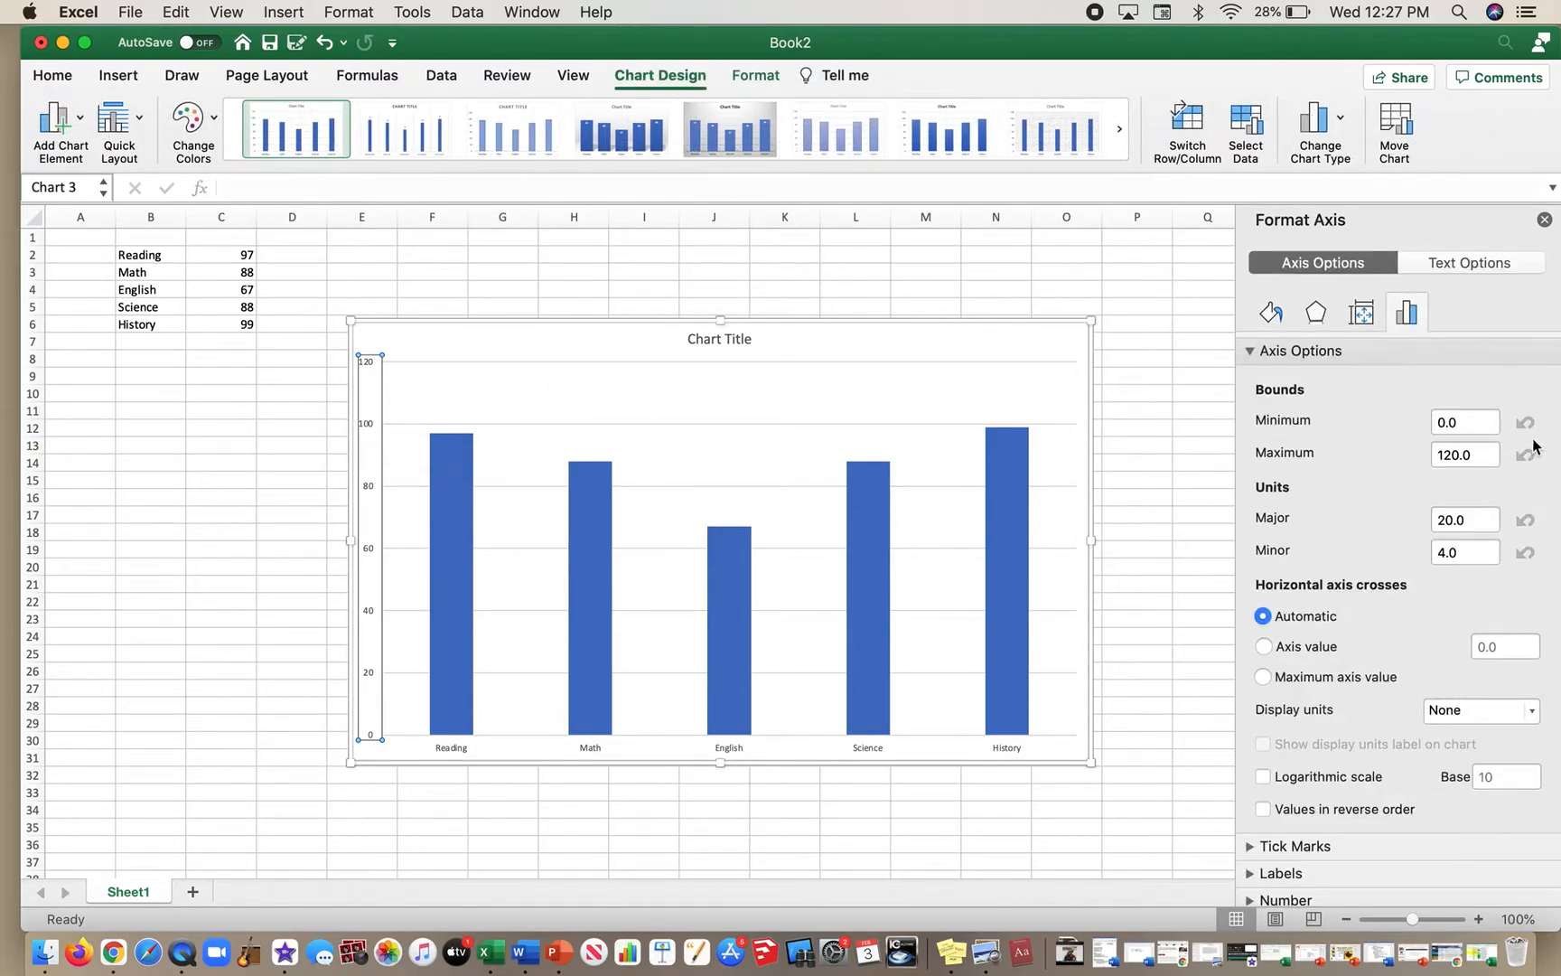
click(1454, 457)
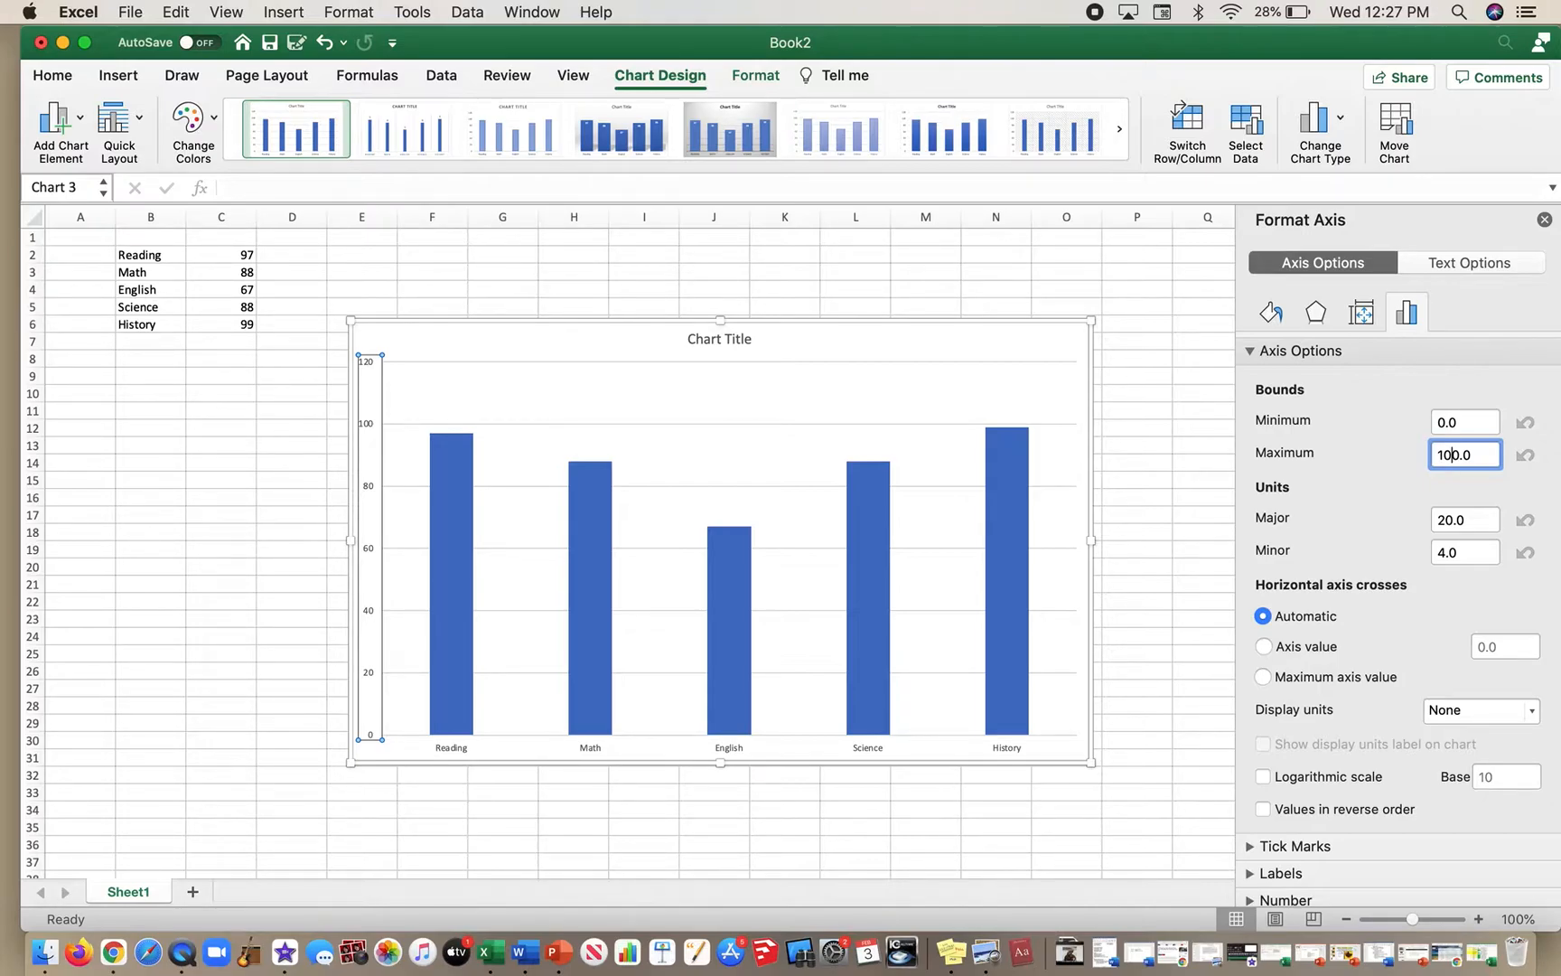
key(Return)
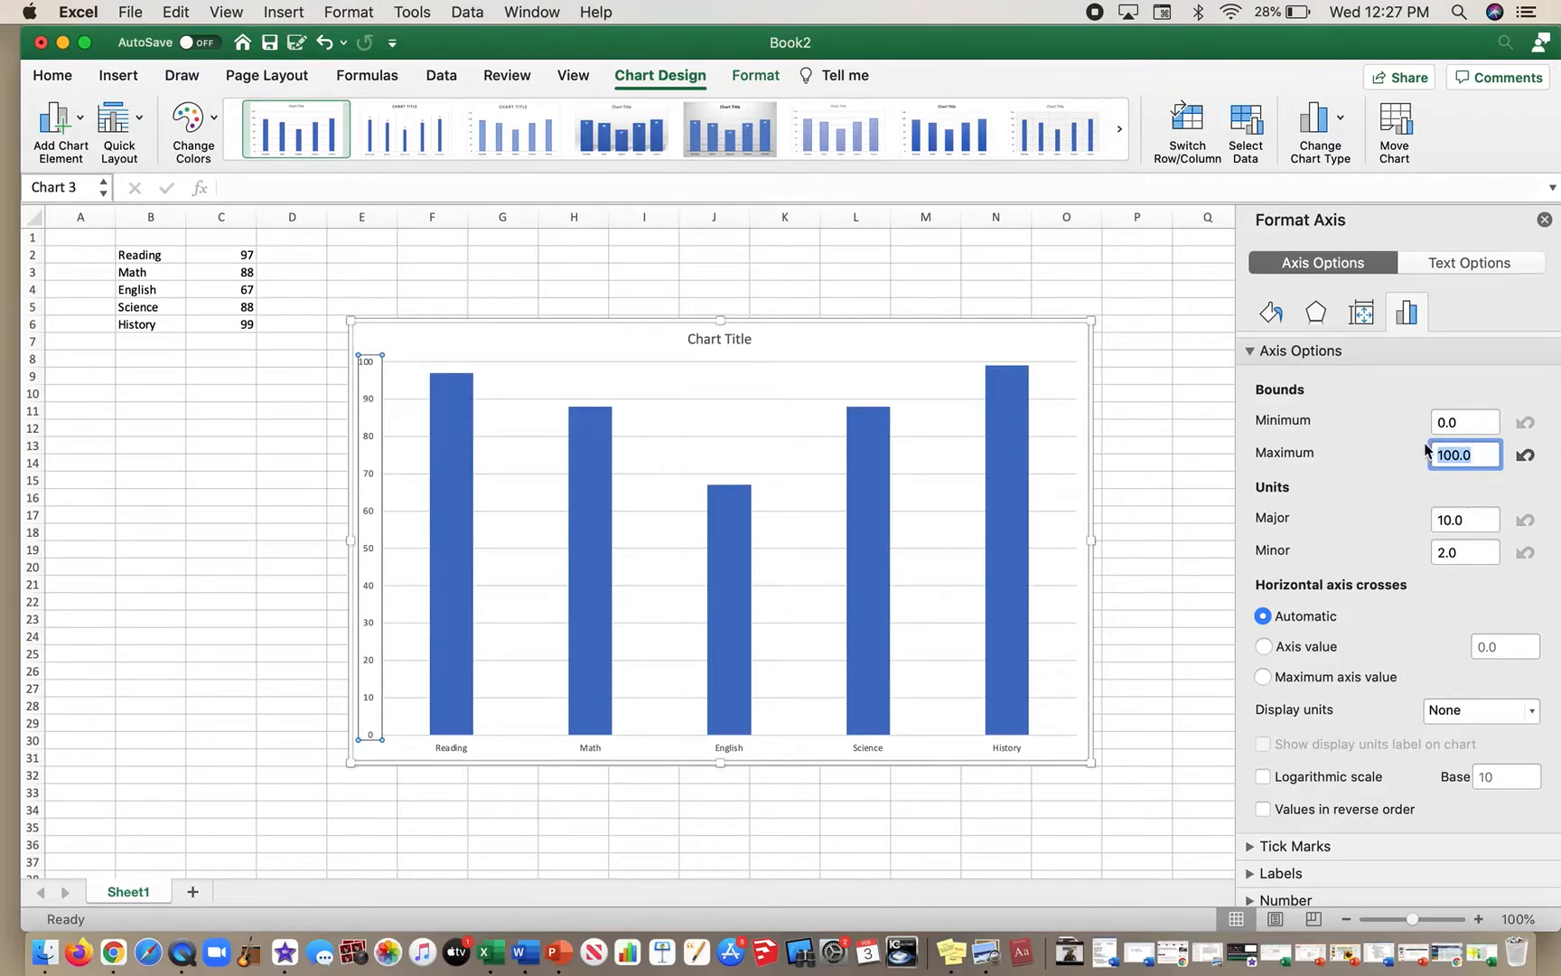
- Try a minimum bound of 80 for the vertical axis and check how the columns look
click(1444, 423)
text(6)
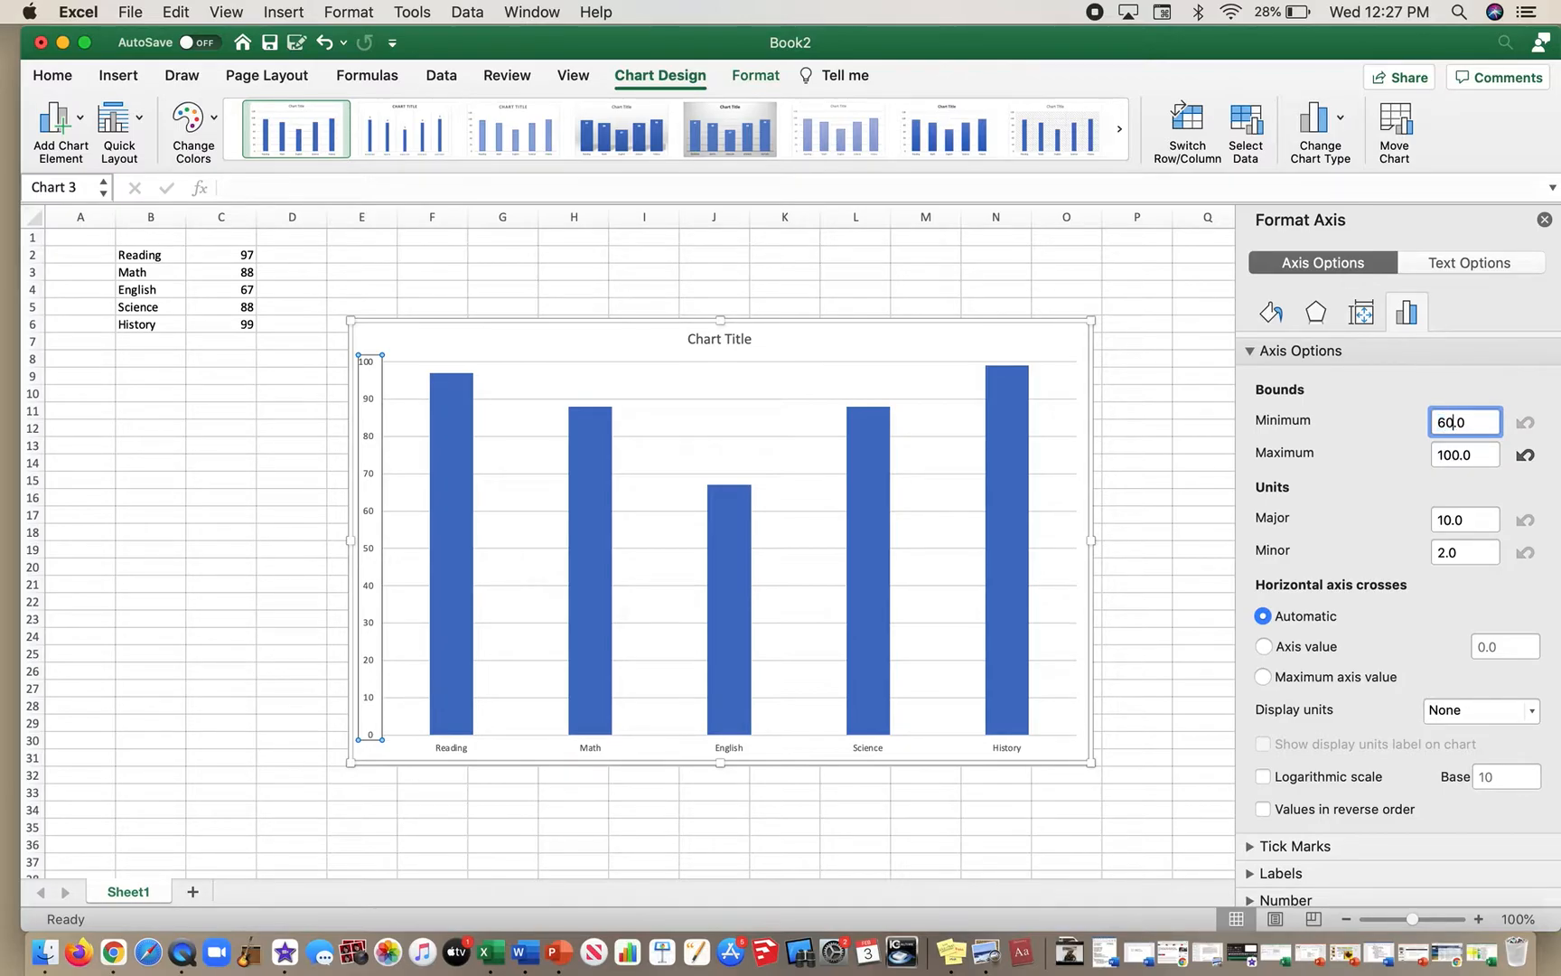
key(Return)
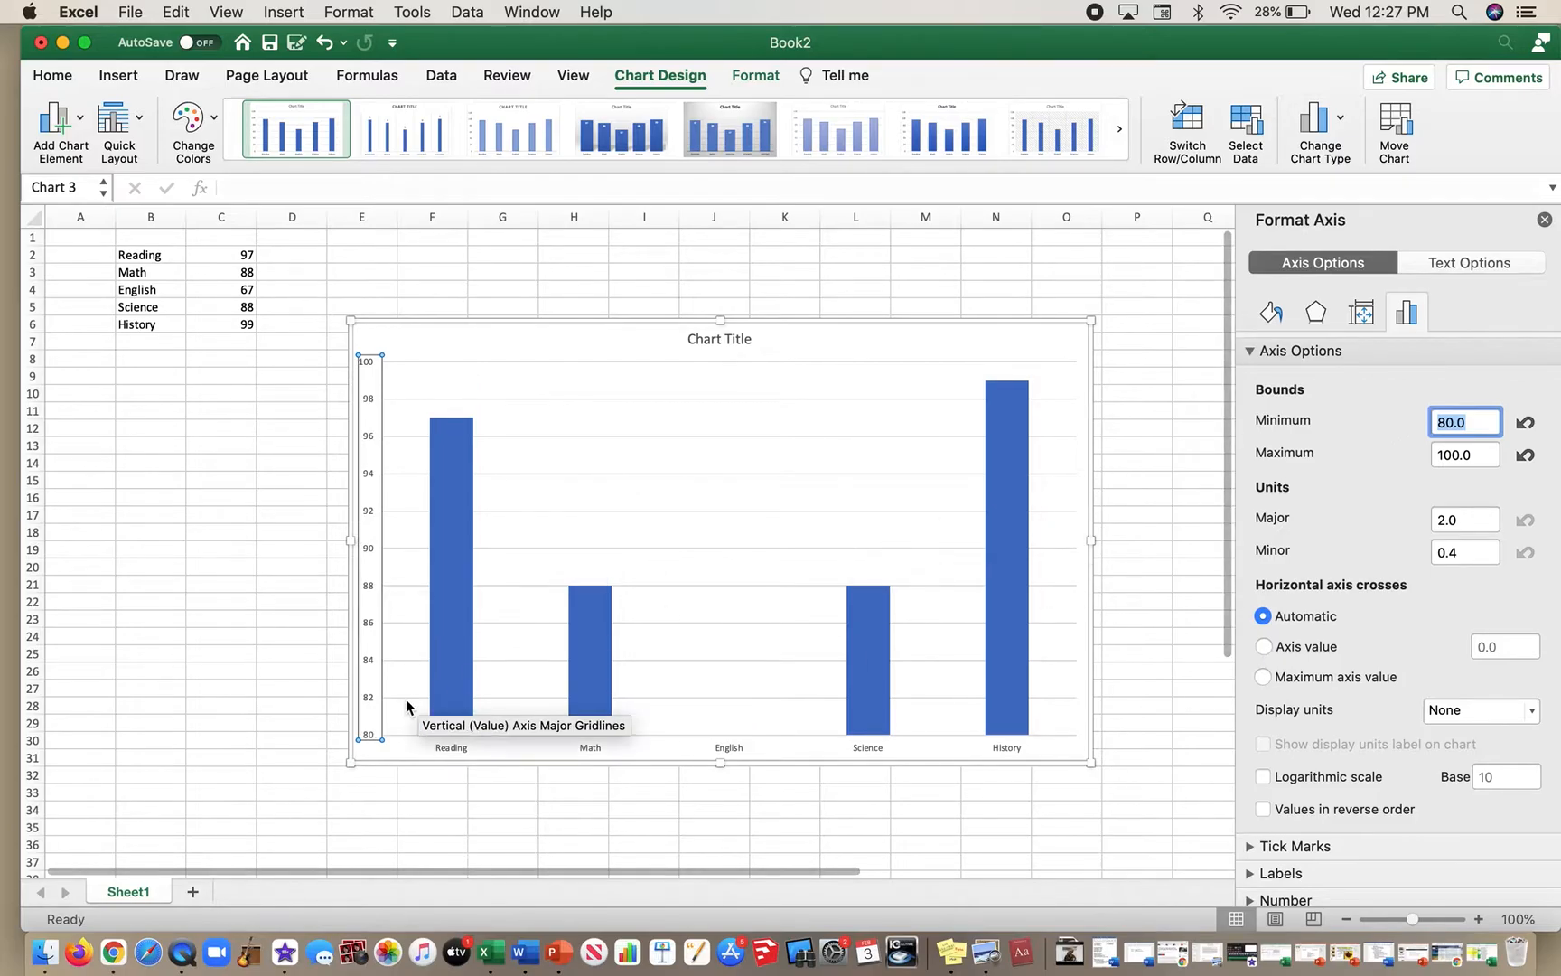
click(193, 705)
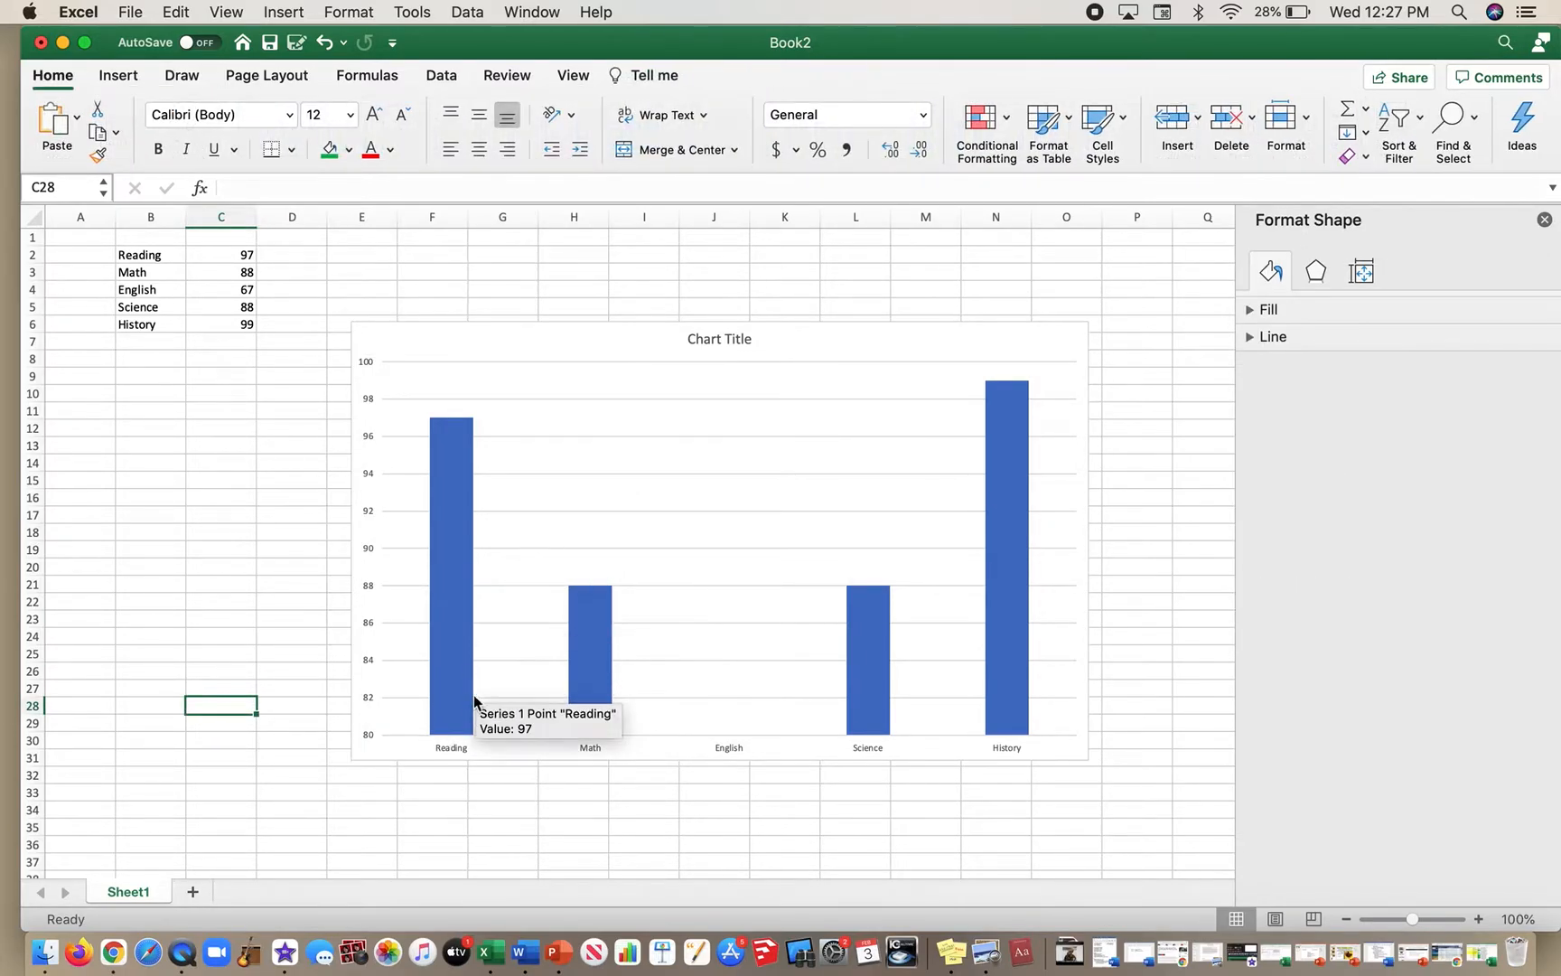
click(368, 740)
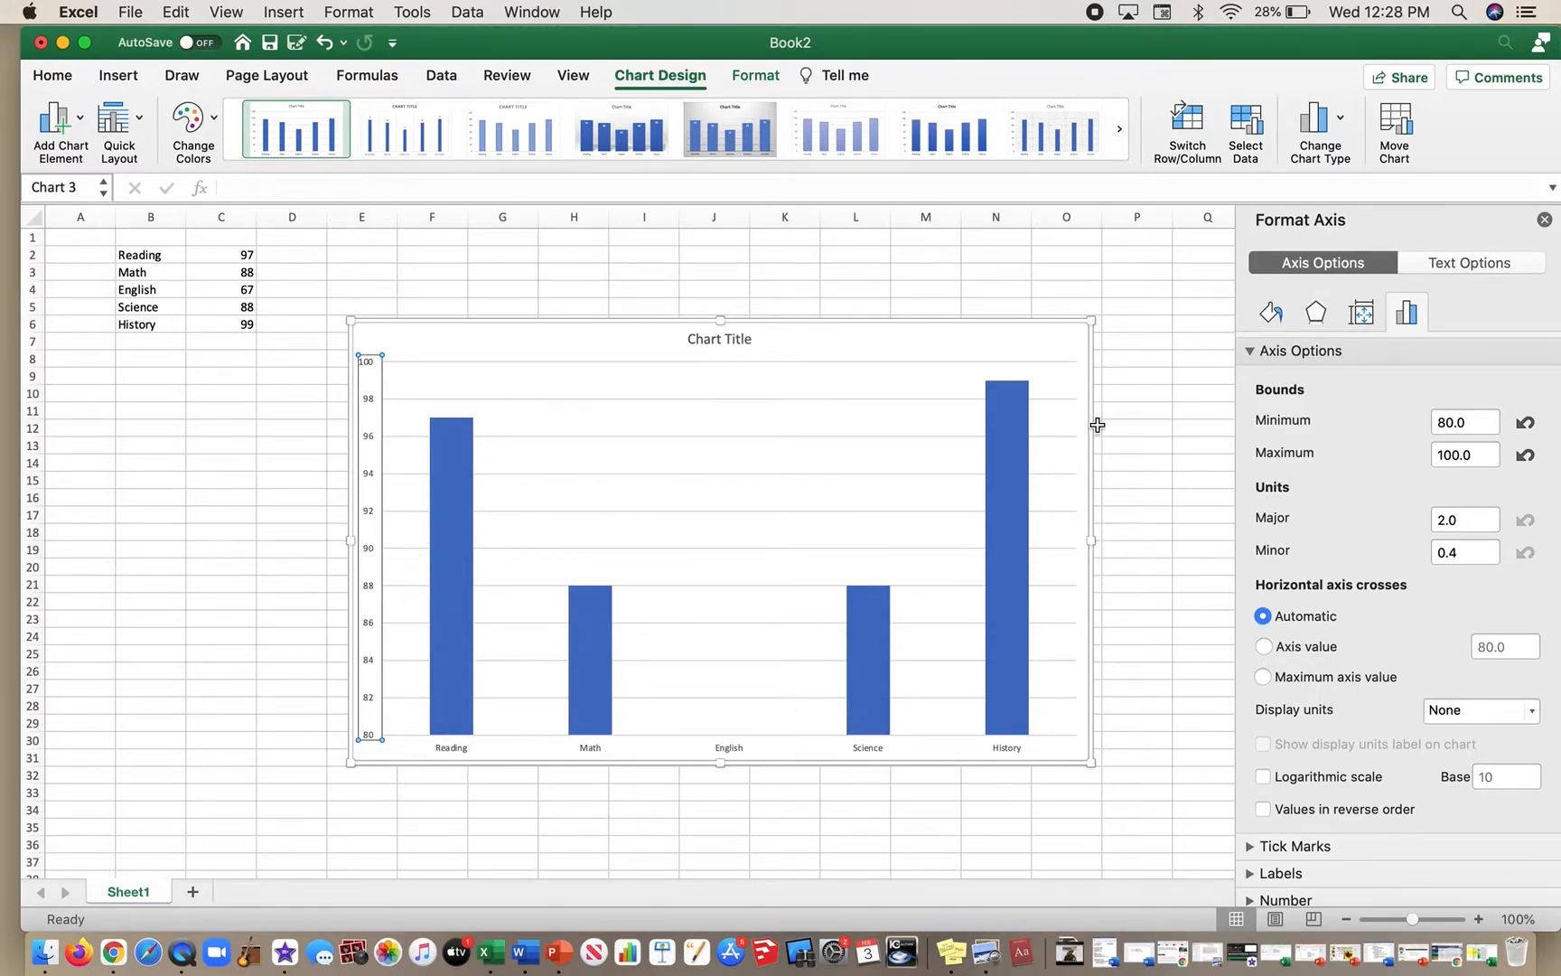
click(591, 610)
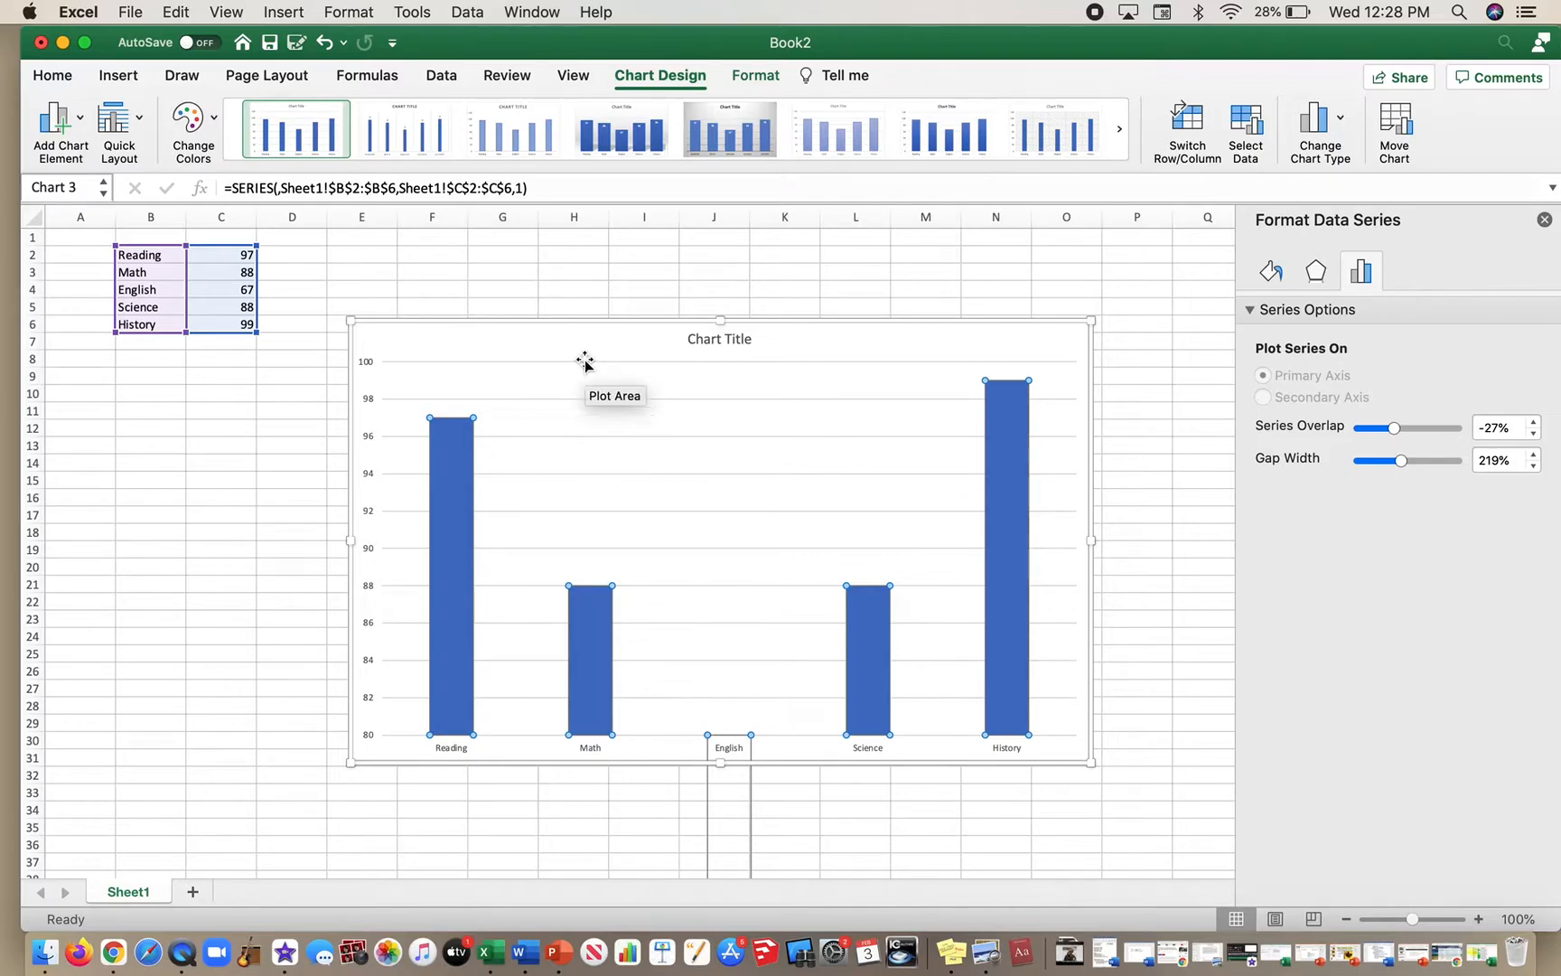
click(90, 736)
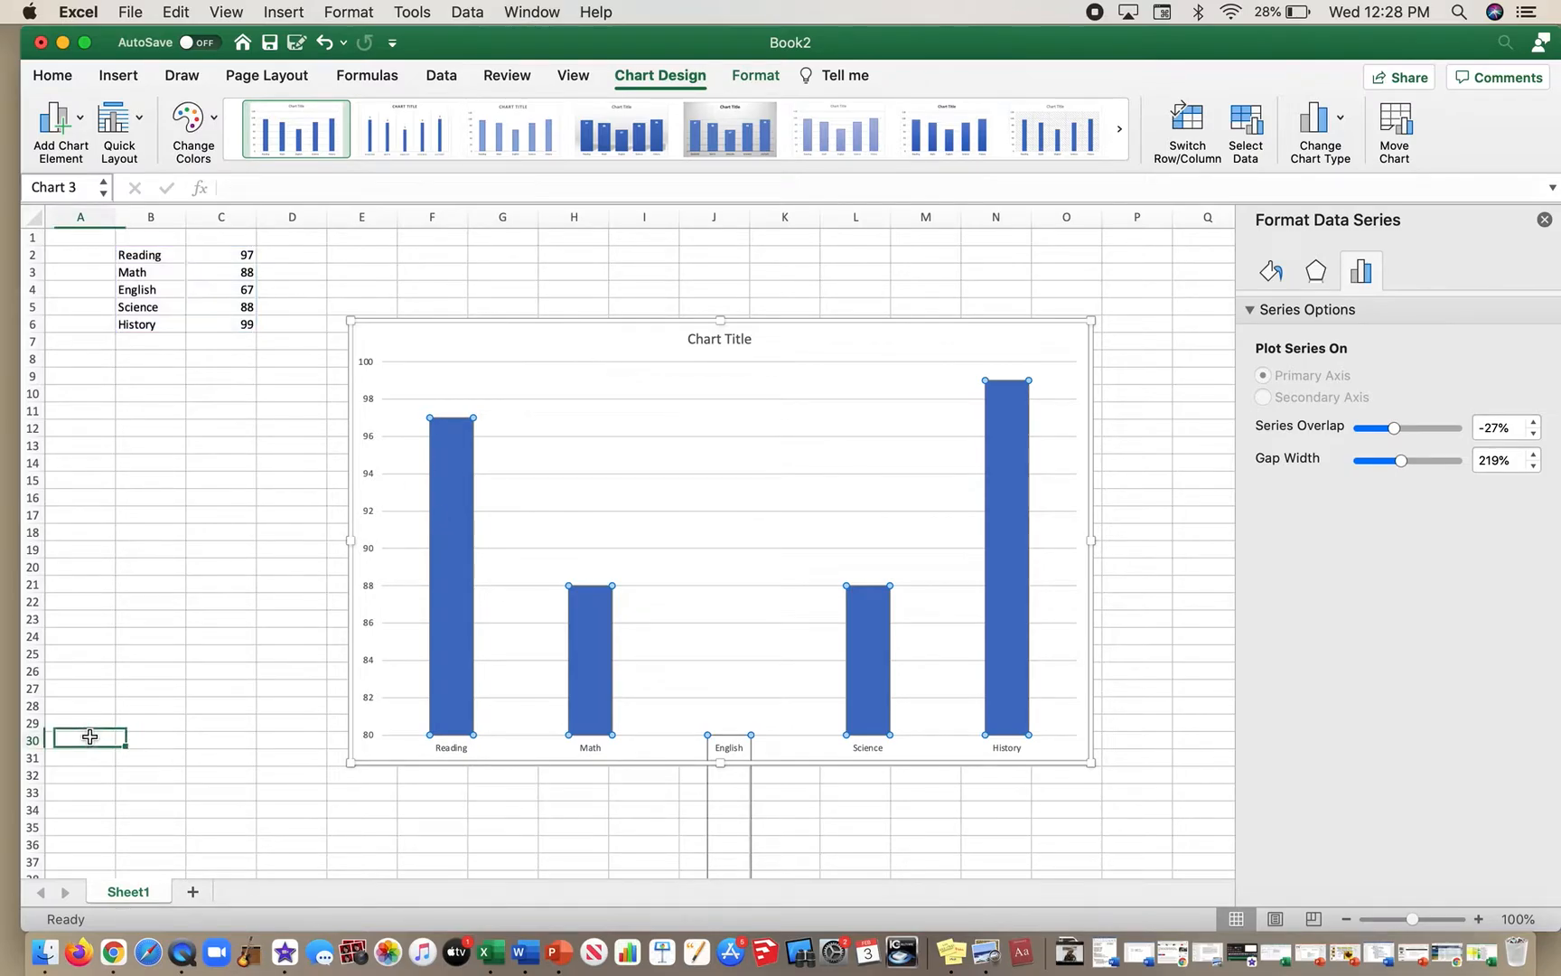
- Set the vertical axis minimum bound to 0 and check the columns again
click(366, 702)
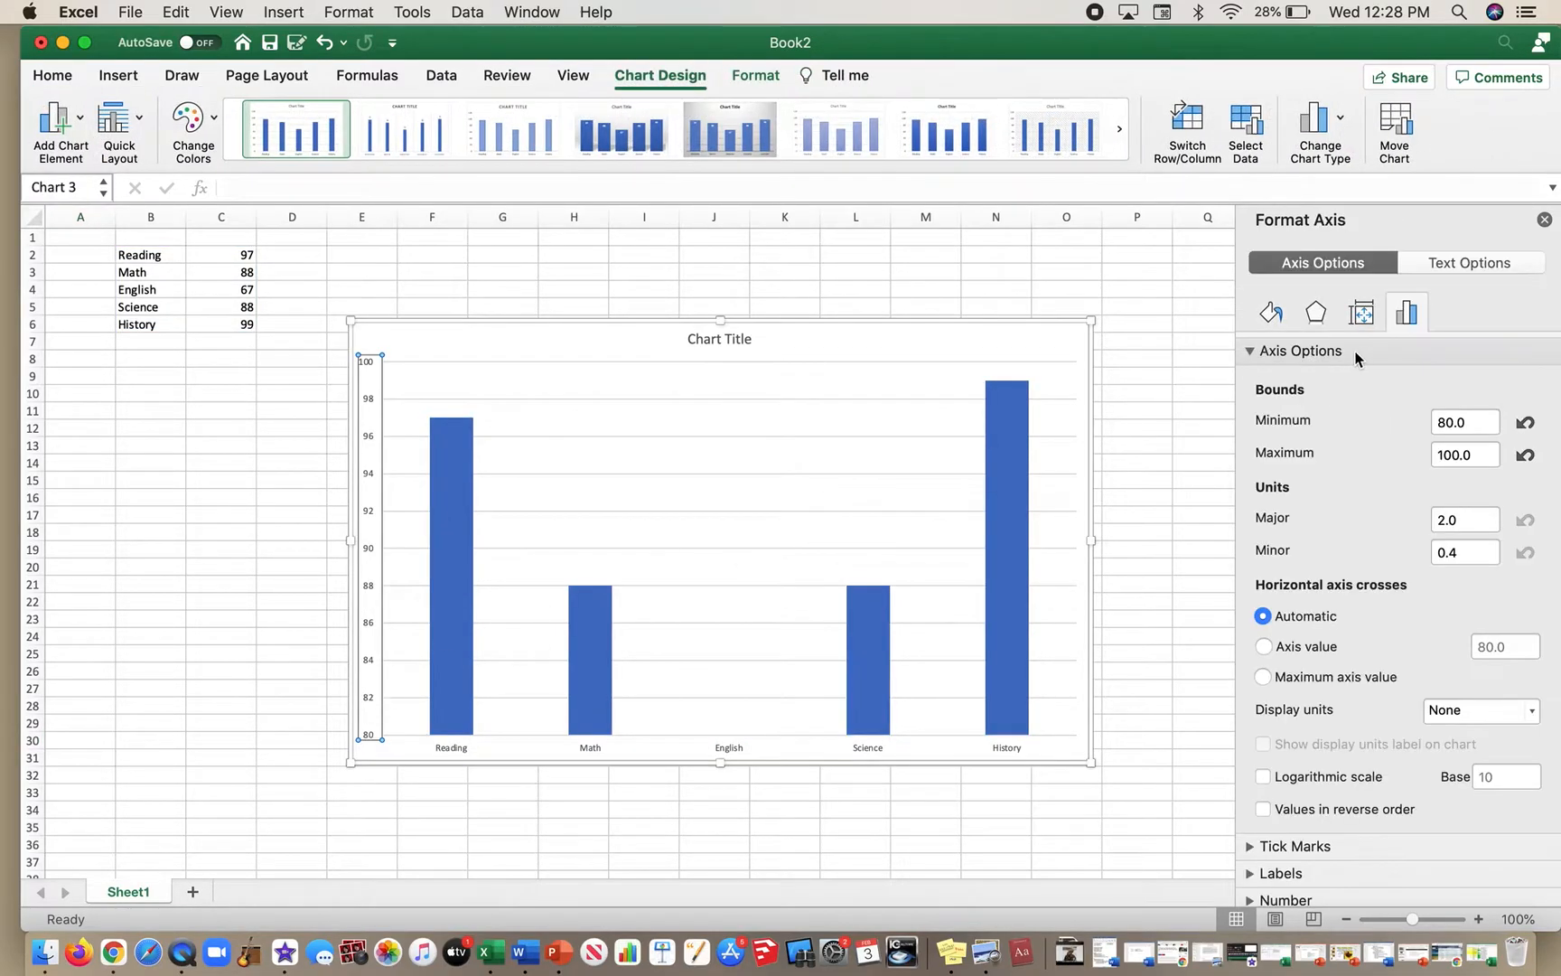
double_click(1450, 425)
key(Return)
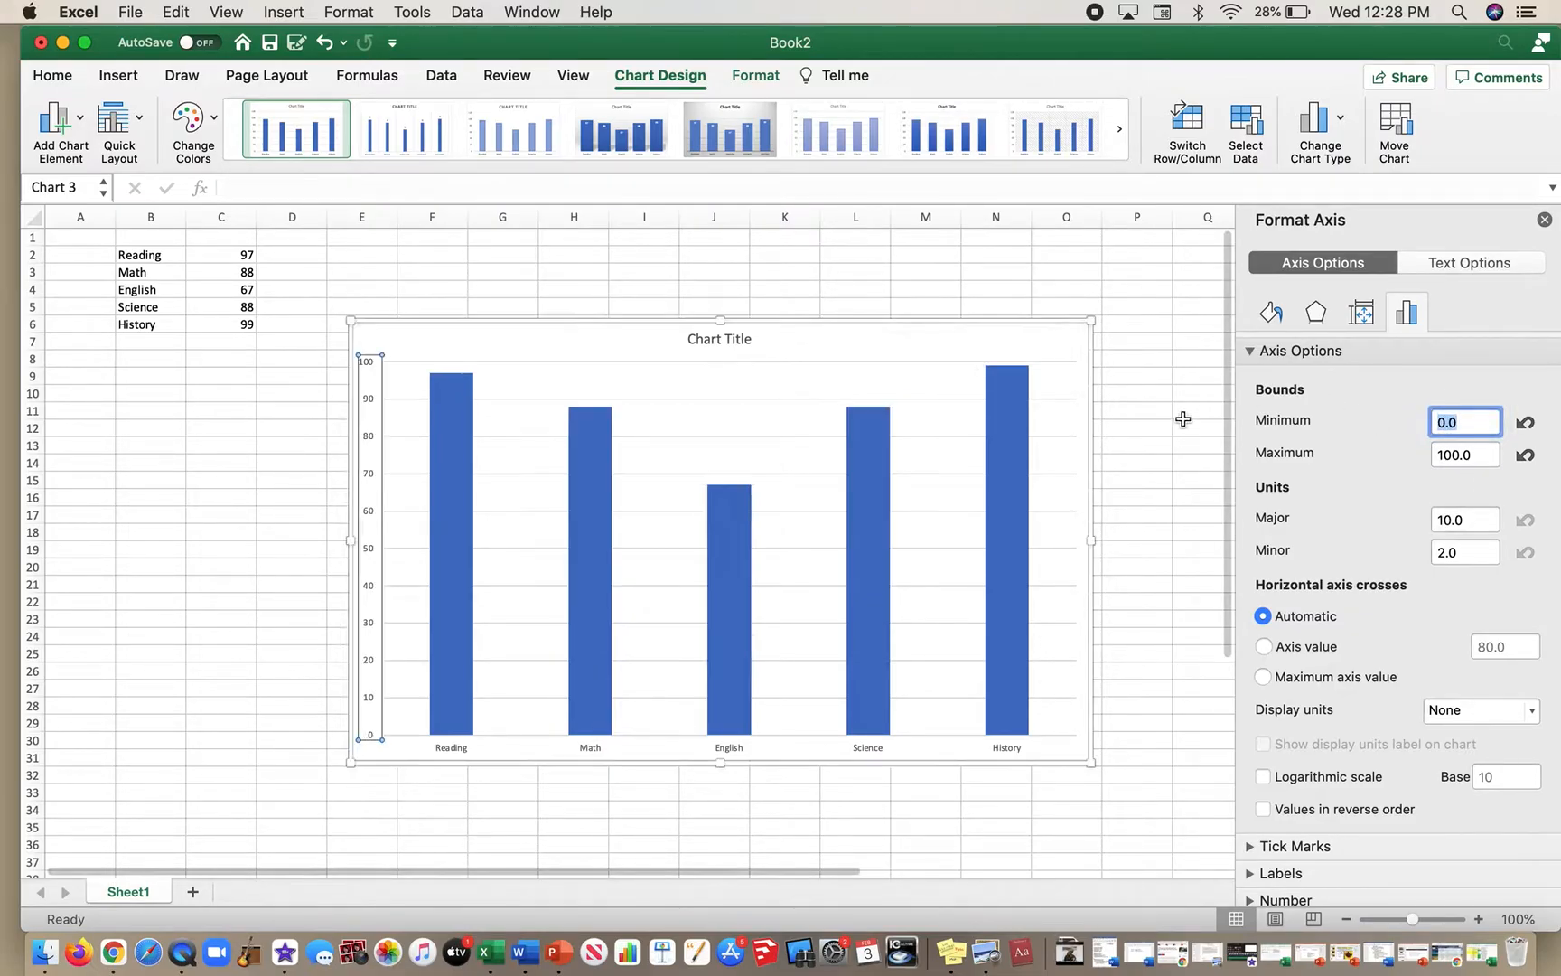
mouse_move(447, 420)
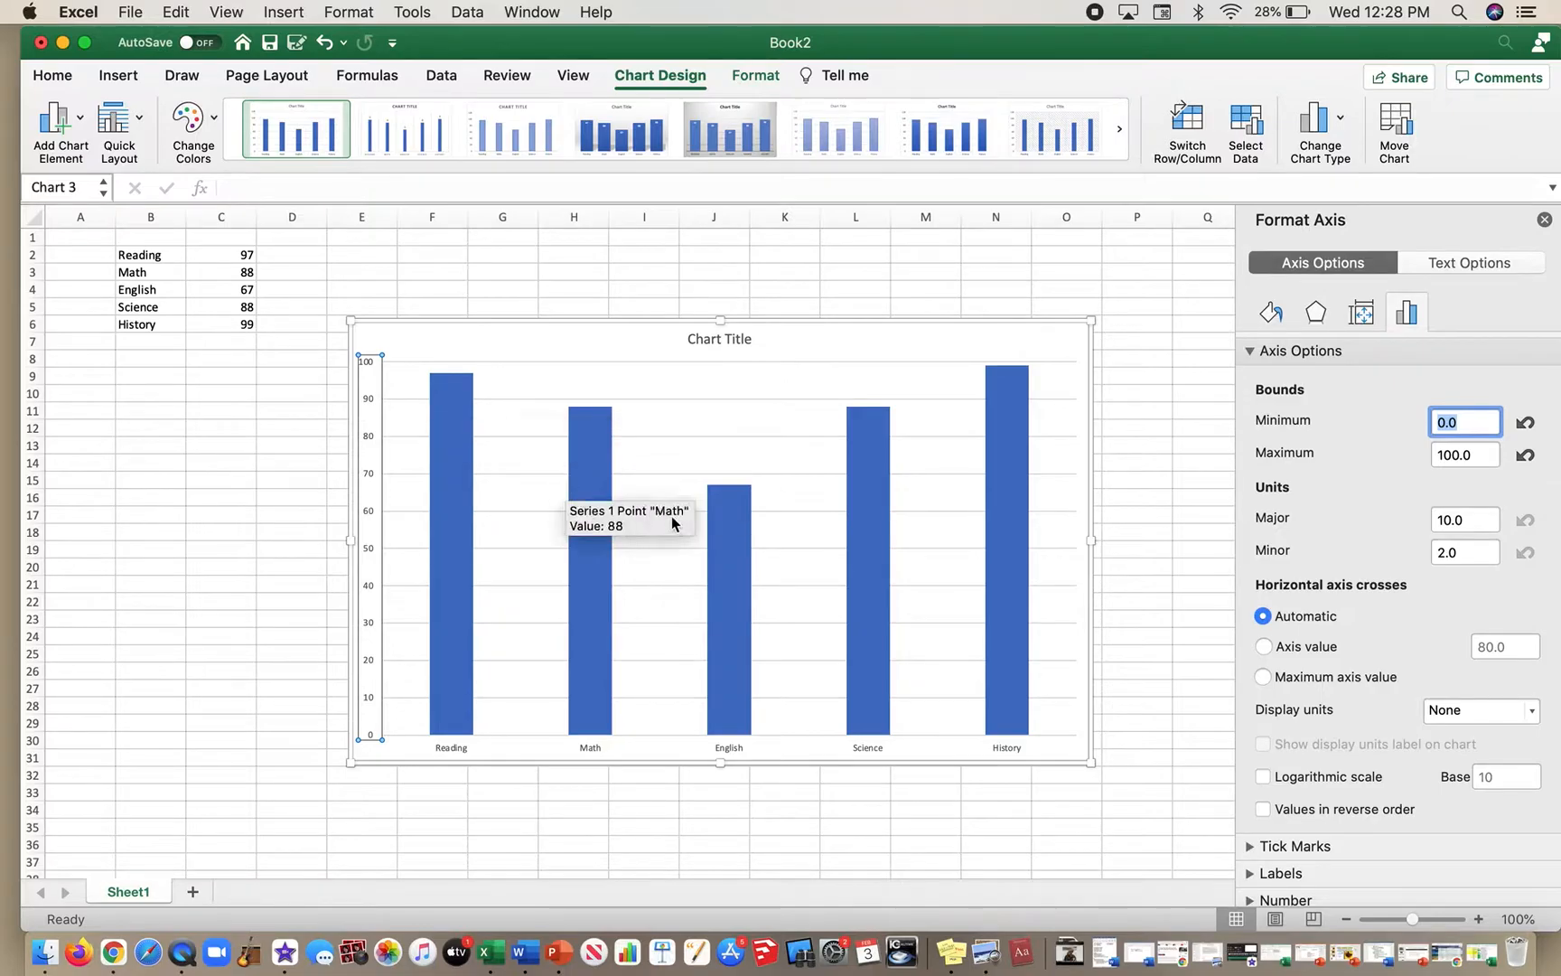
mouse_move(751, 611)
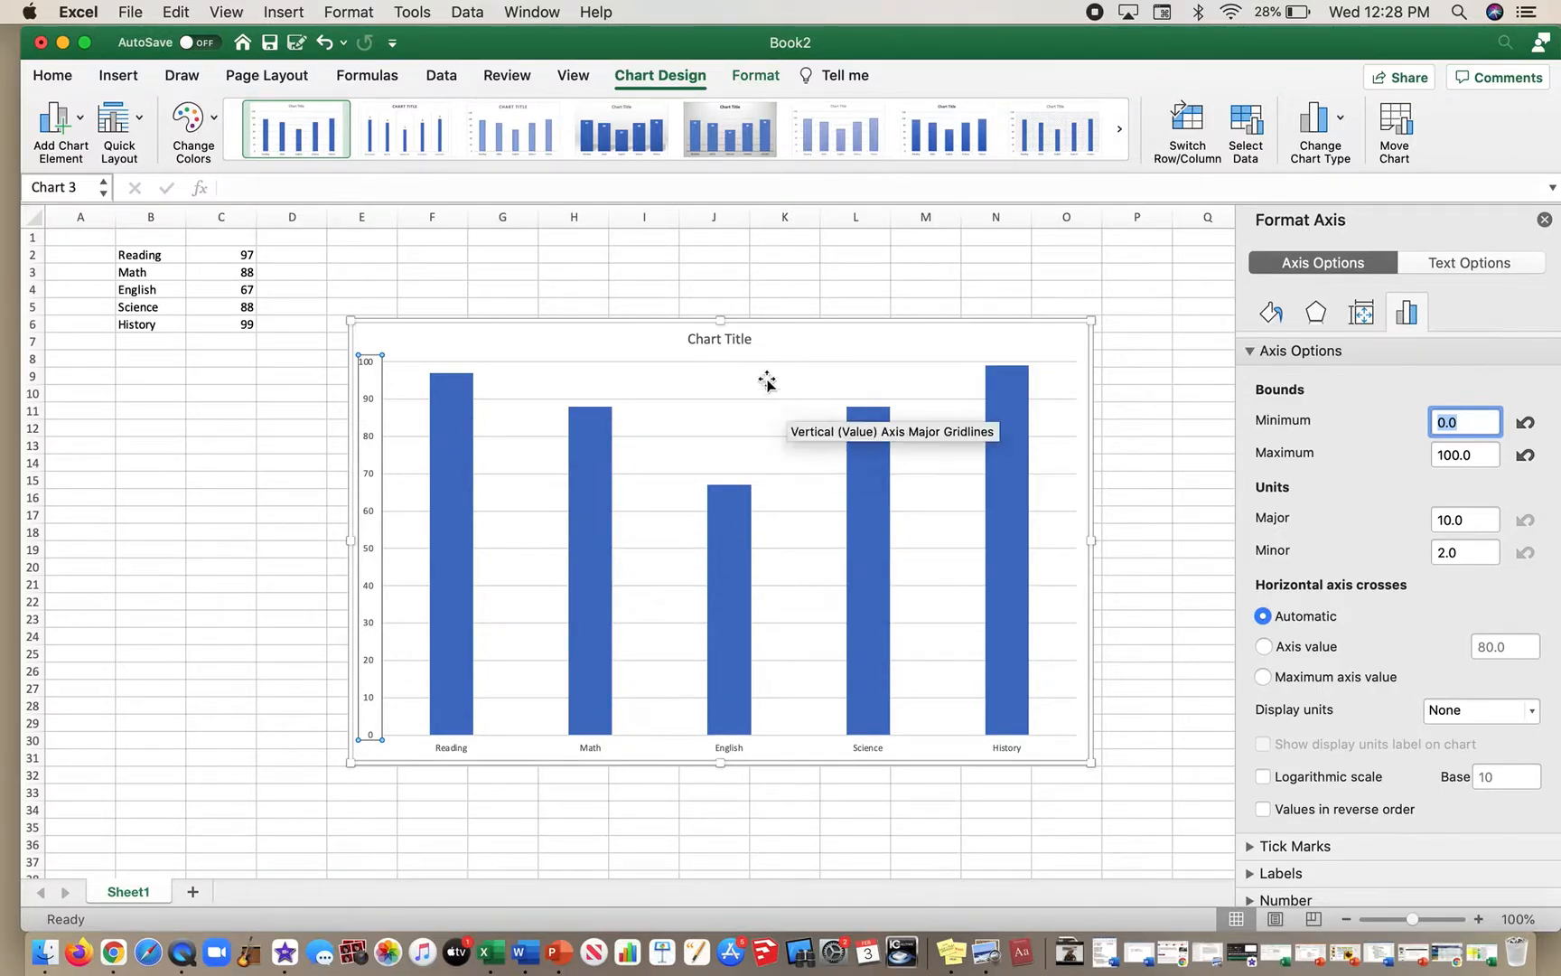
click(737, 341)
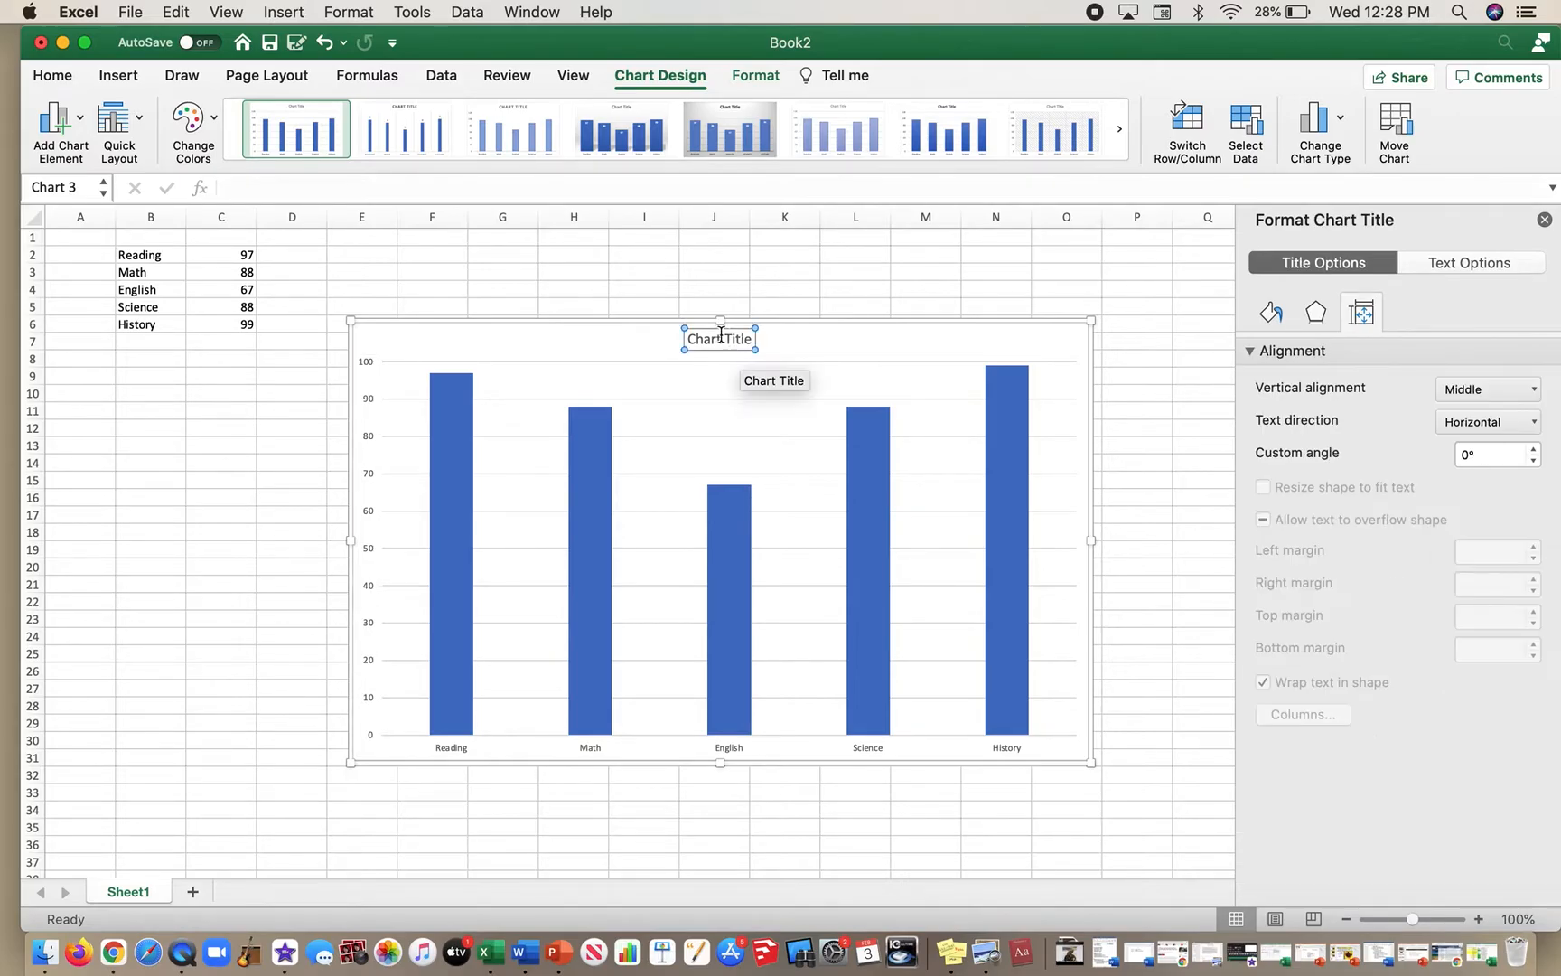
double_click(712, 339)
double_click(731, 339)
click(731, 239)
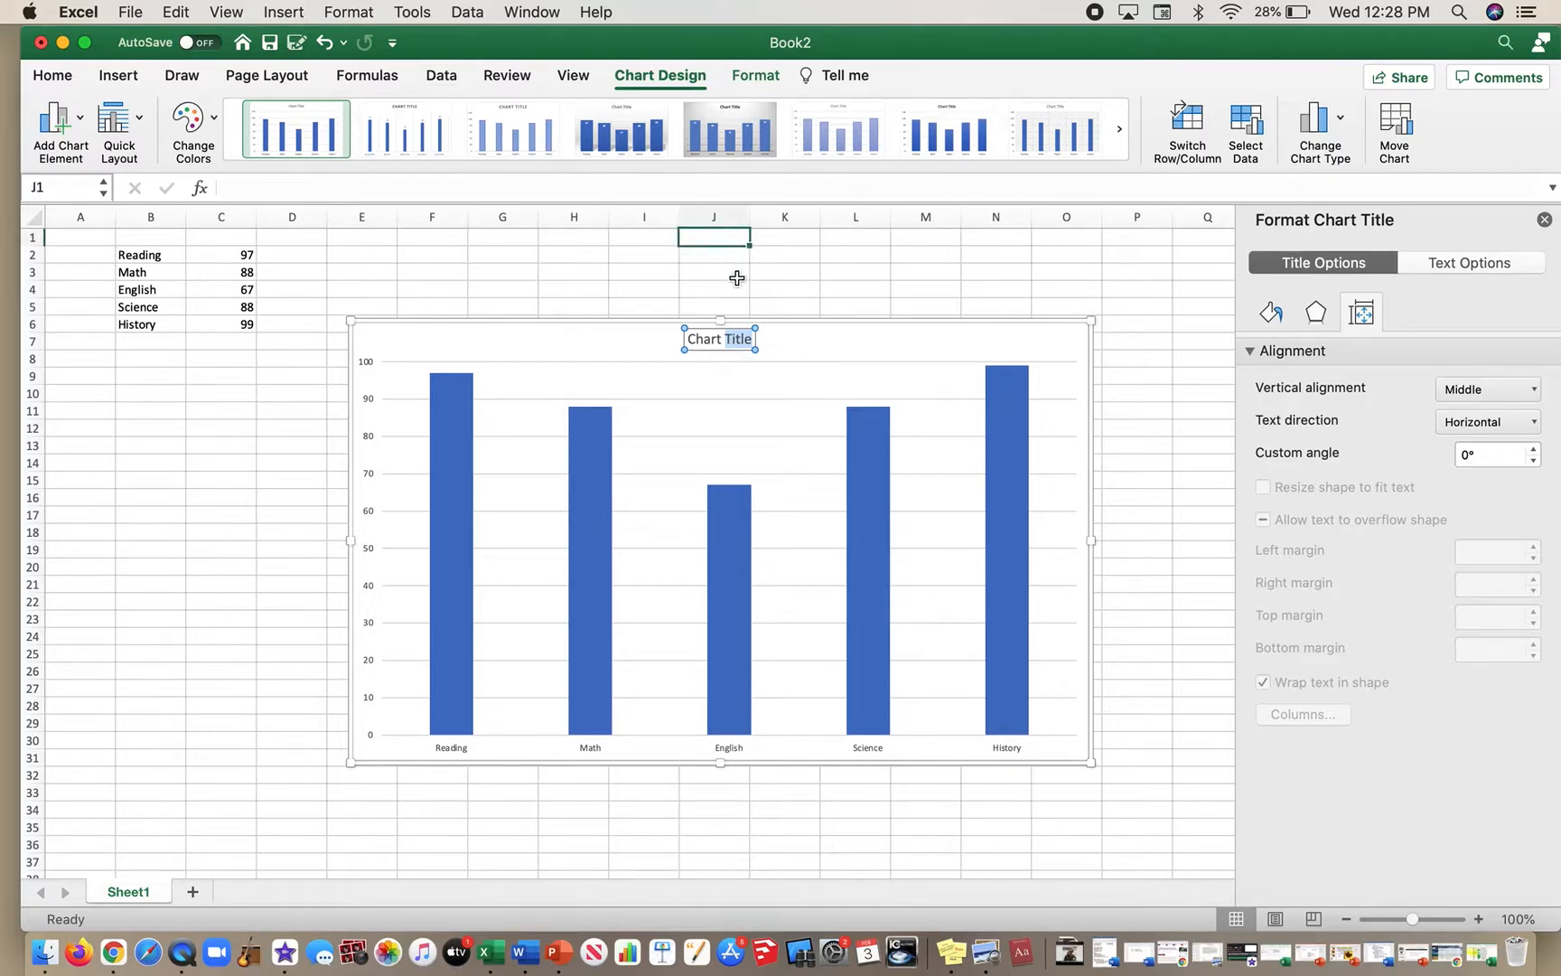
click(729, 290)
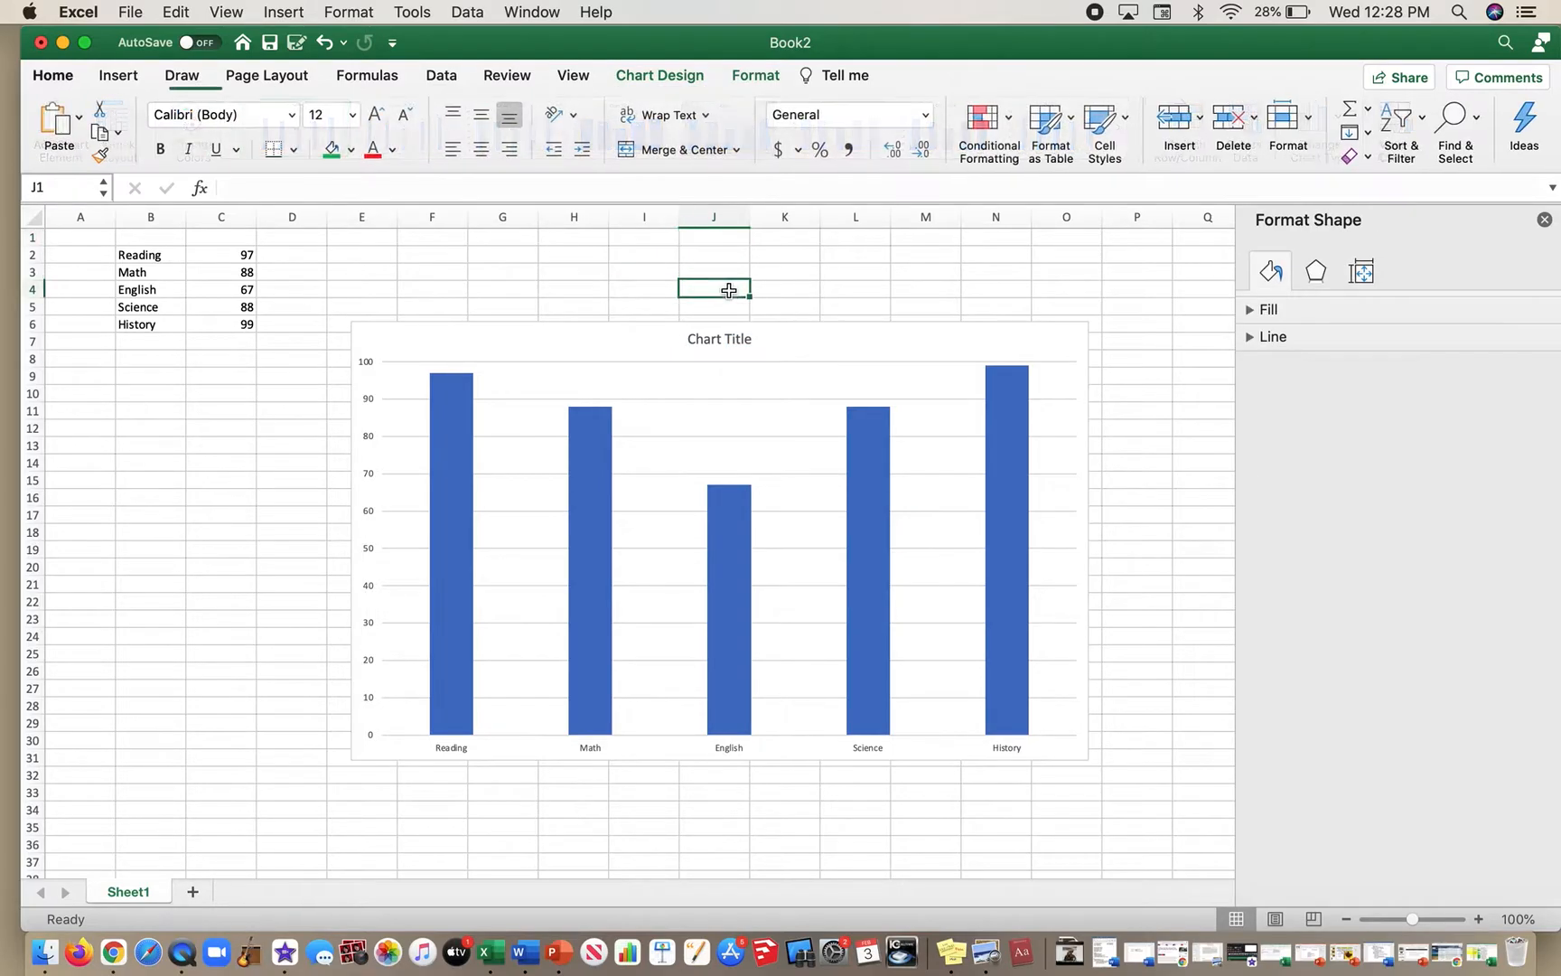
- Replace the placeholder chart title with the person's name in the possessive, followed by "Grades Graphed", and deselect the chart
click(714, 343)
double_click(713, 341)
key(BackSpace)
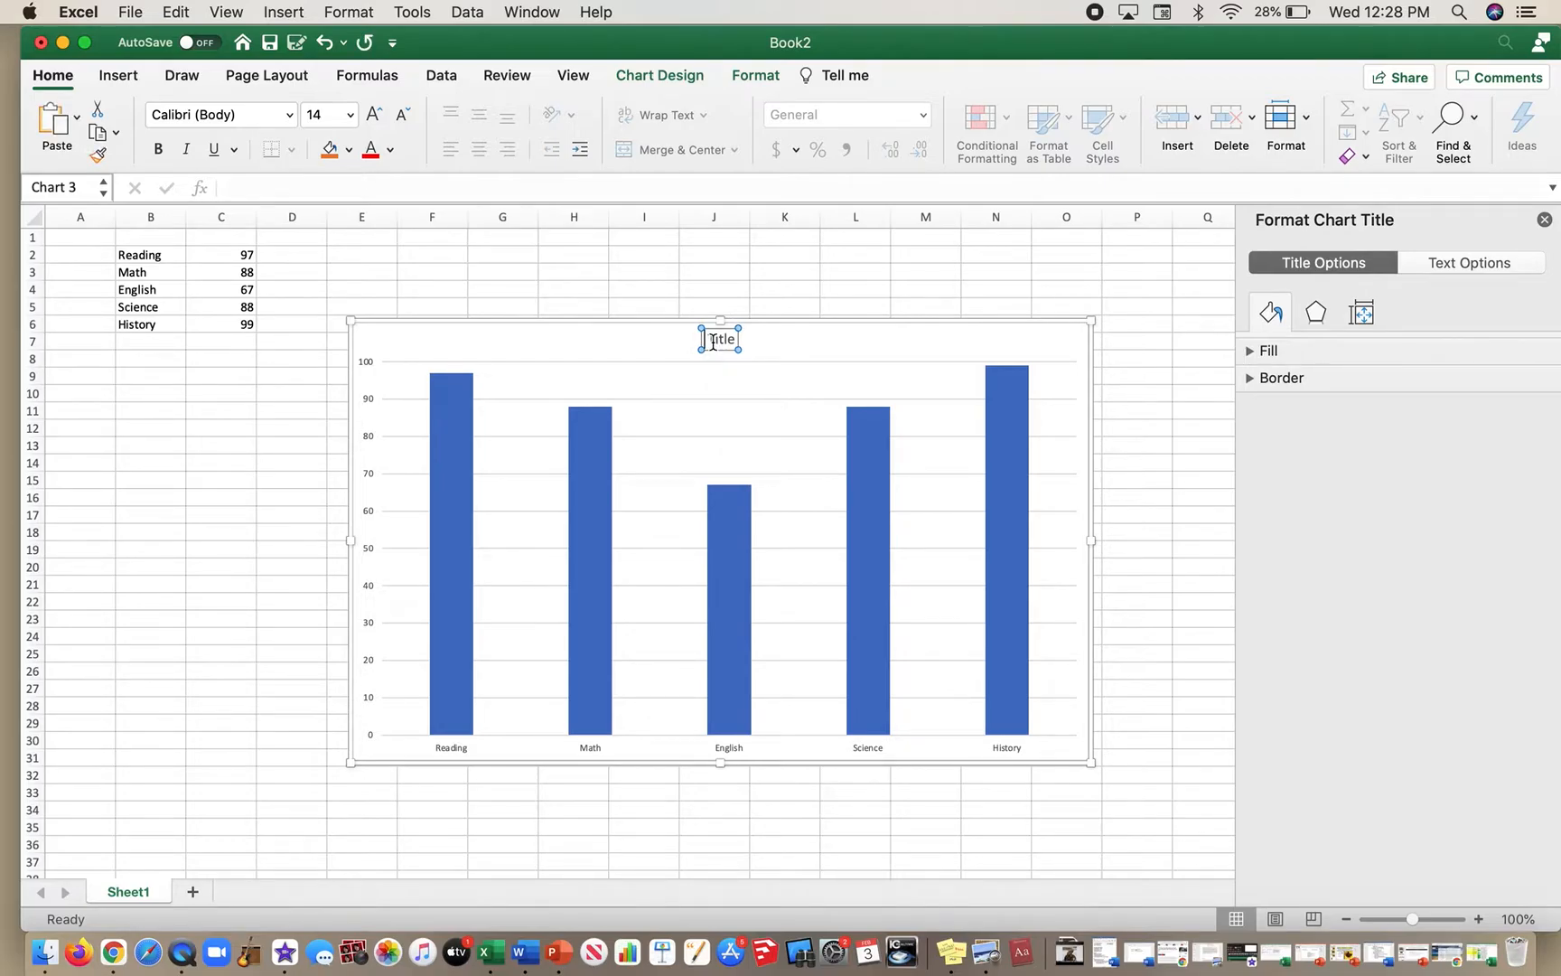
text(Mr. Onnen's Grades Graphed)
click(781, 282)
click(233, 463)
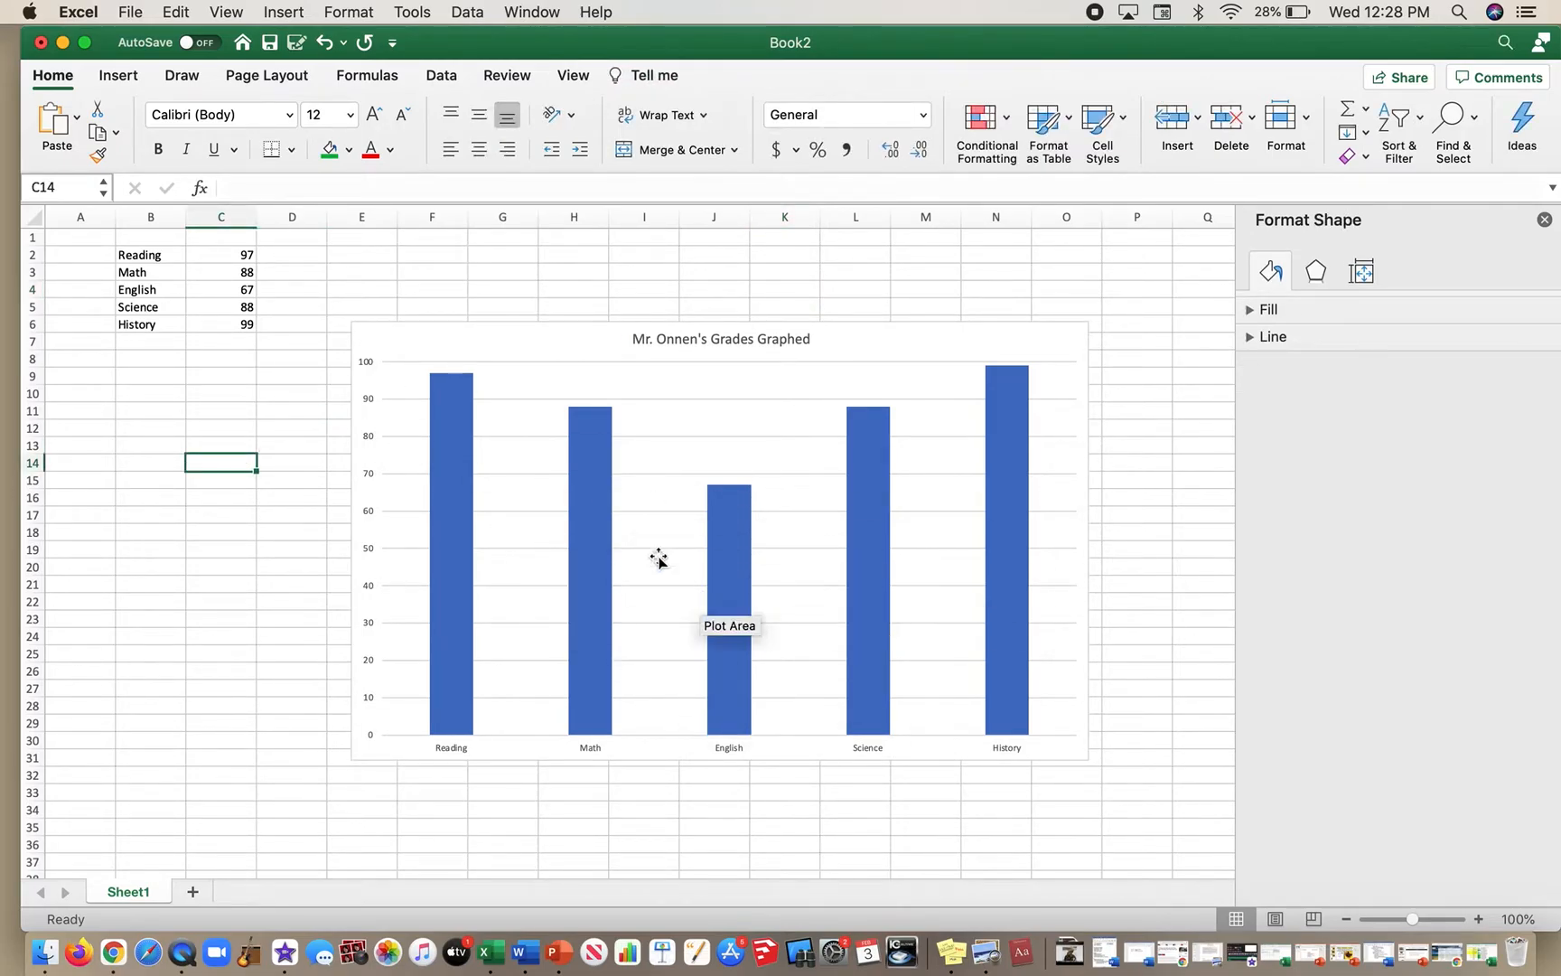
- Add data labels showing the scores above all the columns of the chart series
click(448, 470)
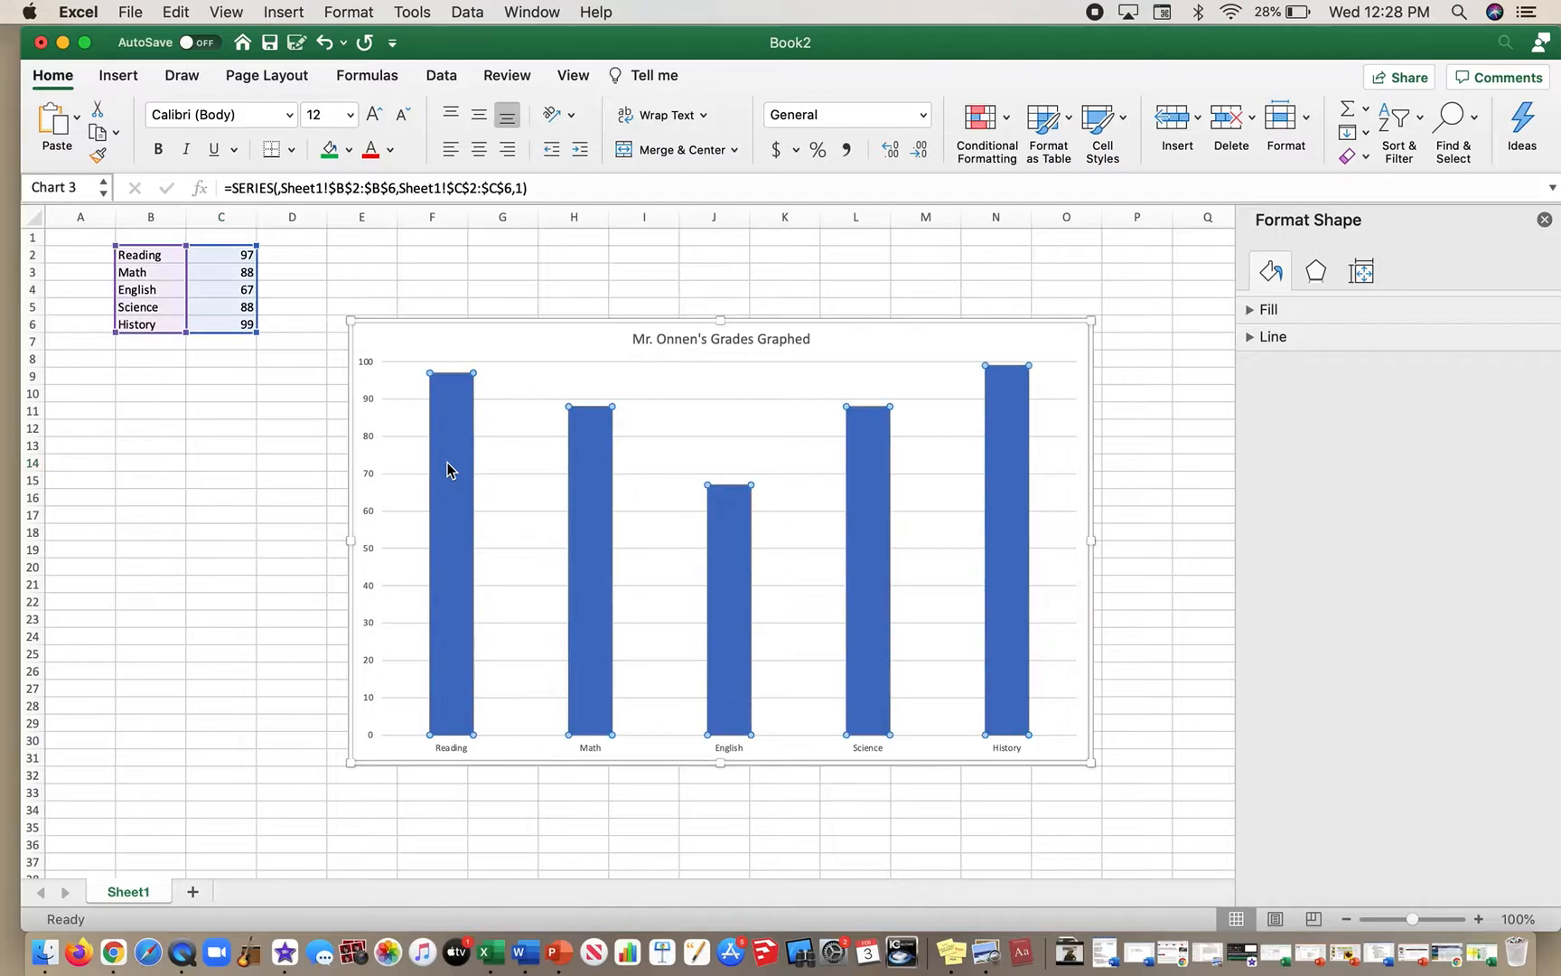
right_click(449, 470)
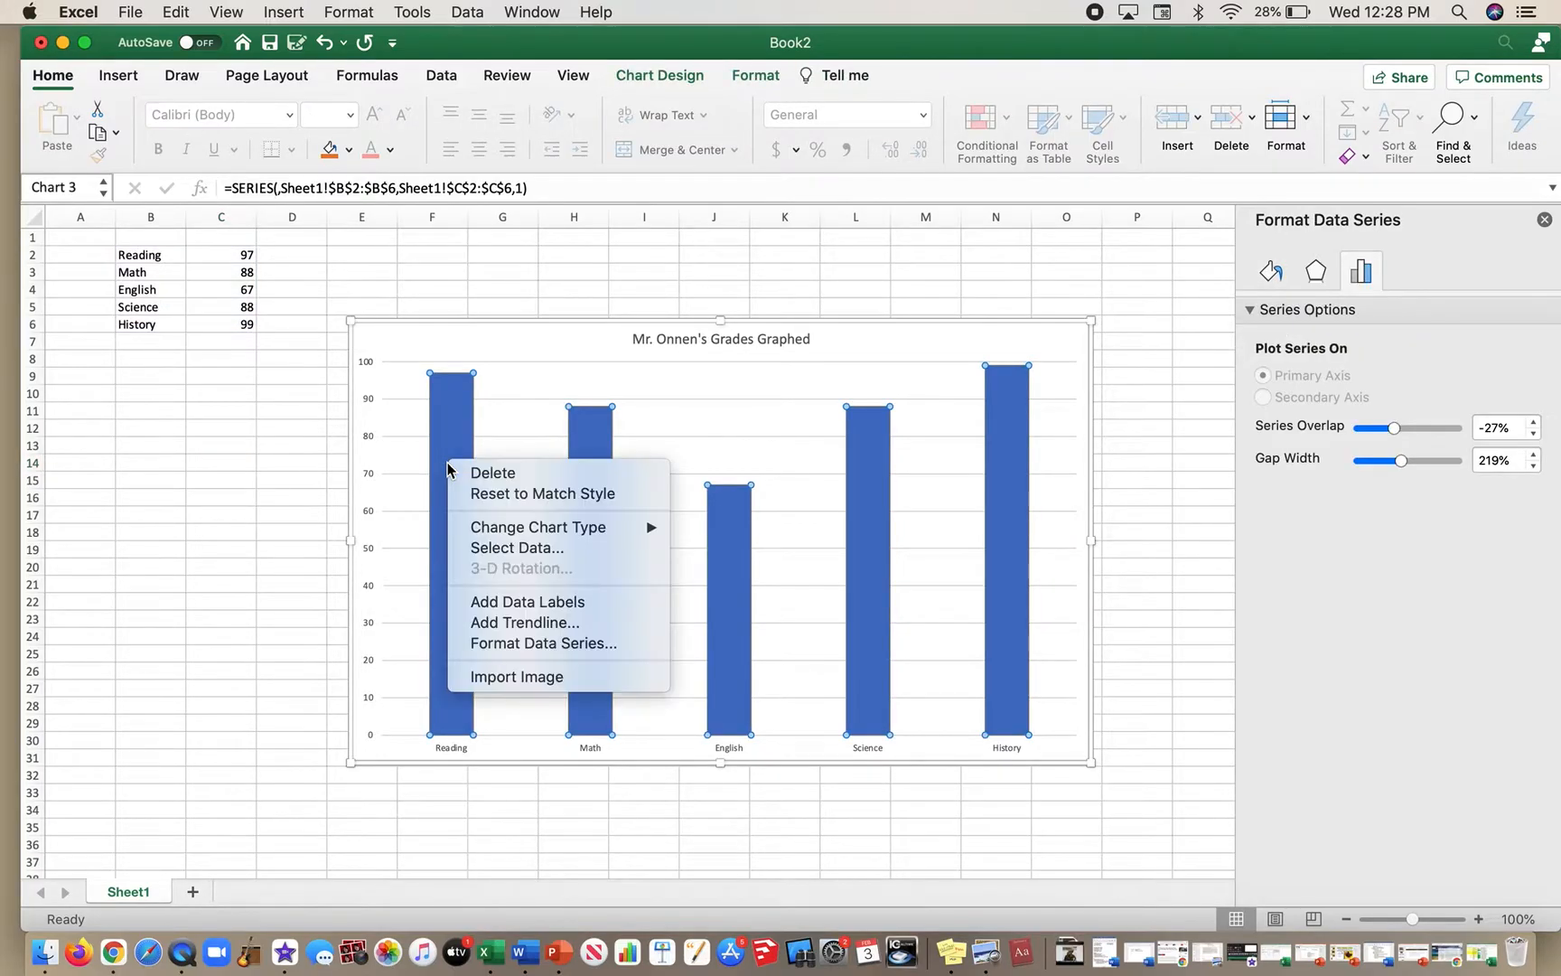
click(576, 611)
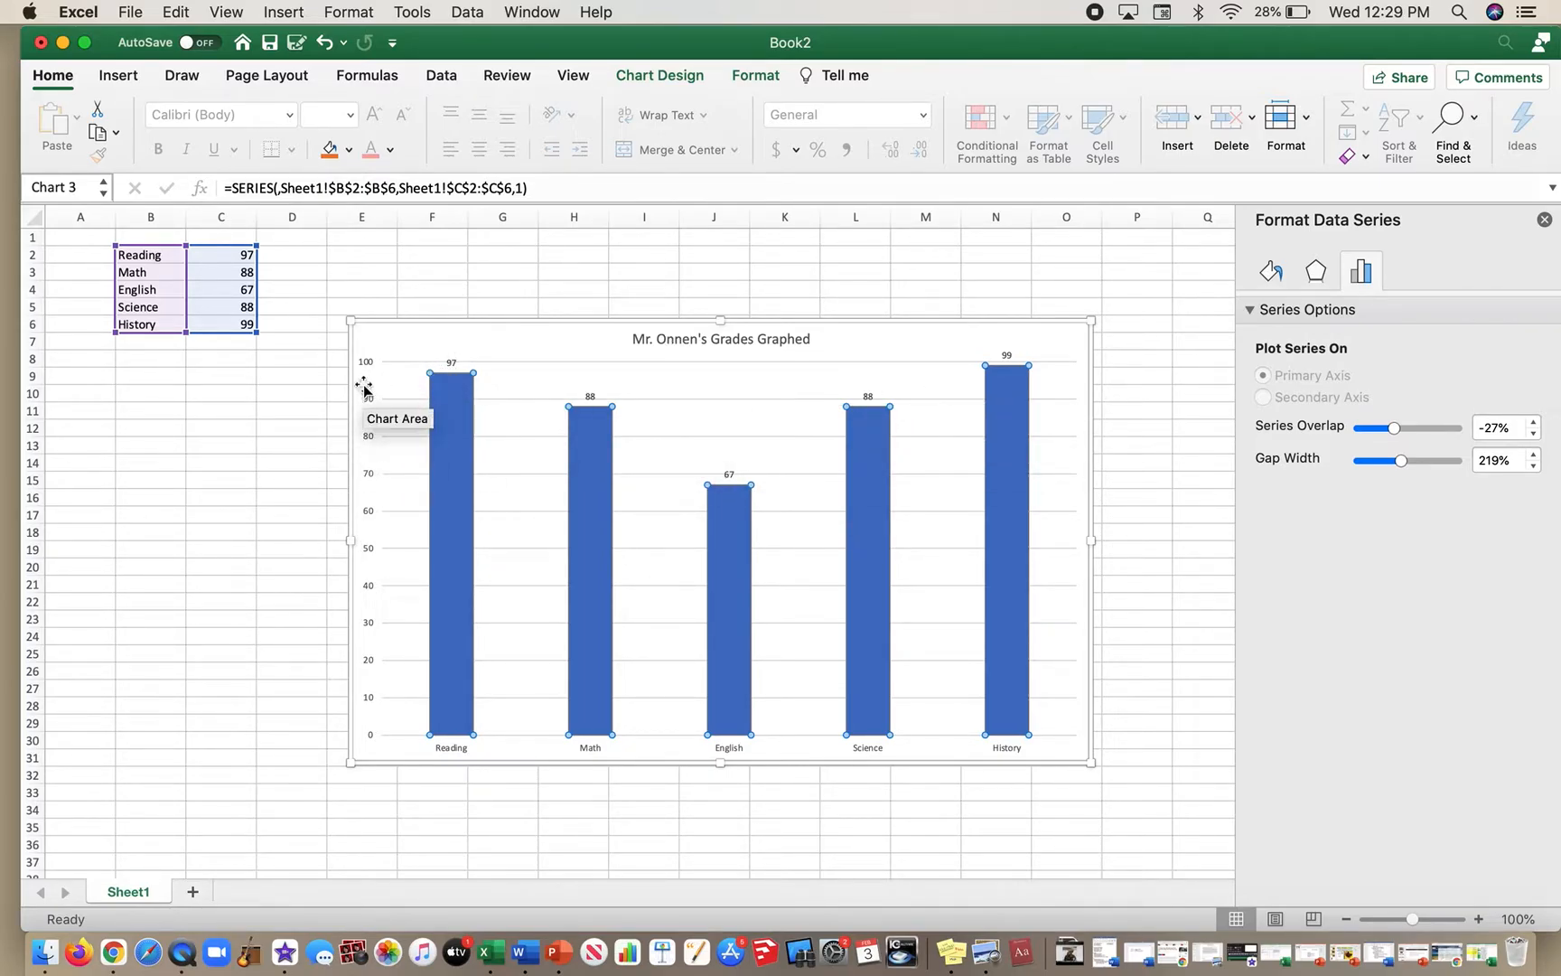
right_click(444, 420)
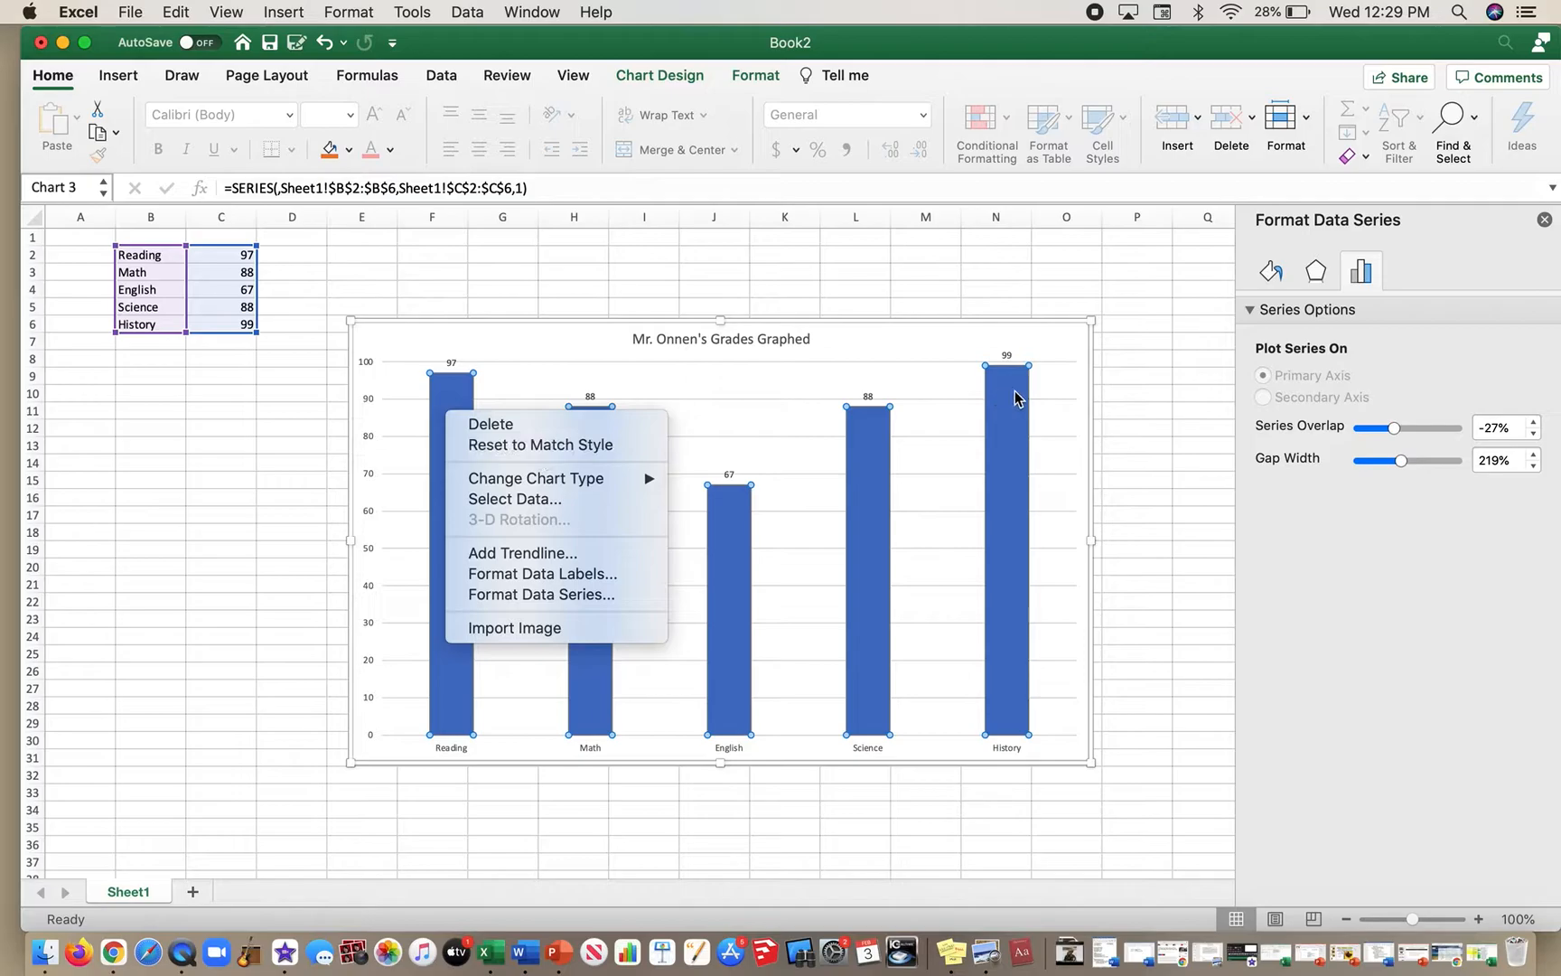
click(1274, 271)
click(1276, 276)
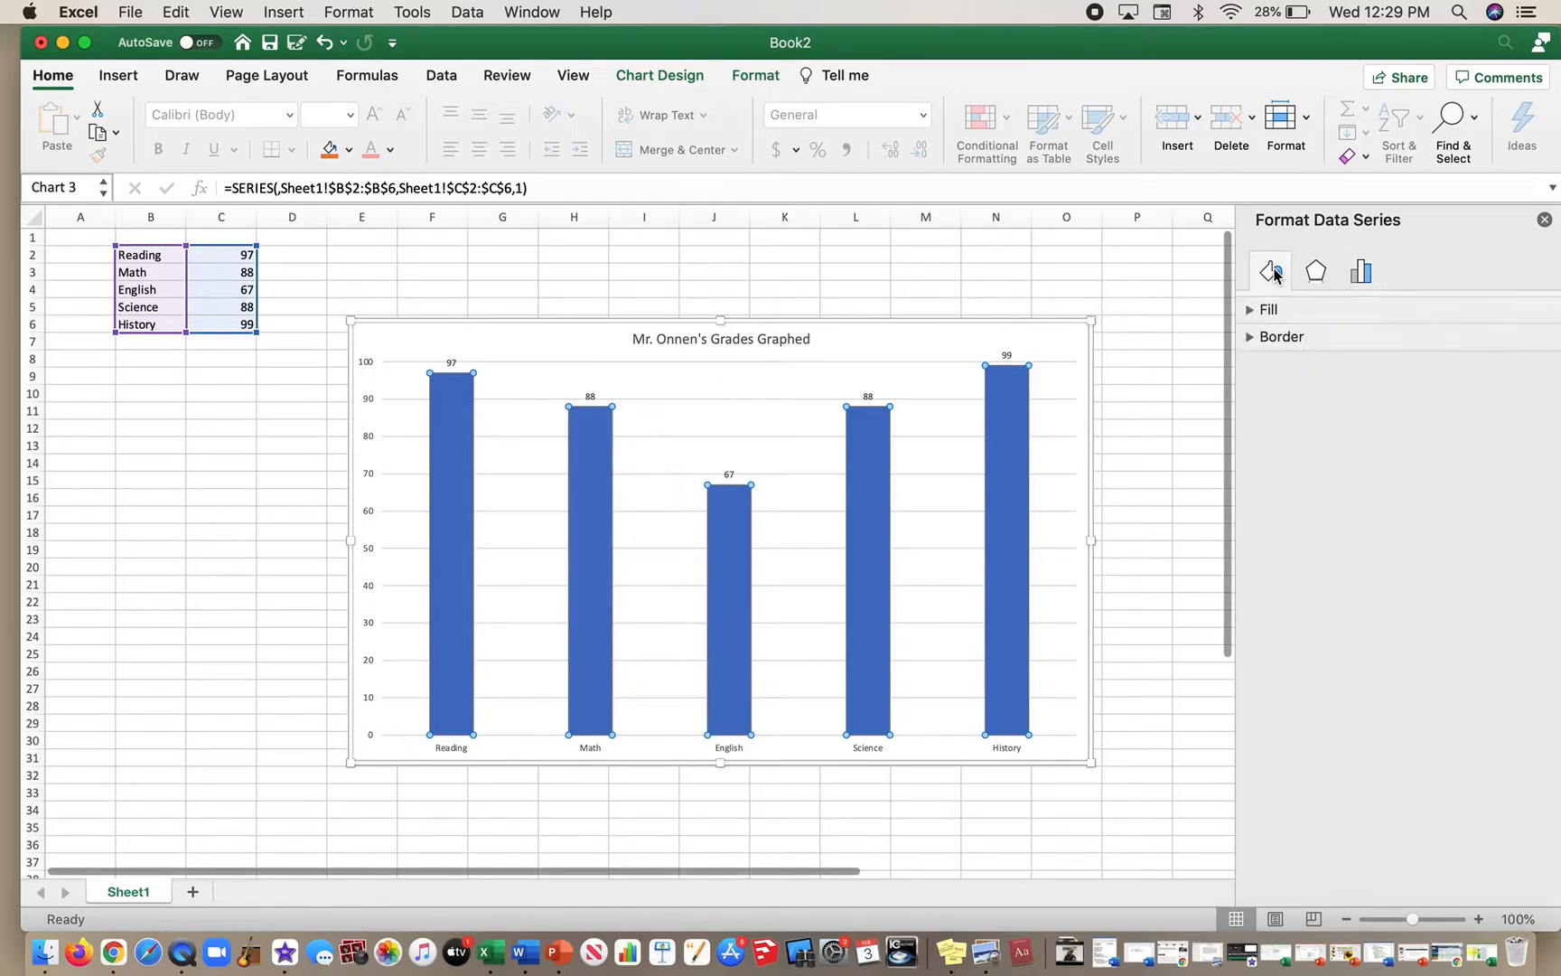
click(1255, 310)
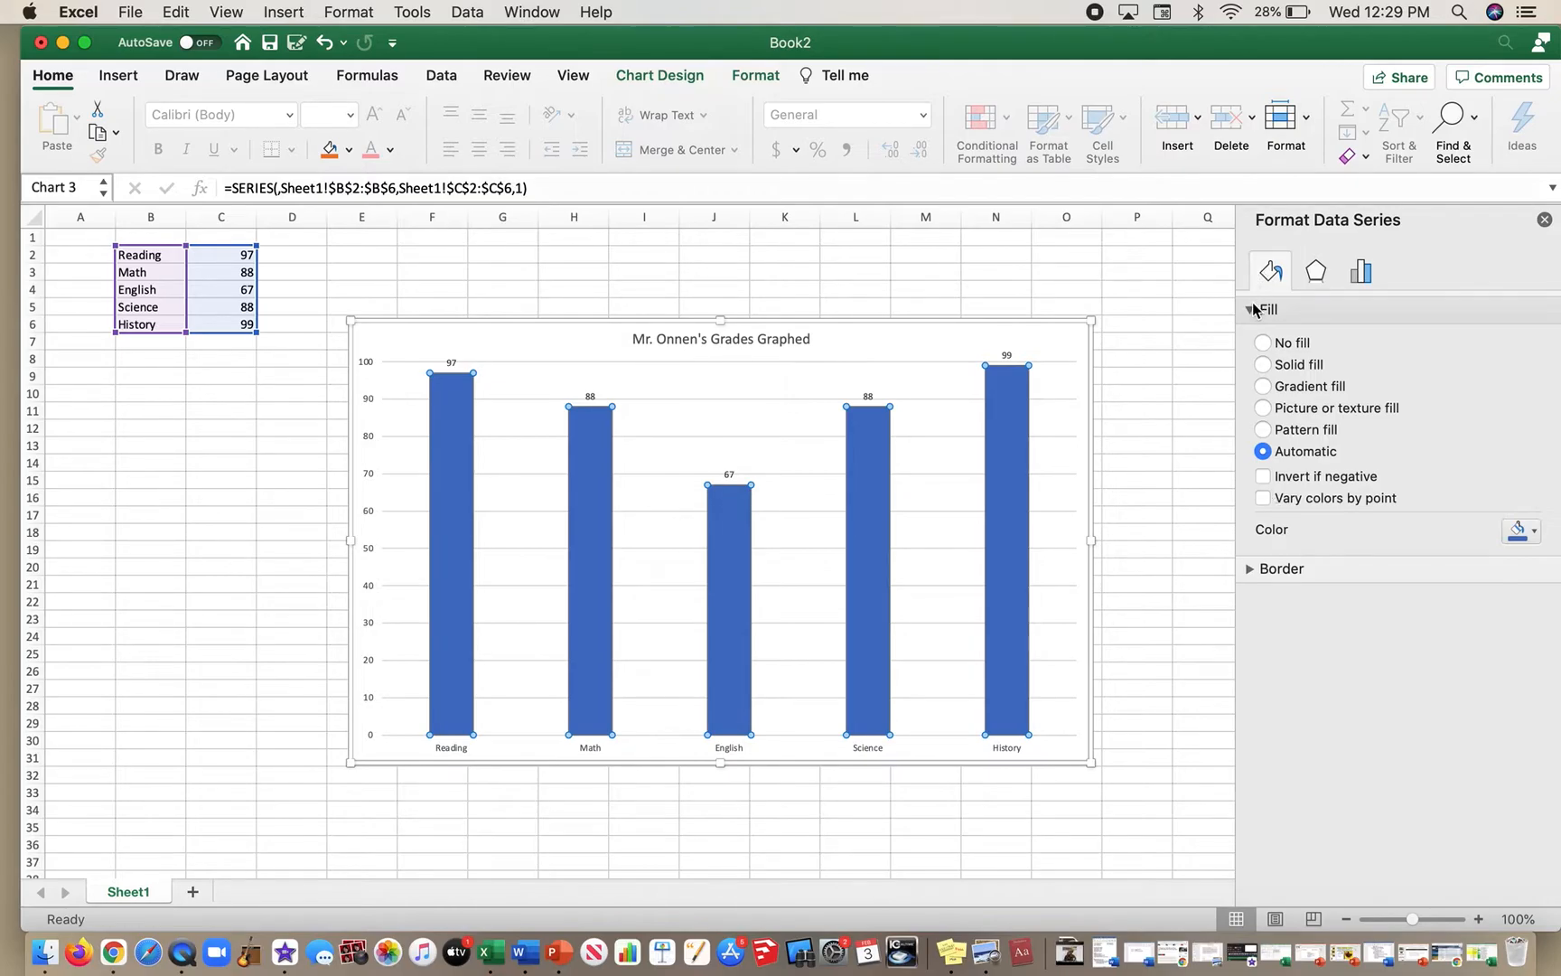
click(1255, 309)
click(1179, 311)
click(1010, 397)
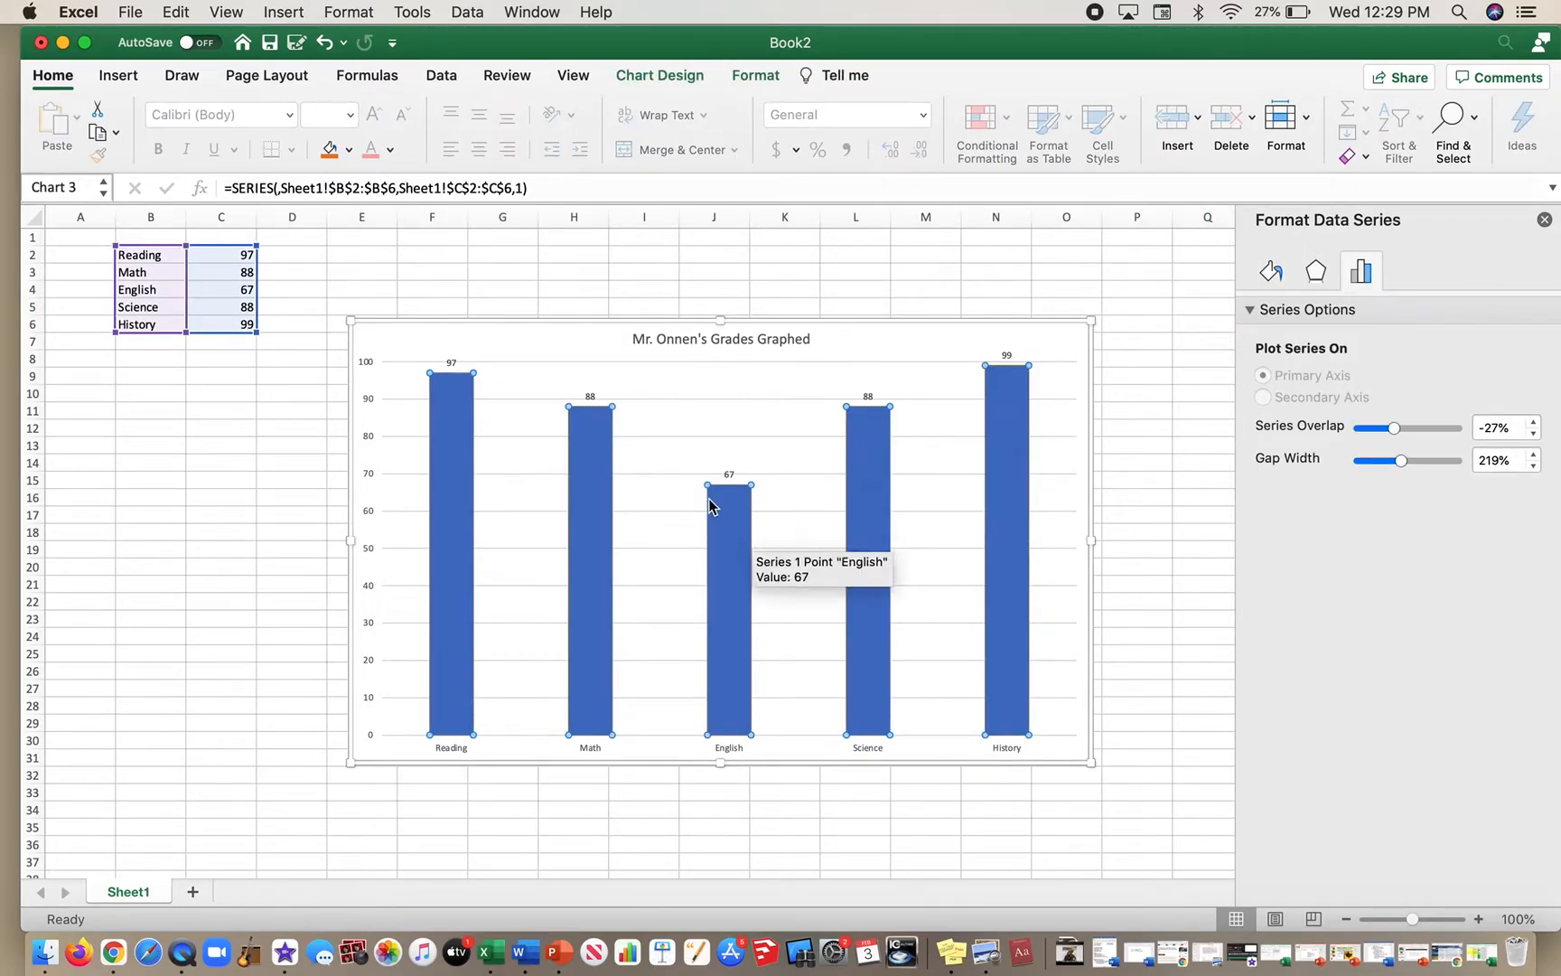
click(721, 543)
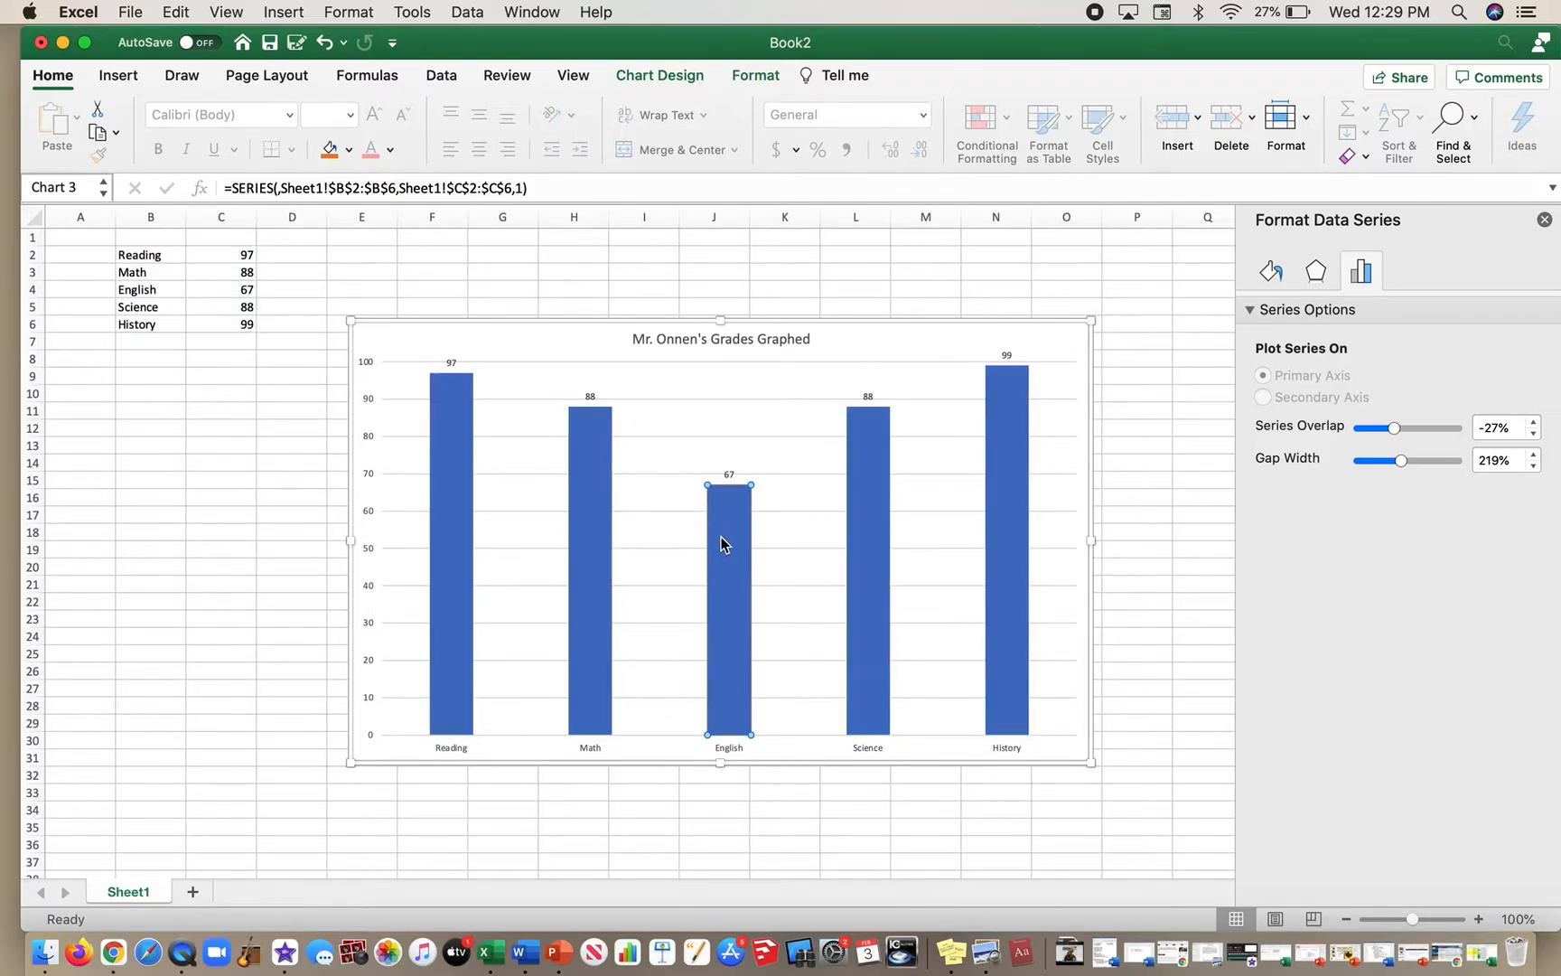
click(276, 563)
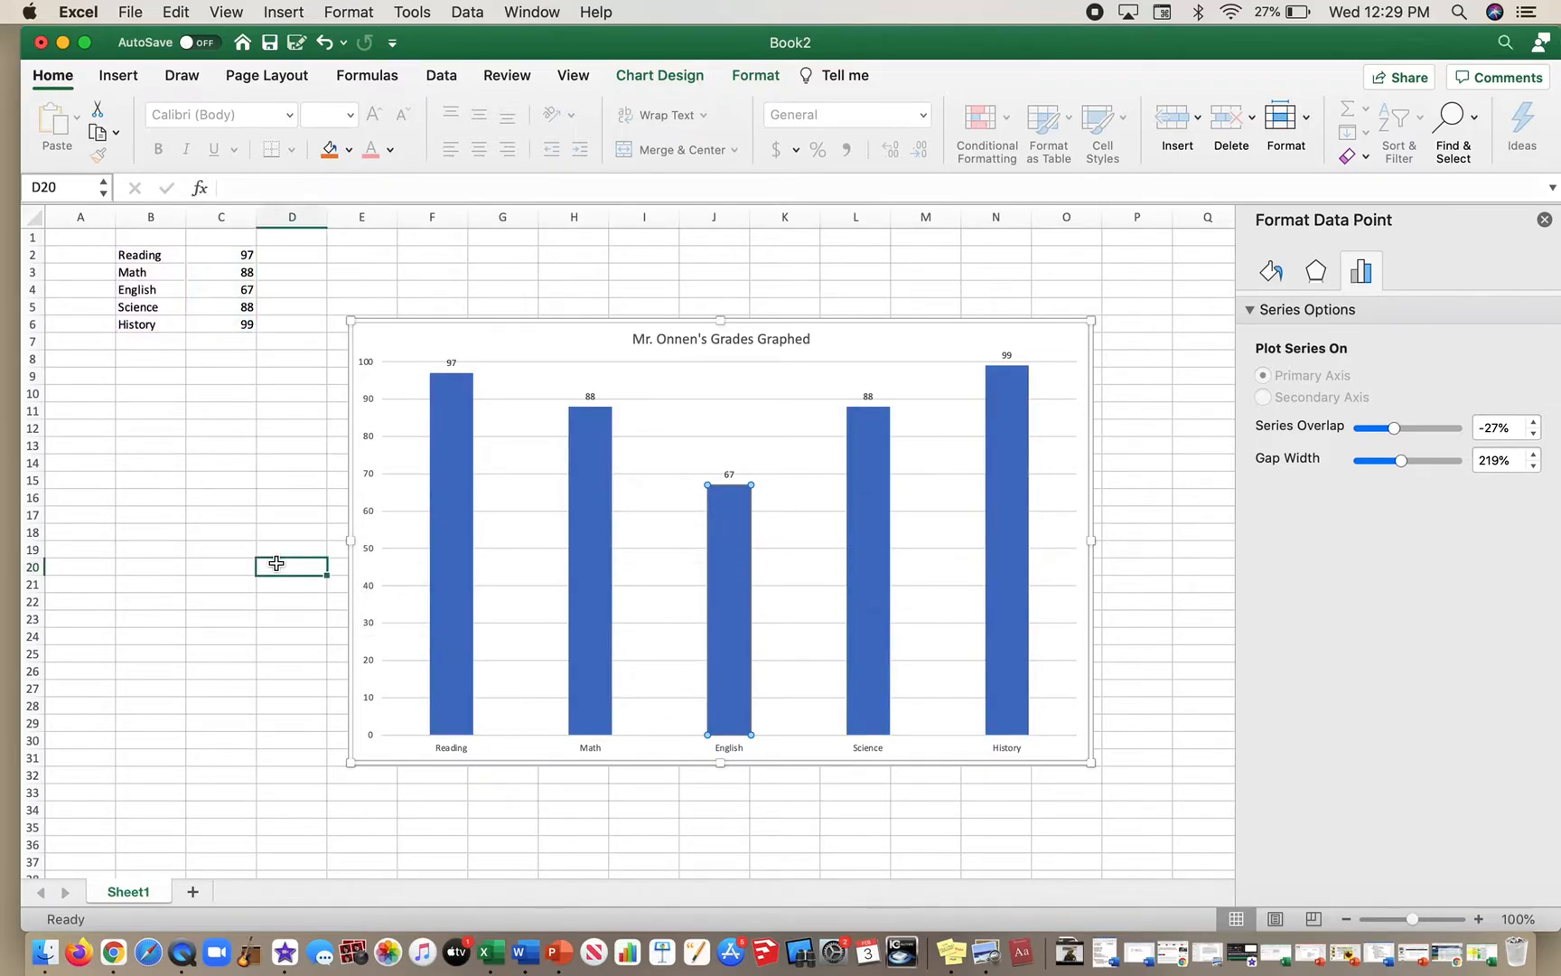
- Give only the English column a solid dark gold-brown fill and deselect the chart
click(463, 541)
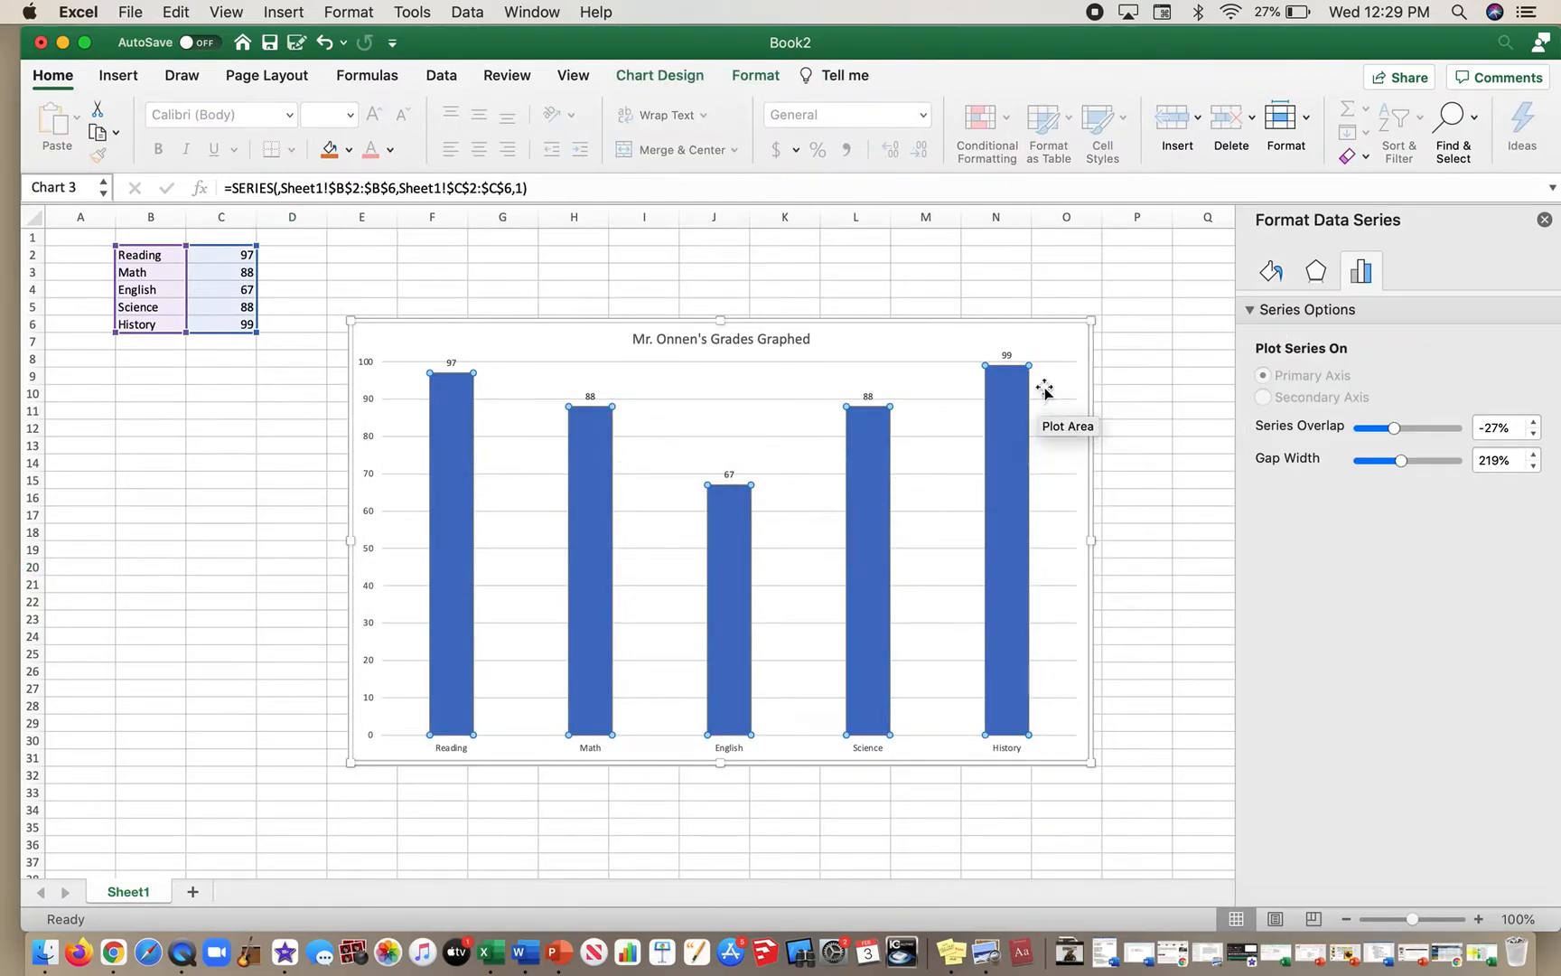
click(725, 555)
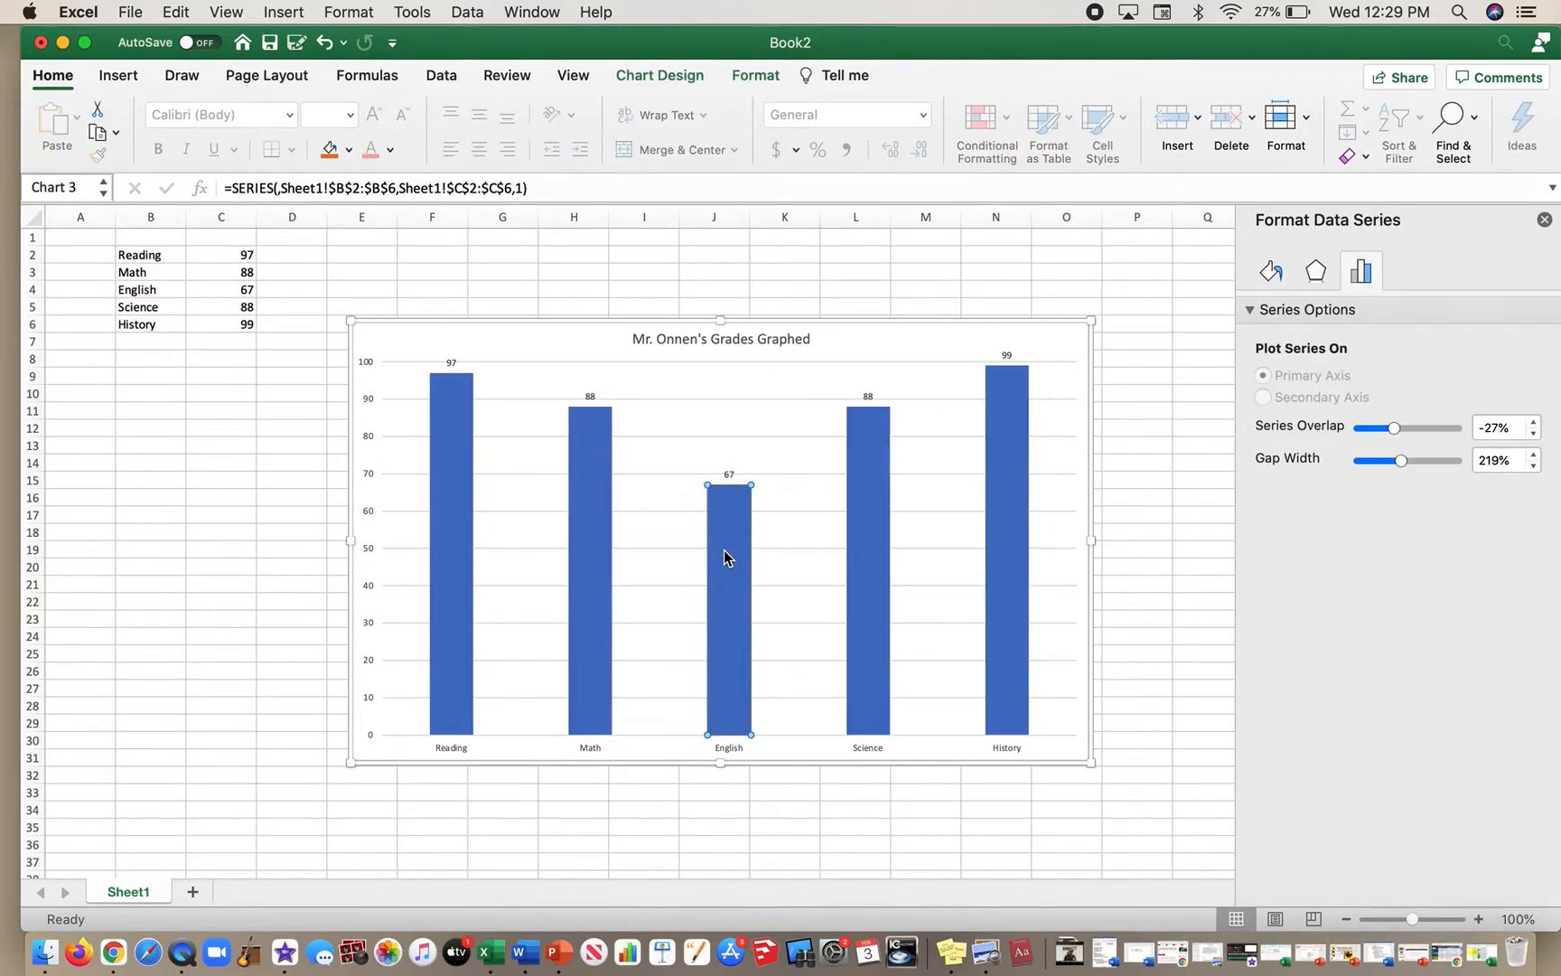
click(1271, 270)
click(1252, 311)
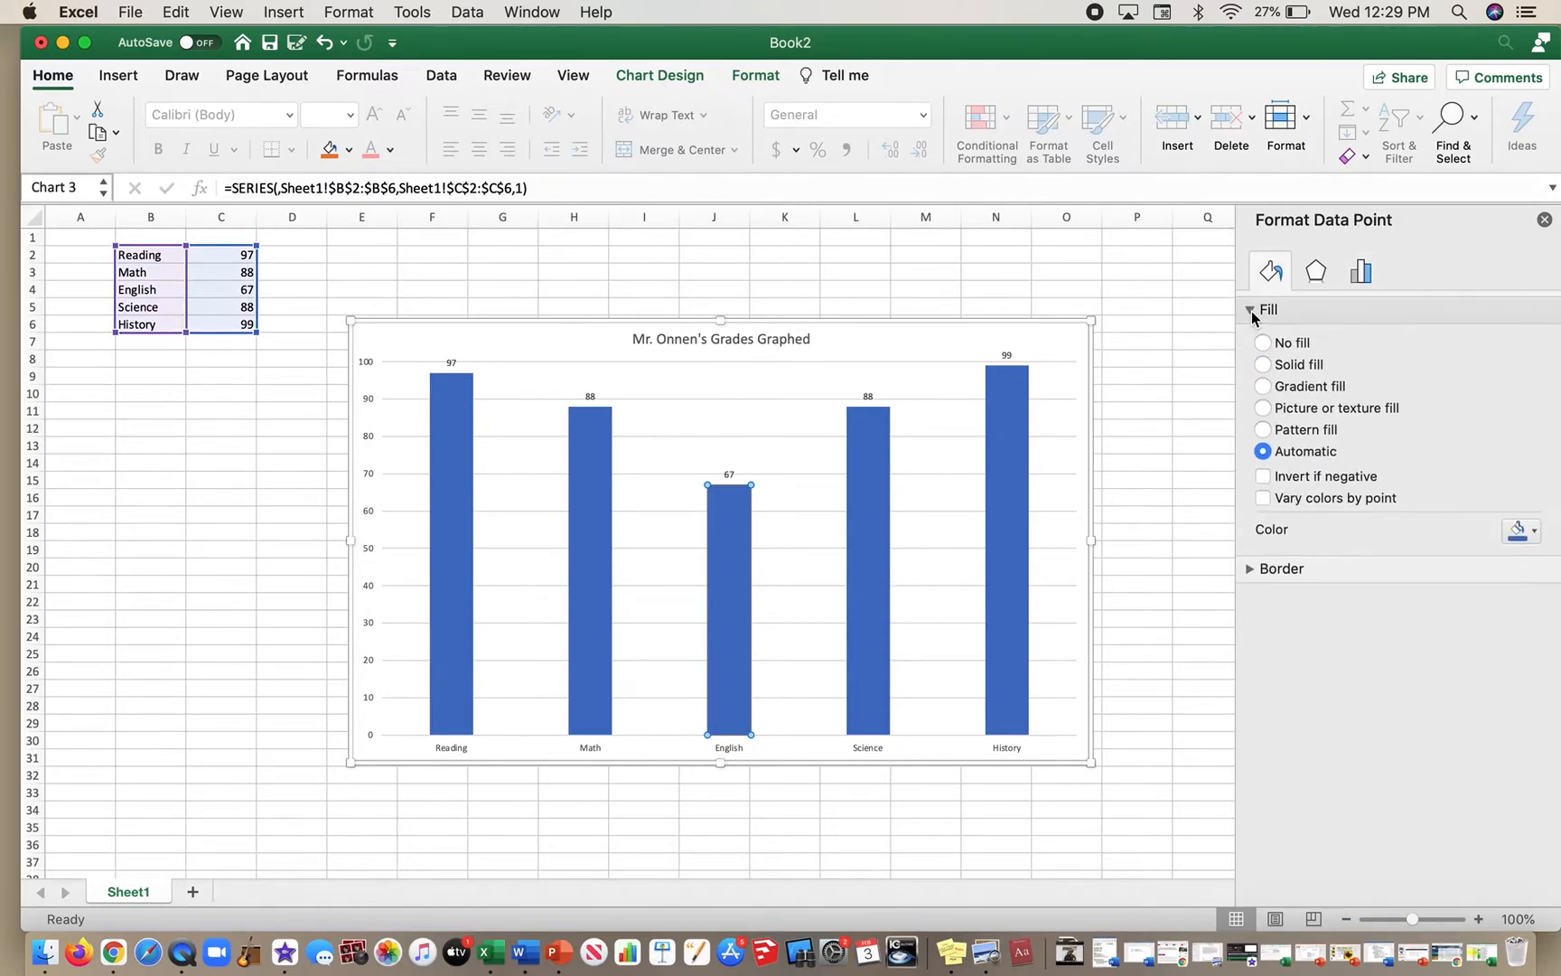
click(1290, 368)
click(1526, 532)
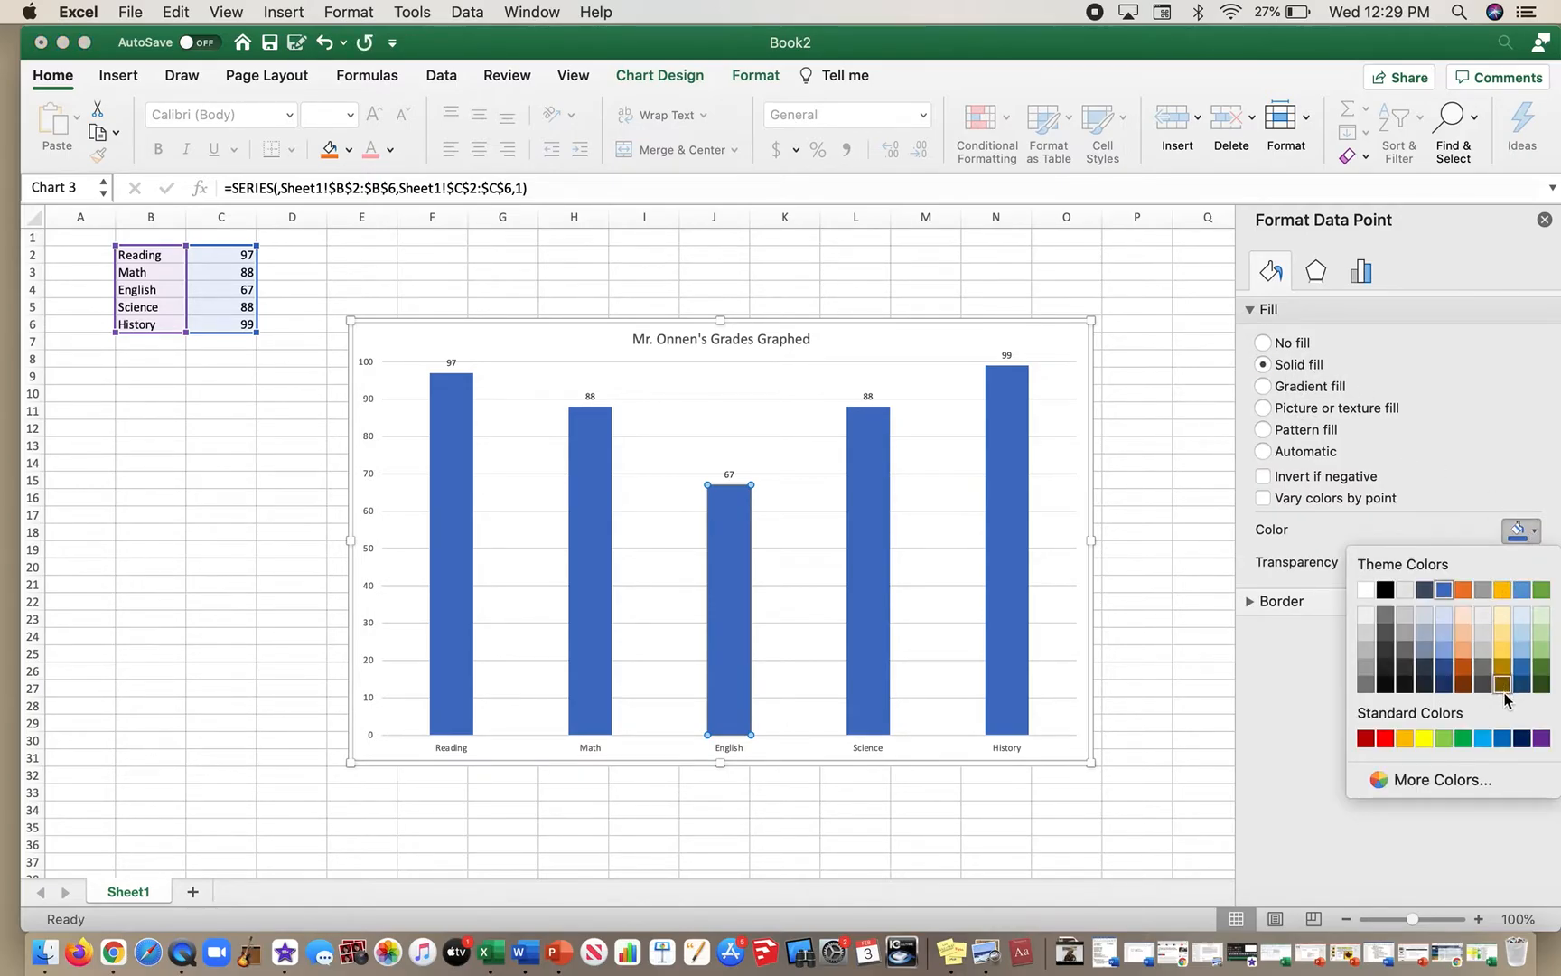
click(1502, 686)
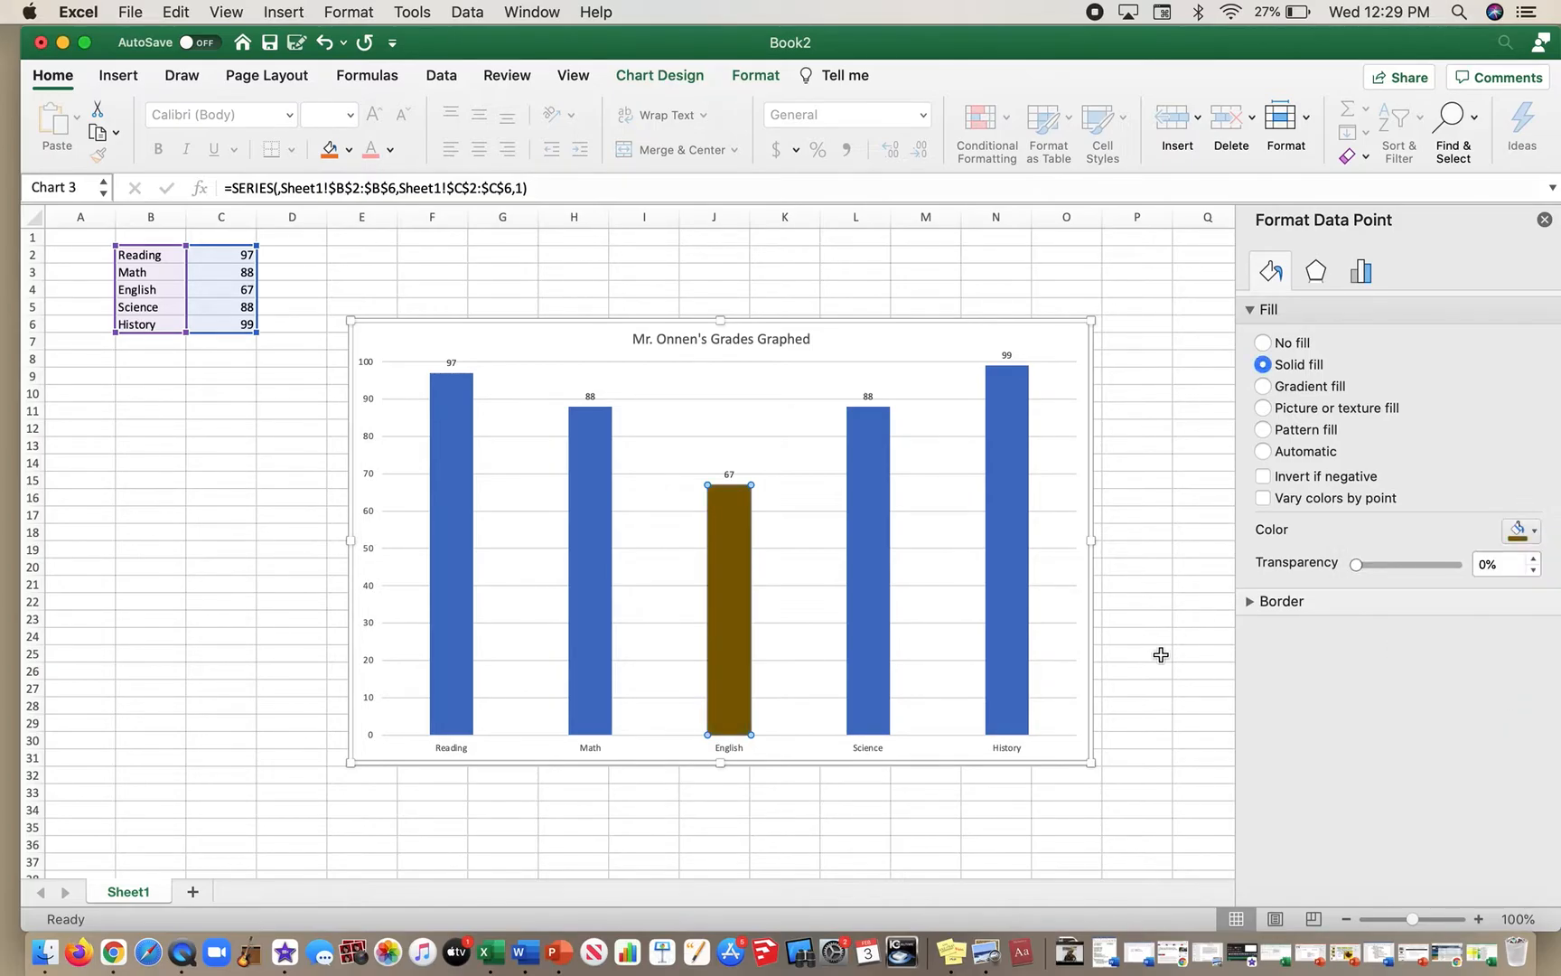
click(1161, 654)
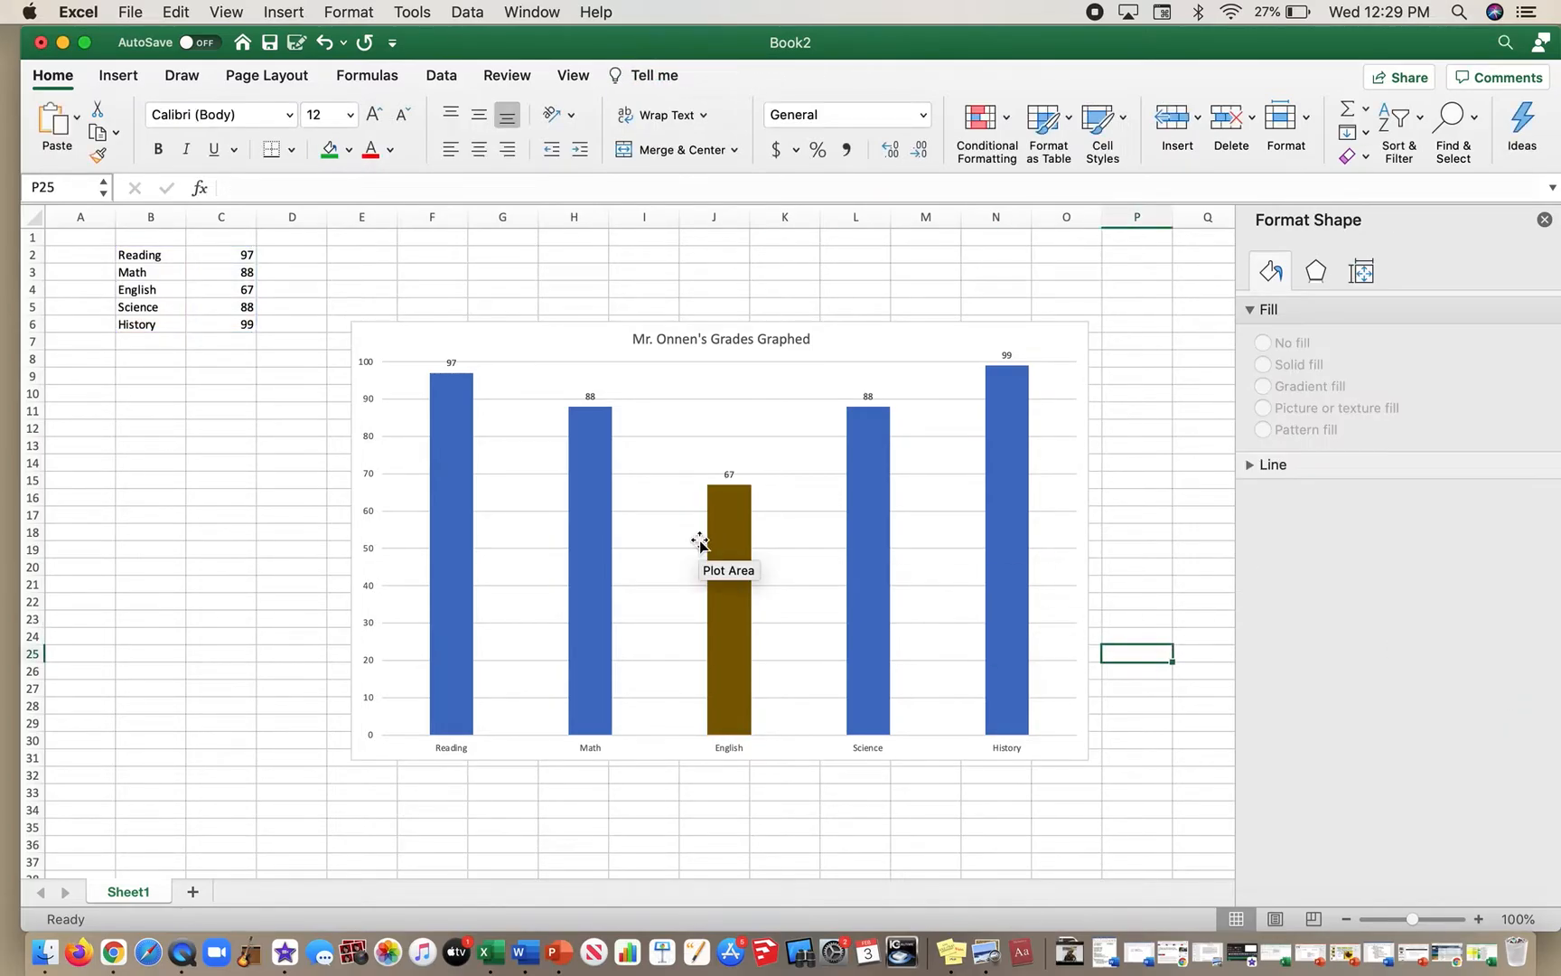
- Vary the colors by point across all columns of the chart series and deselect the chart
click(573, 503)
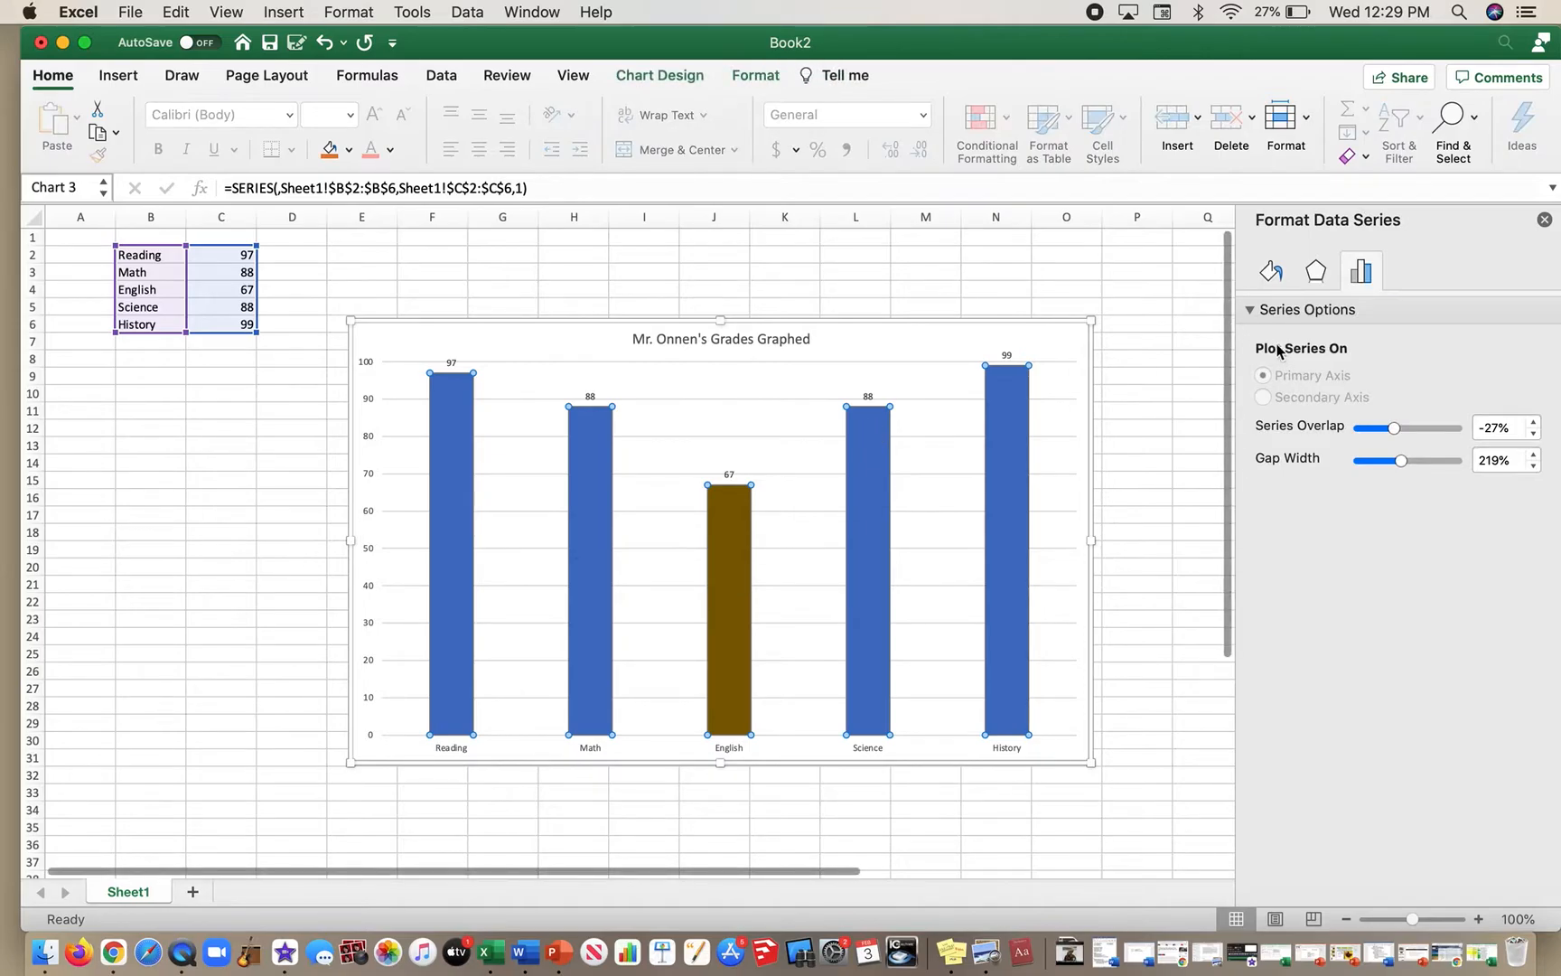
click(1268, 284)
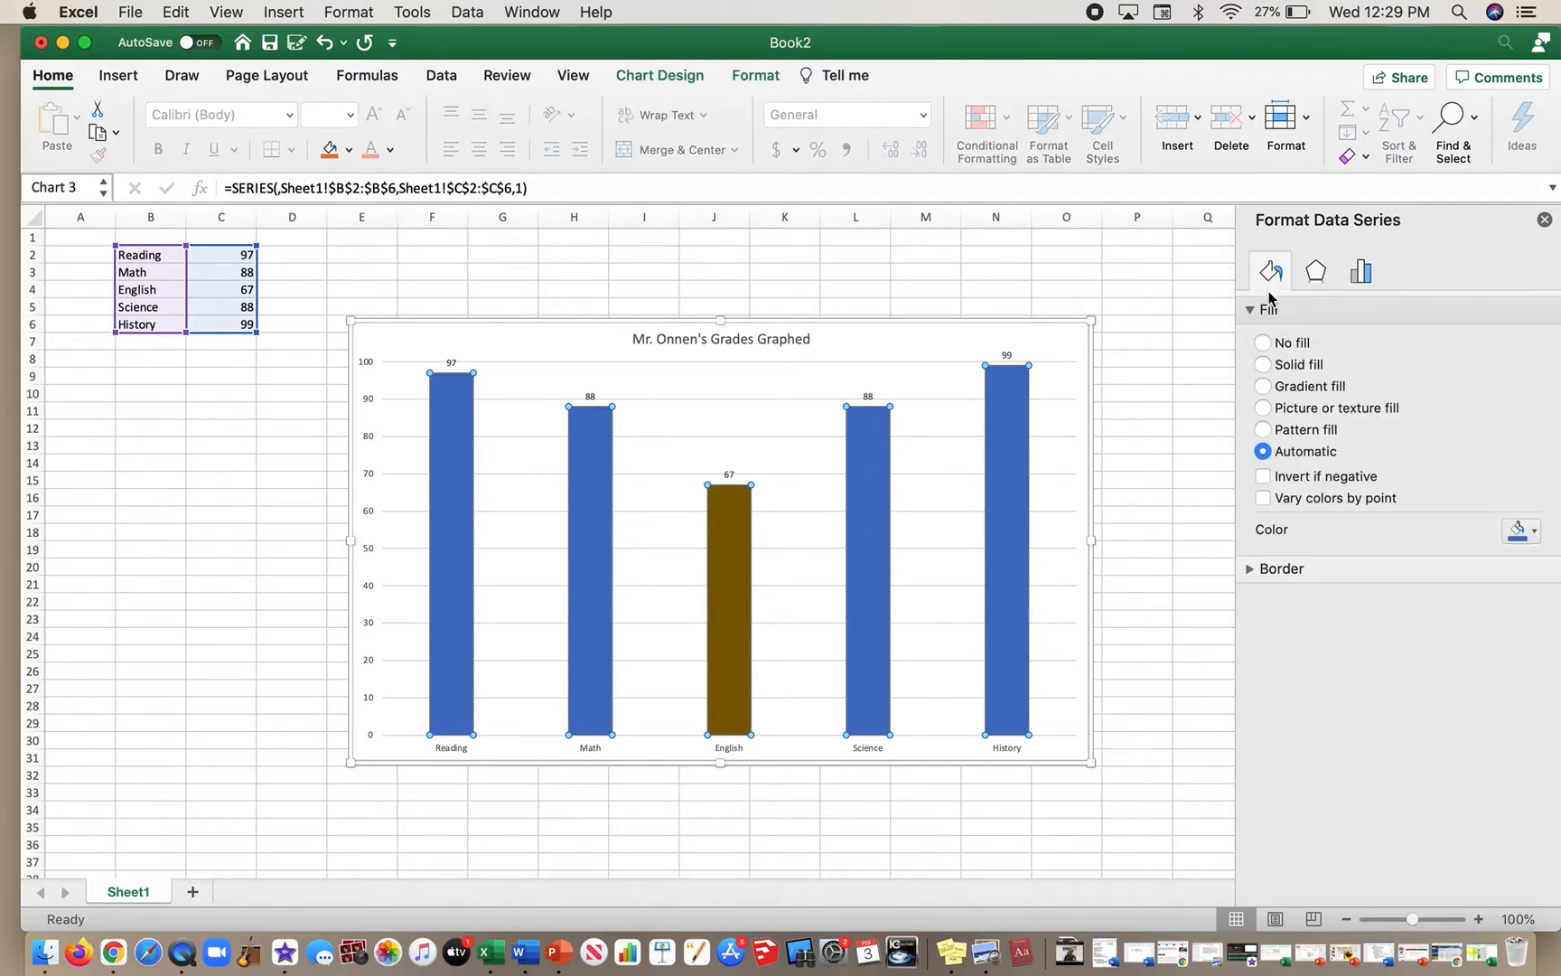
click(1282, 498)
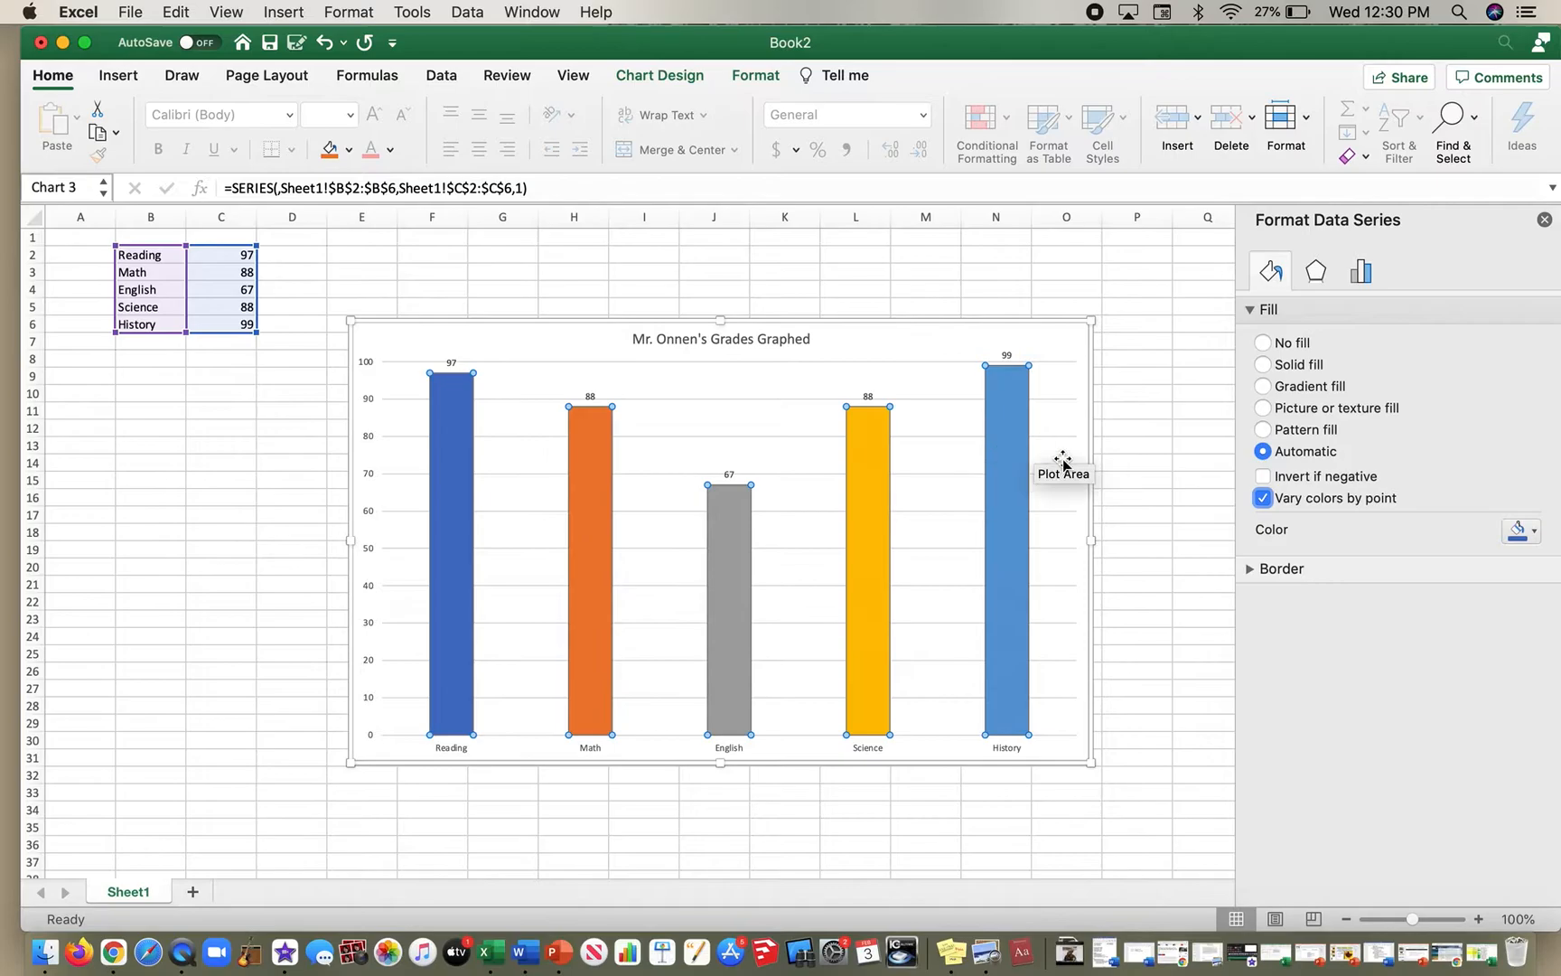
click(1143, 439)
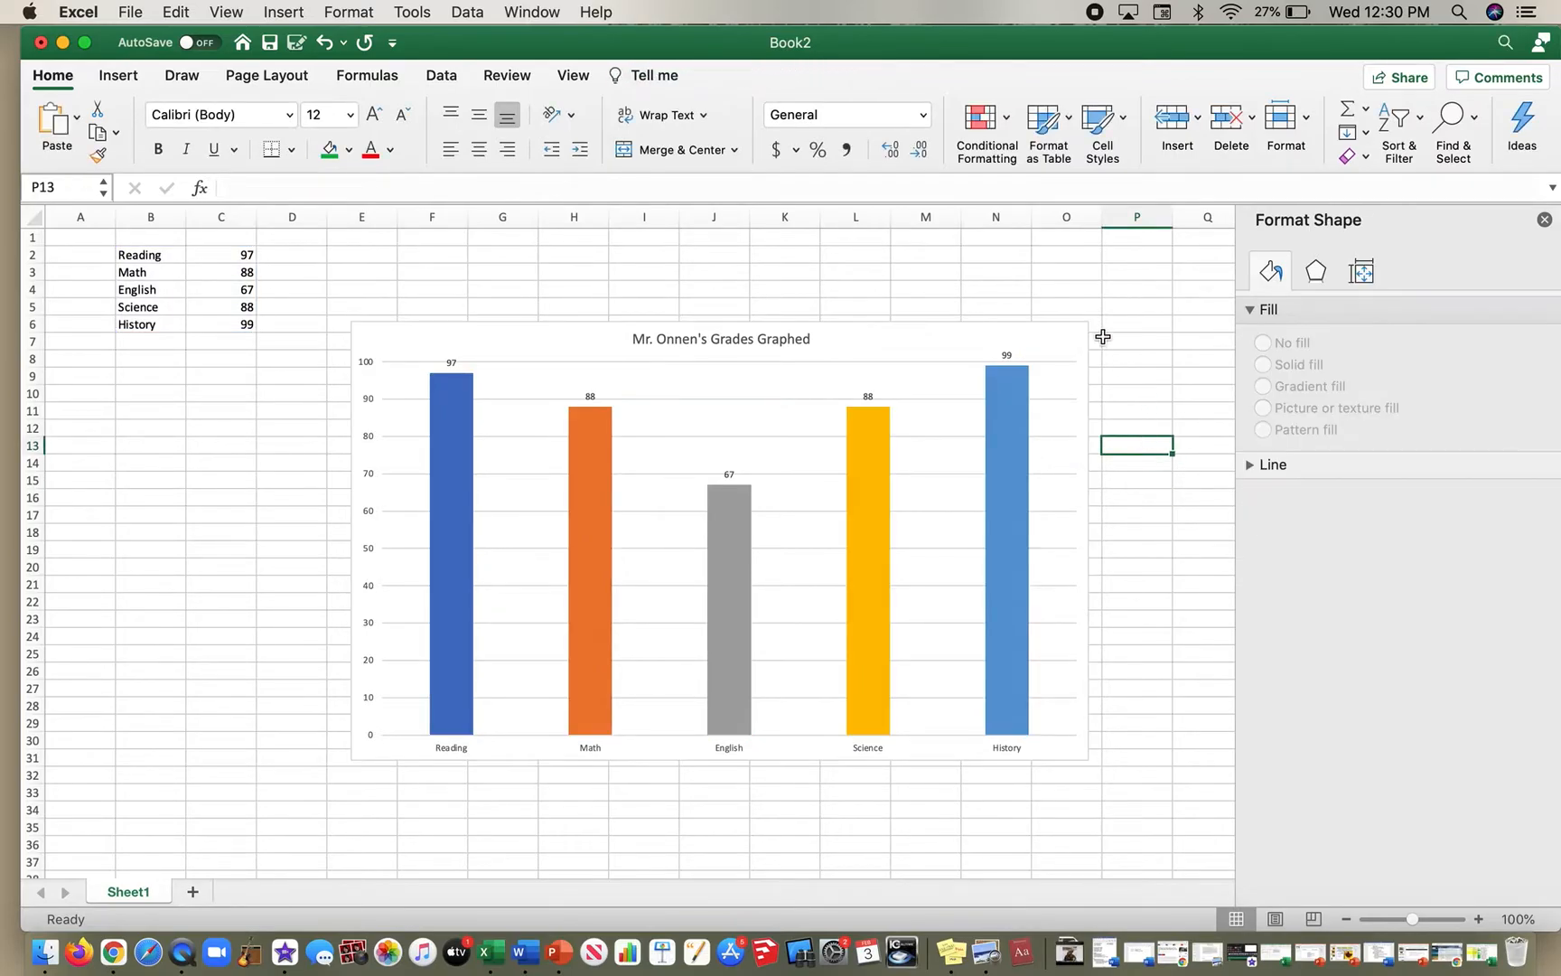
- Copy the whole finished chart, switch to PowerPoint and create a new blank presentation
click(939, 341)
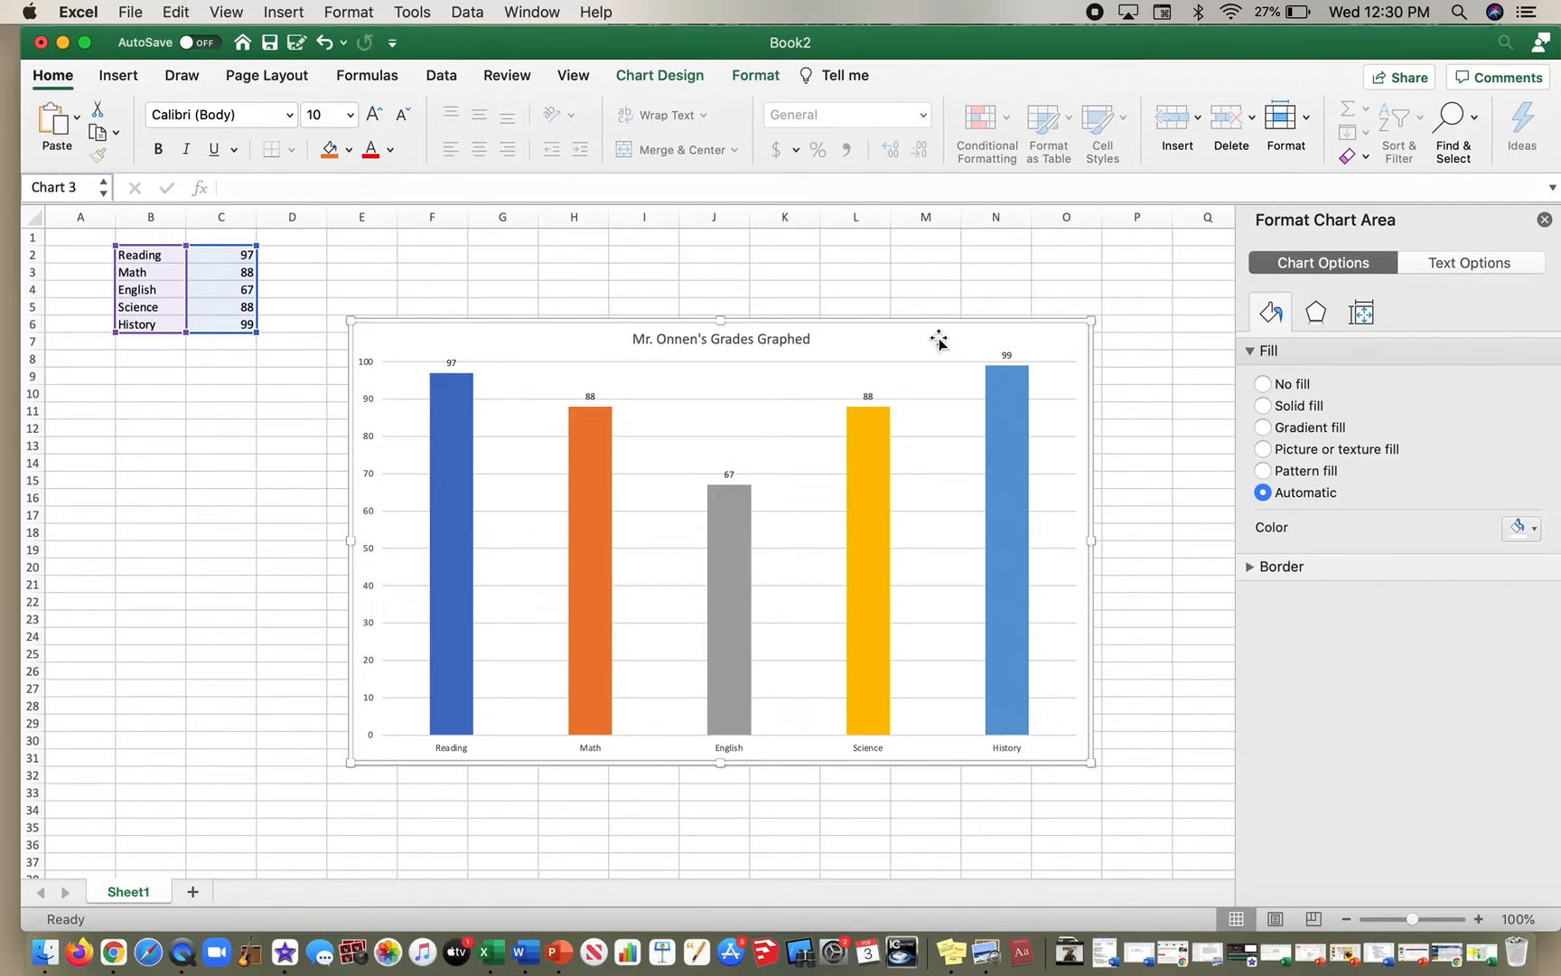
click(559, 953)
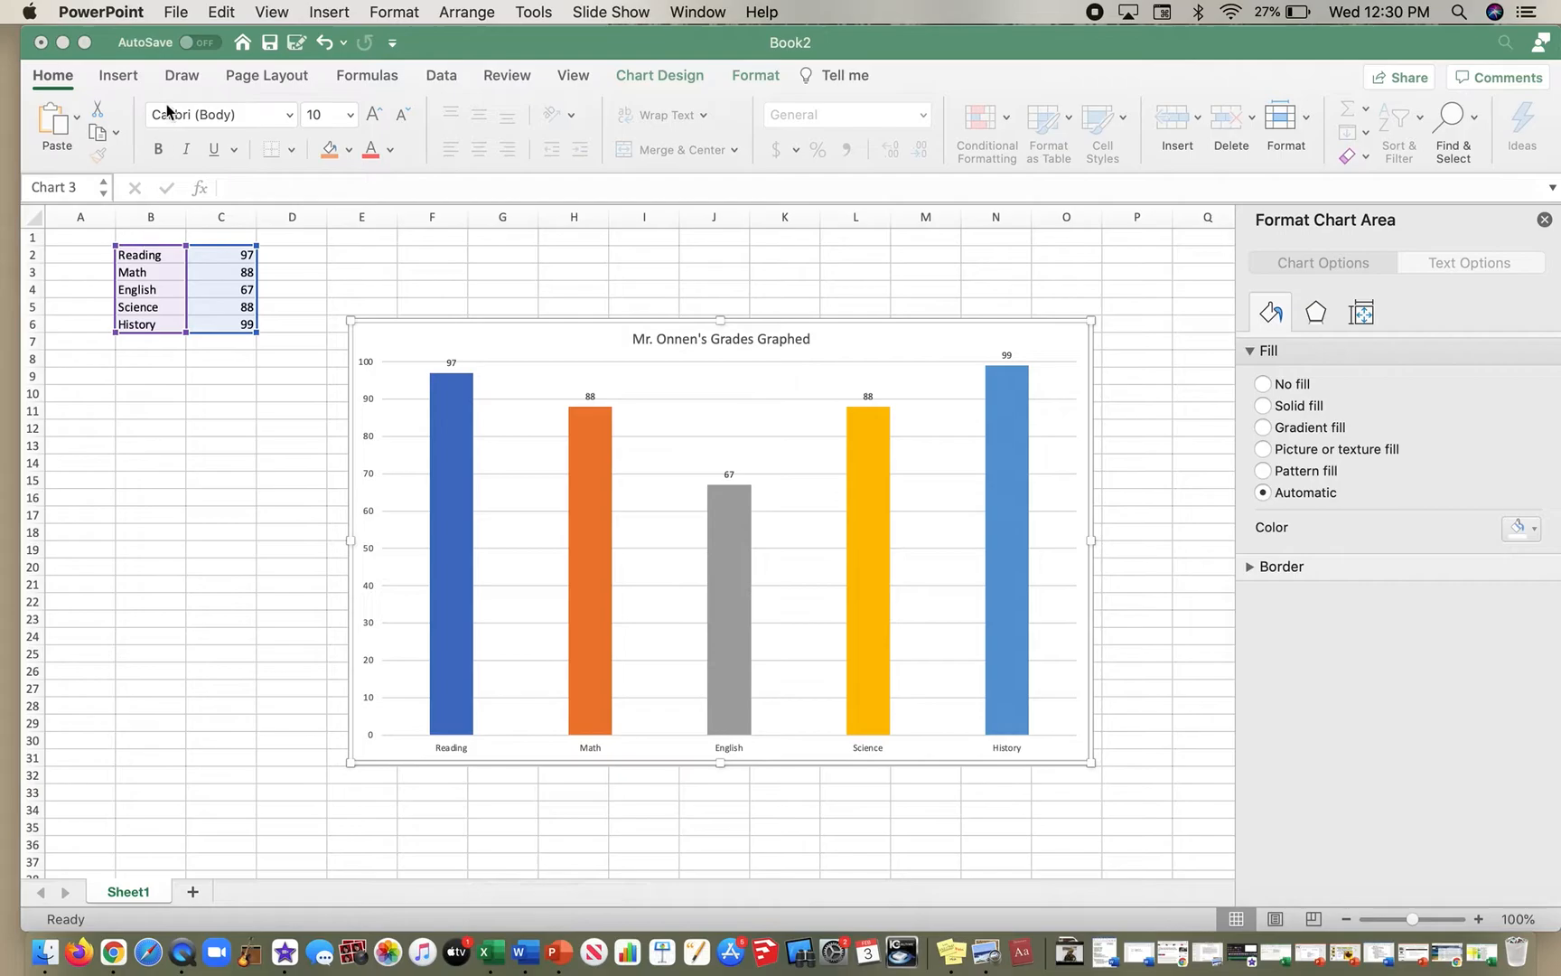
click(179, 10)
click(204, 38)
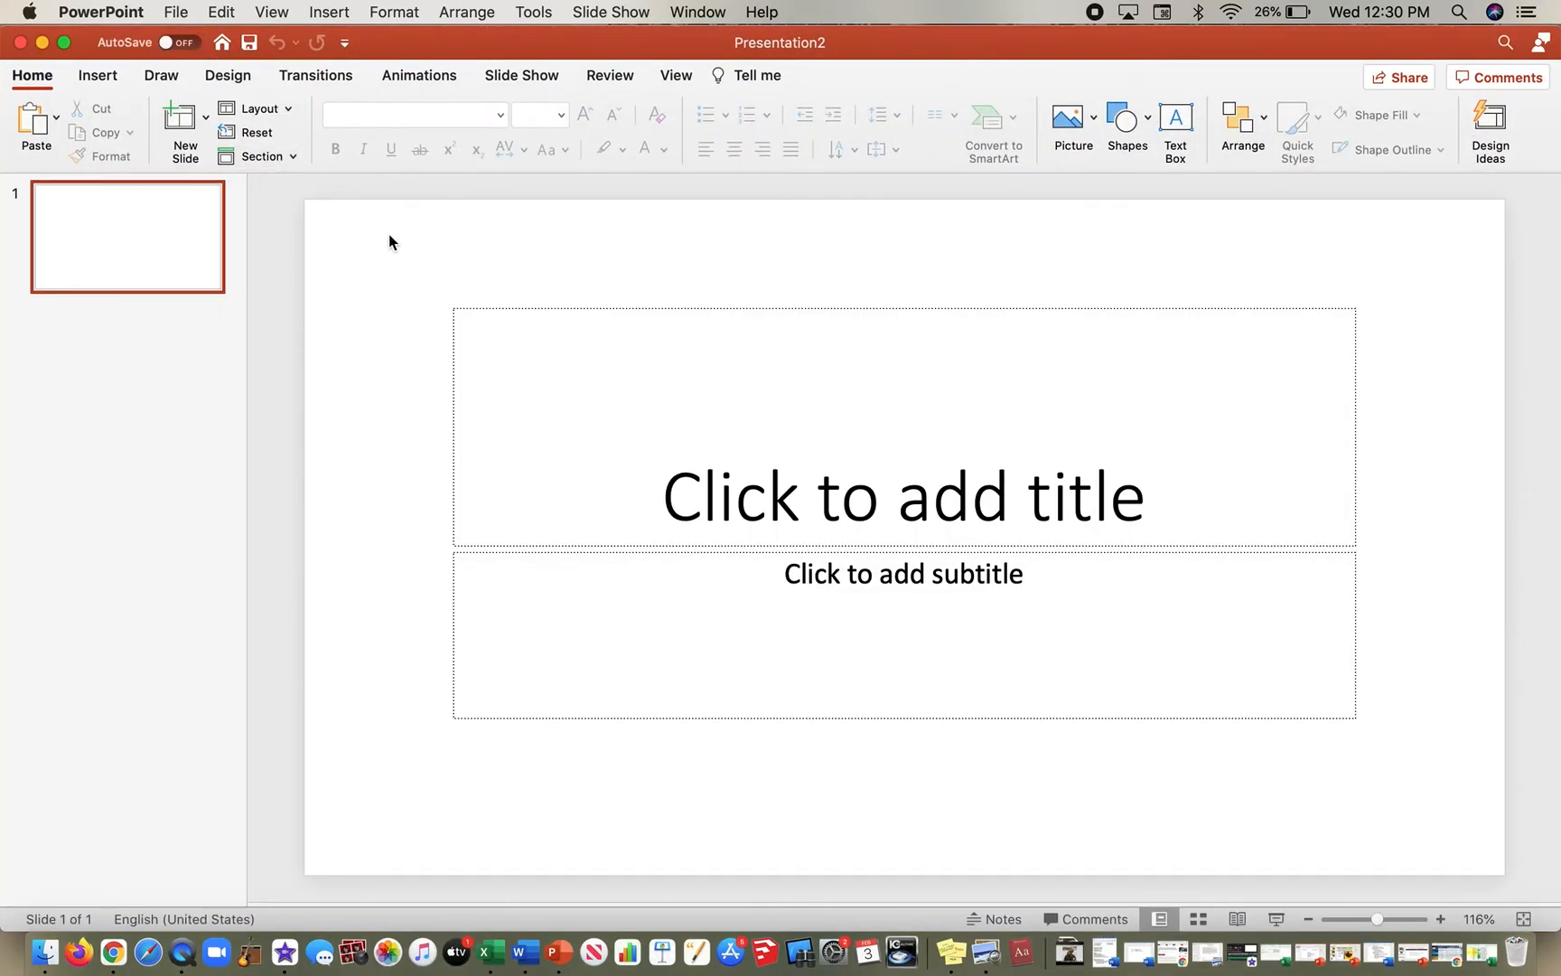
- Remove the title and subtitle placeholders from the first slide and paste the copied chart onto it
drag(390, 234, 1495, 827)
key(Delete)
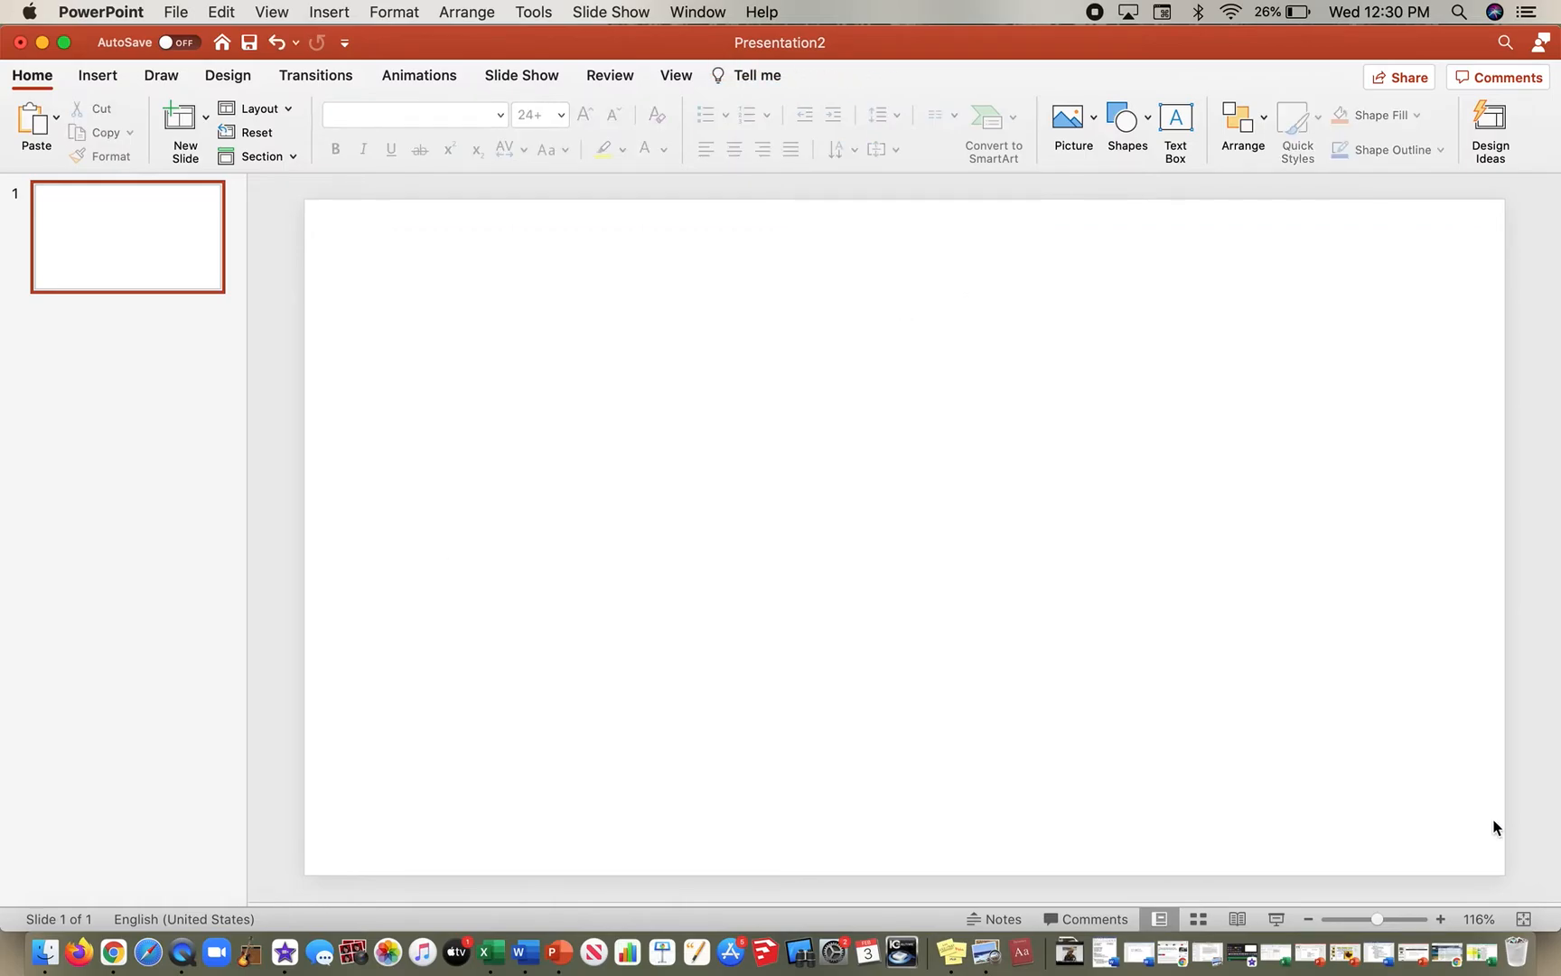
key(super+v)
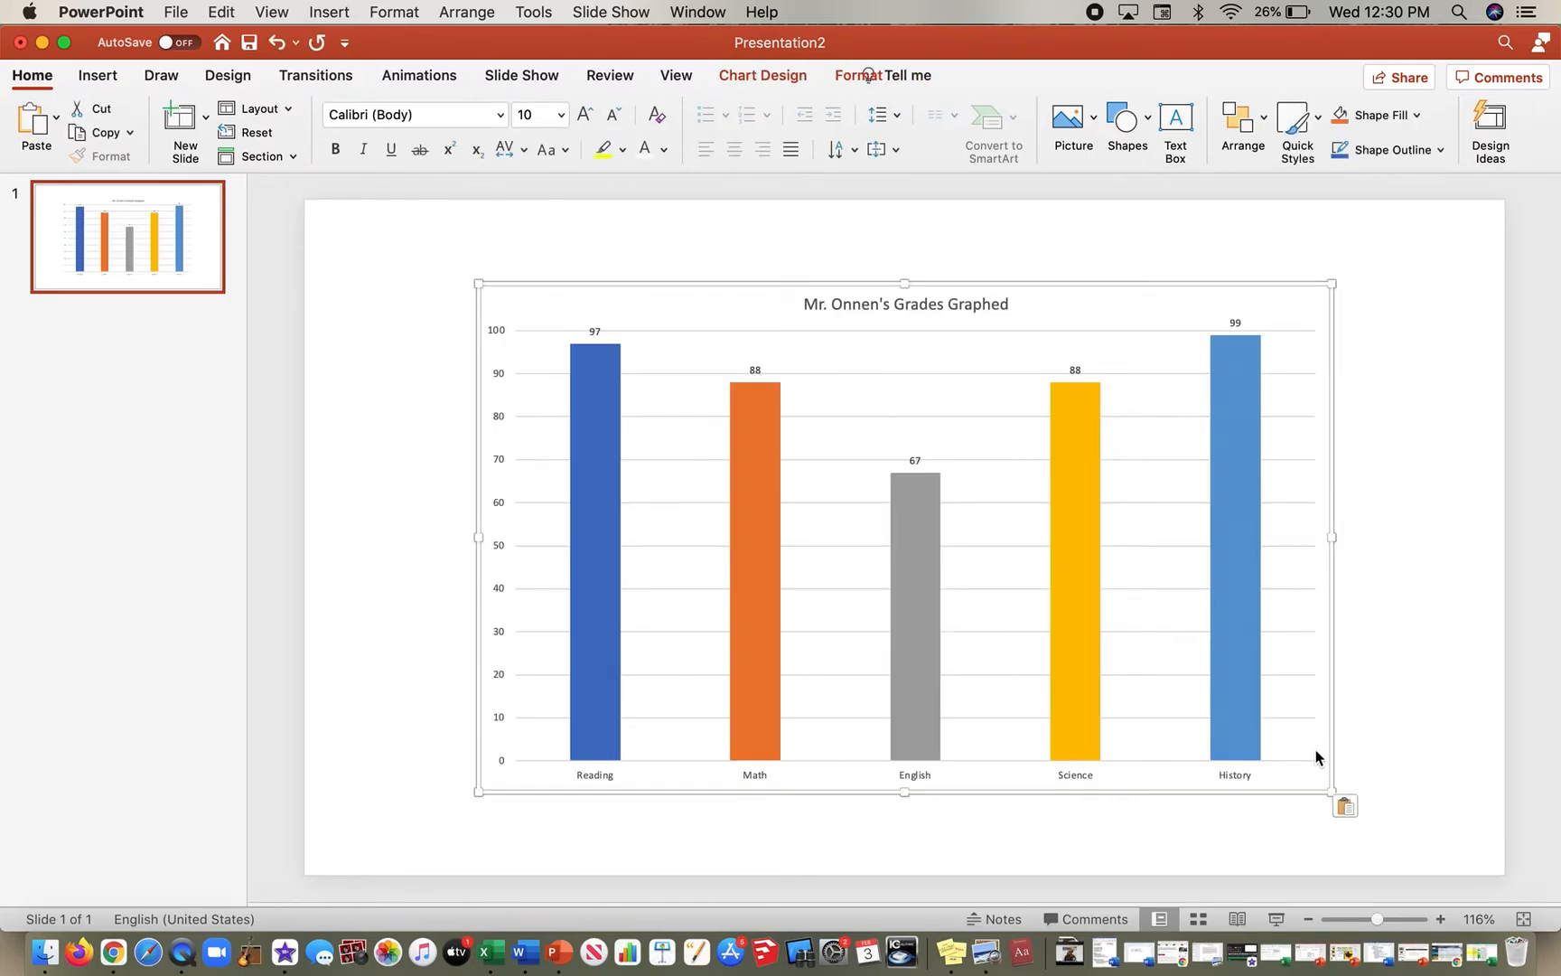